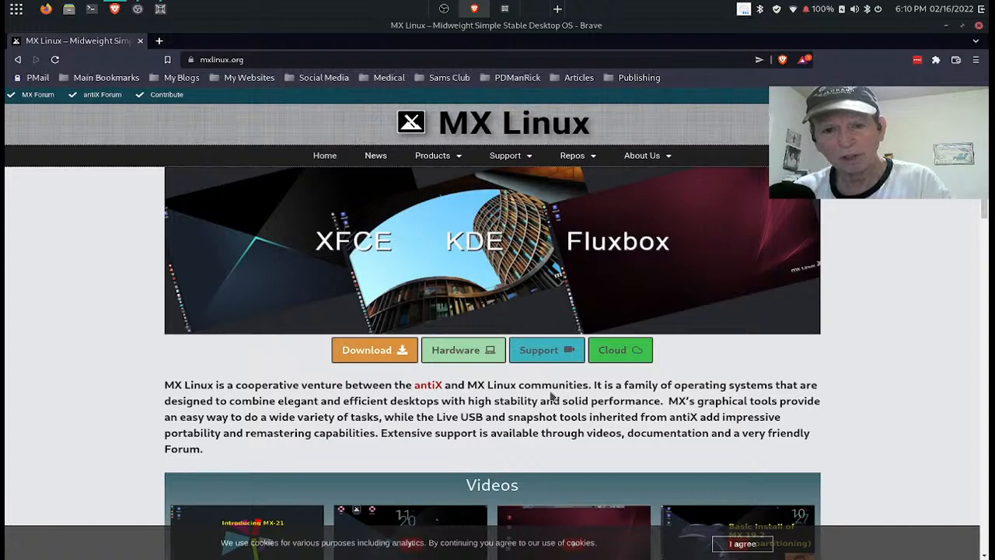
Step: Open the MX Linux download links page and review the MX-21 desktop editions on offer
click(381, 350)
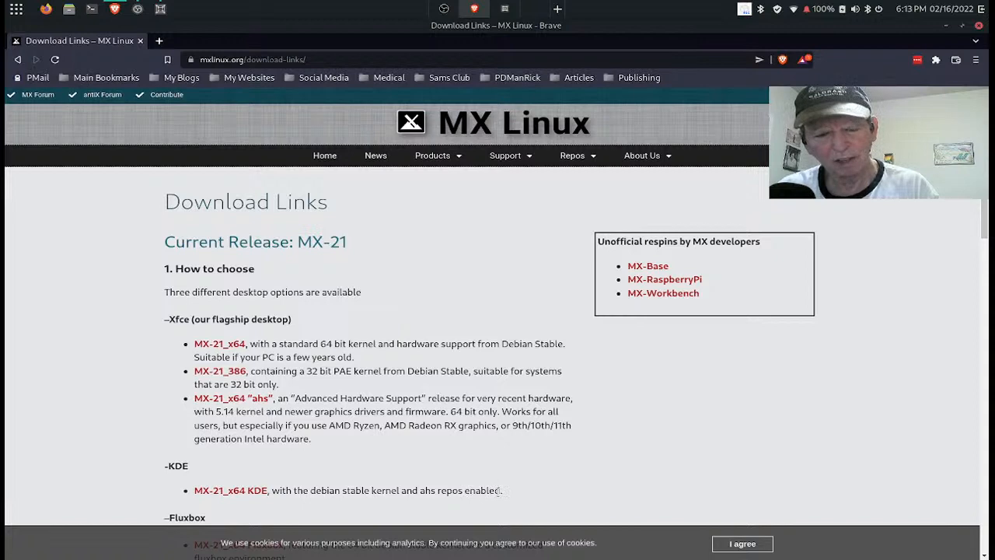
scroll(499, 490, down, 2)
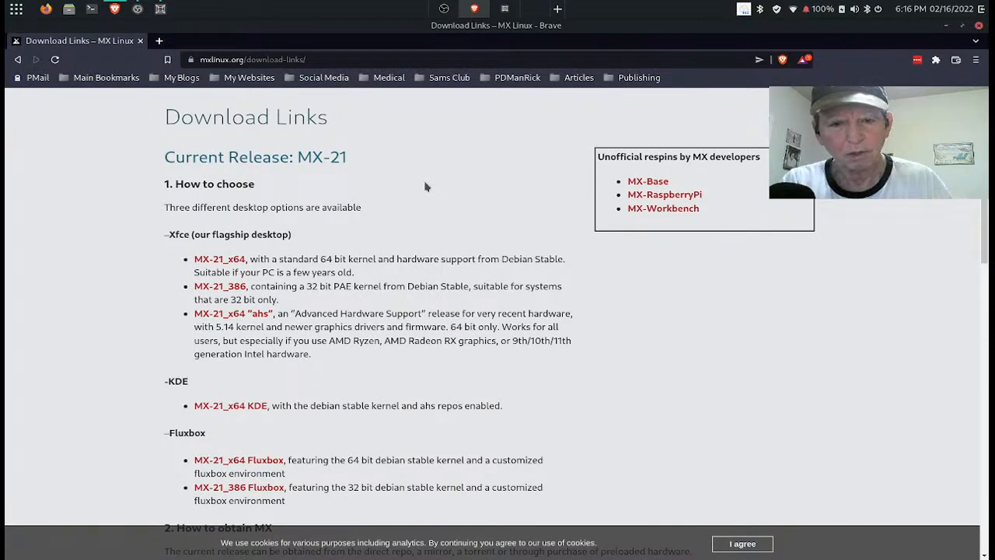
Step: Switch to Boxes and start a new virtual machine from the image file MX-21_ahs_x64.iso in Downloads/linux
key(alt+Tab)
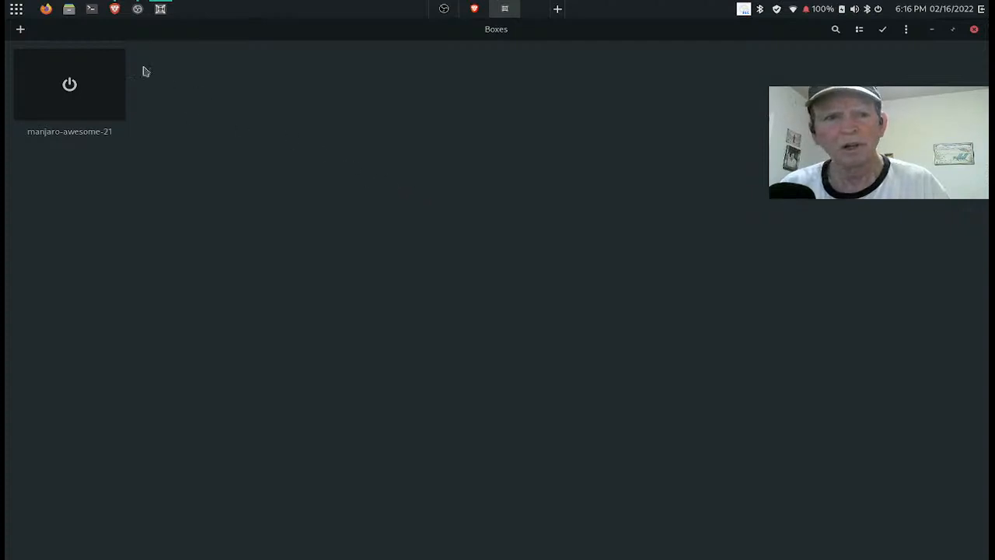
click(20, 30)
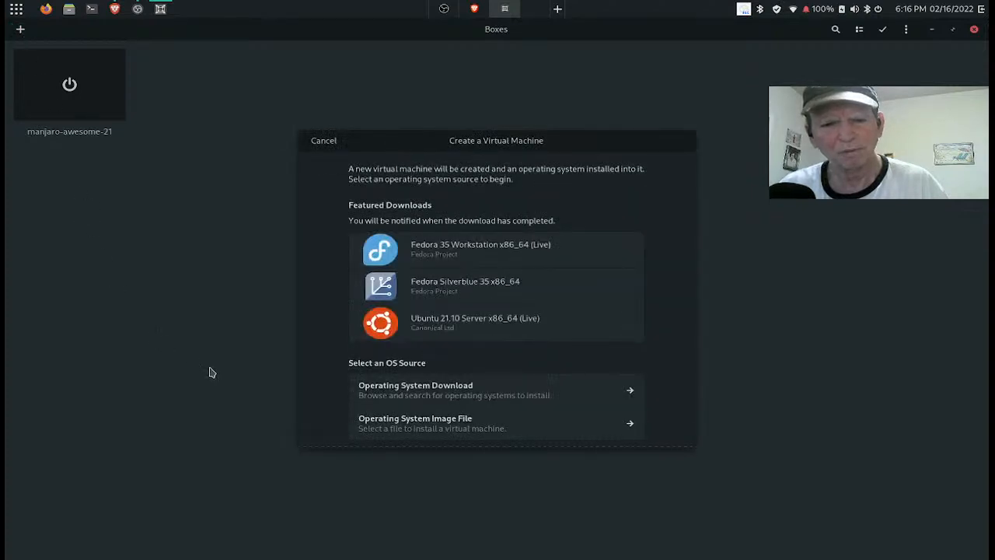
click(408, 421)
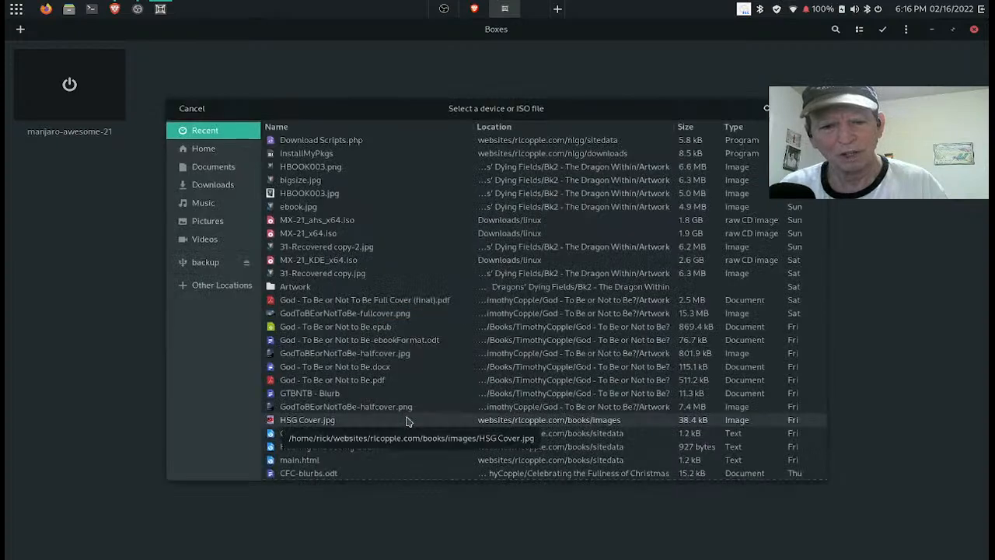
click(208, 186)
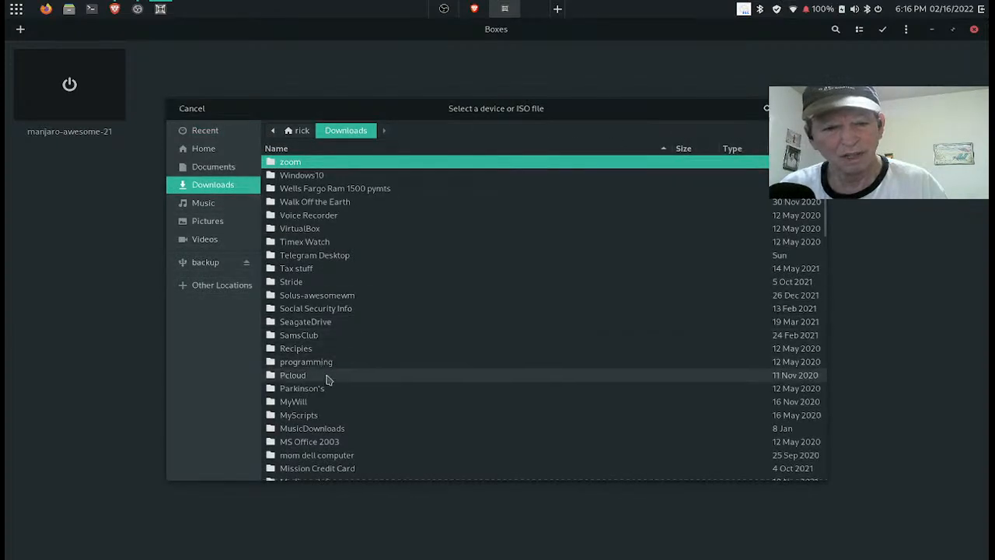
scroll(331, 394, down, 1)
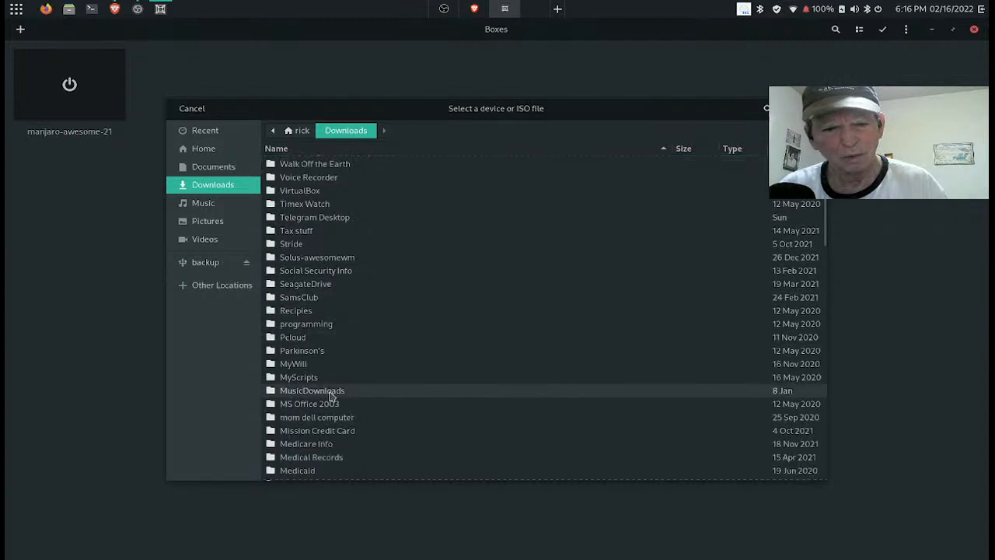
scroll(330, 395, down, 2)
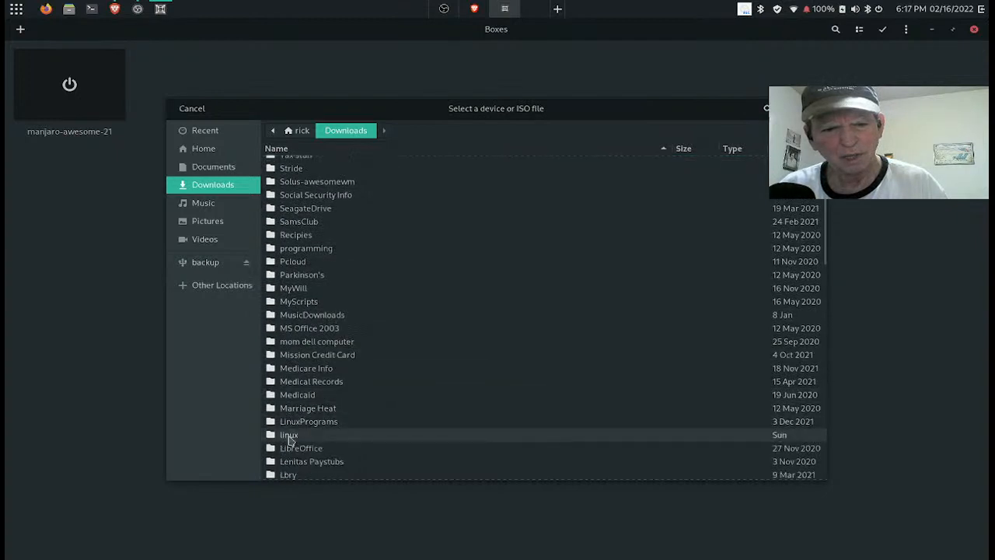
double_click(289, 438)
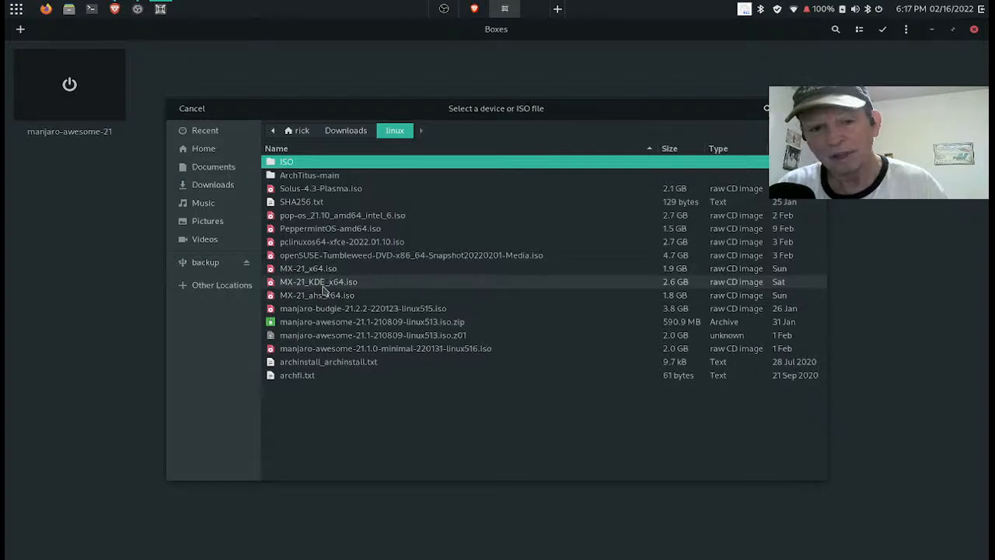
click(322, 299)
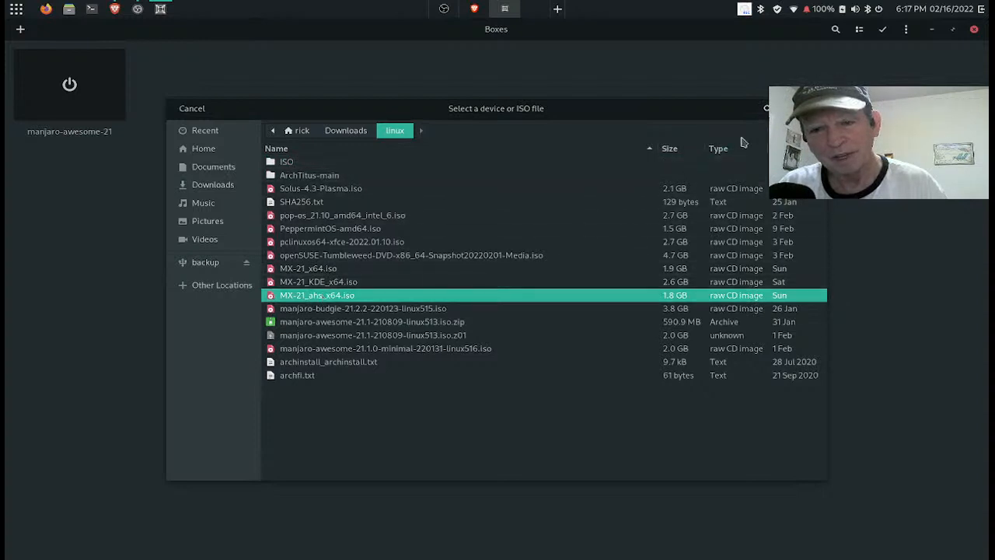
click(805, 109)
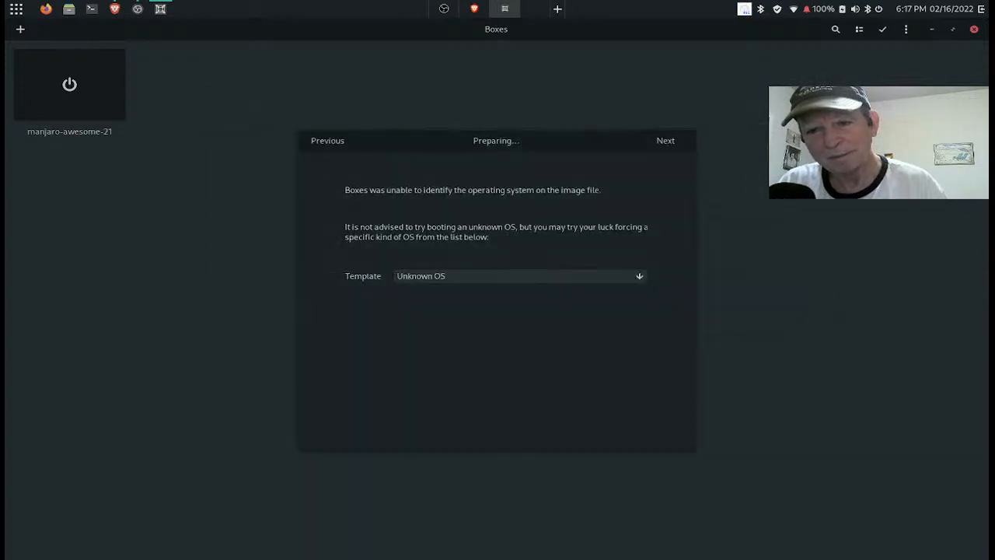
Step: Choose Debian 11 as the operating system template and proceed to the machine's review page
click(640, 277)
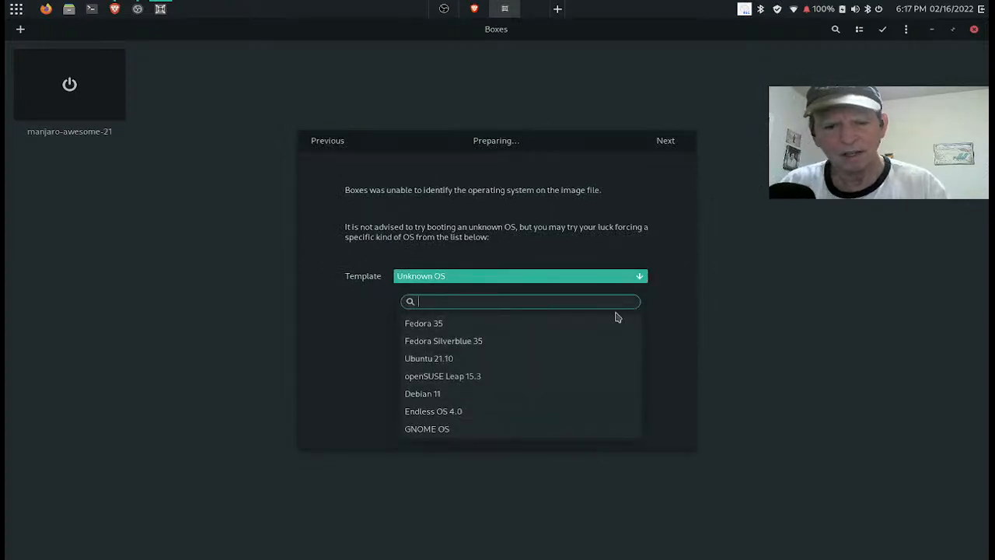
text(deb)
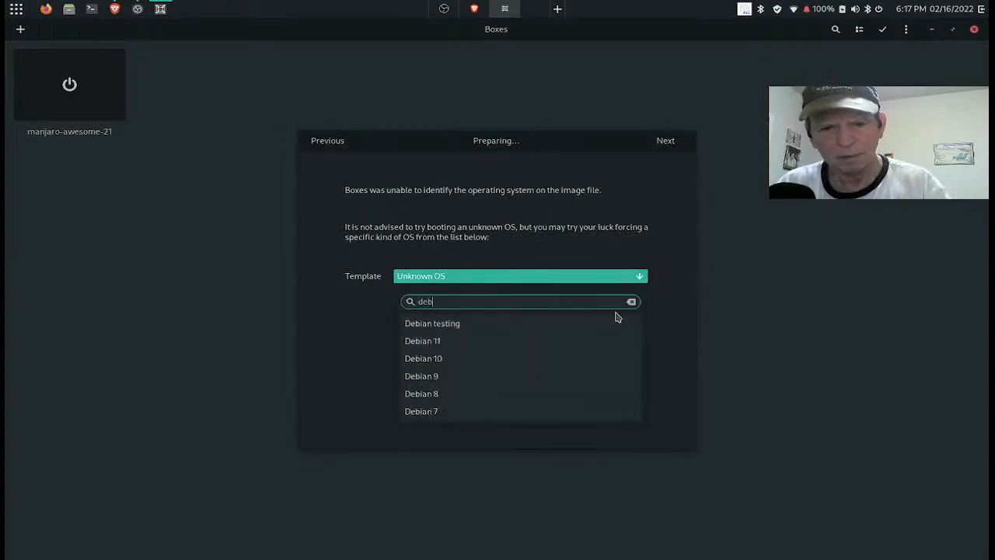
click(477, 343)
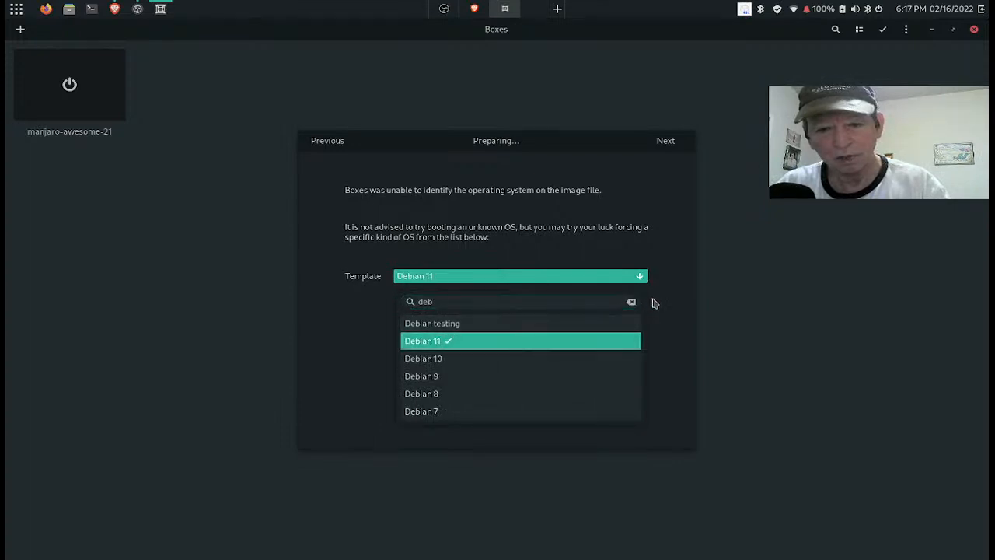
click(654, 302)
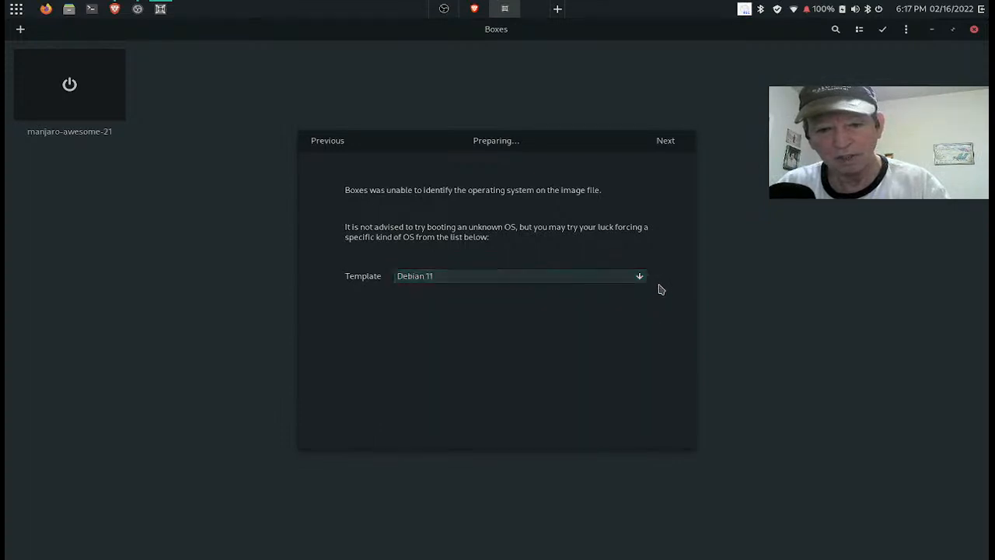
click(665, 149)
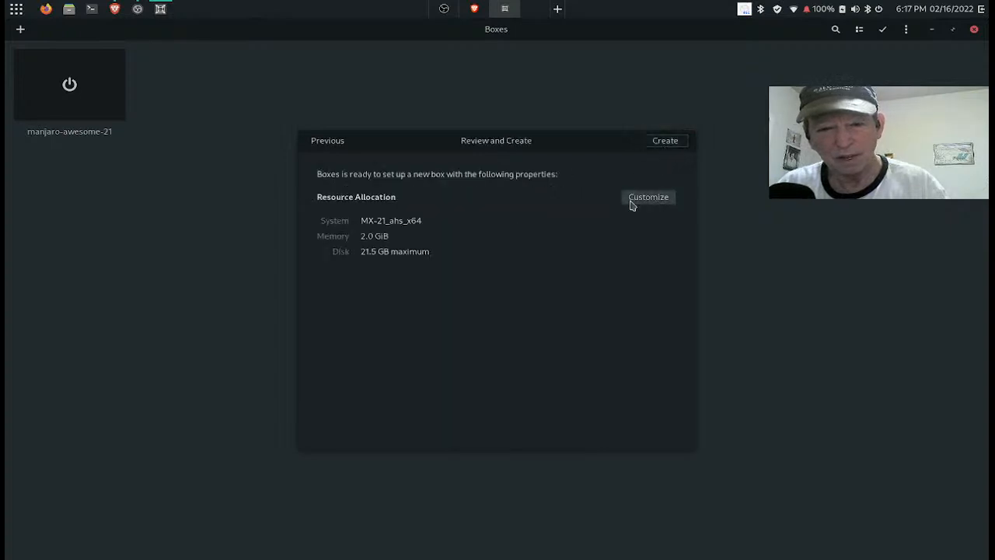
Step: Customize the new machine's resource allocation by setting its memory to 4.0 GiB
click(631, 204)
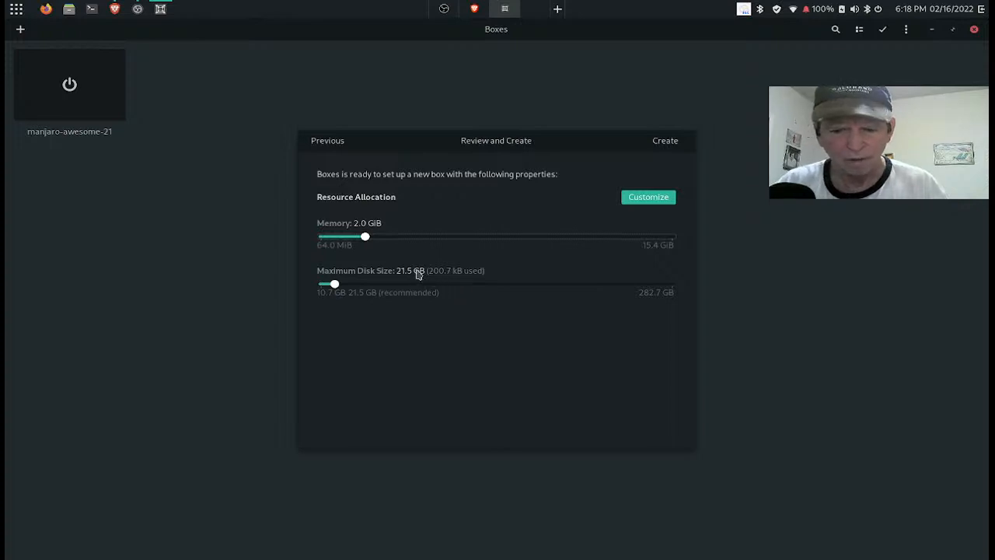
key(Right)
key(Right)
key(Right)
key(Right)
key(Right)
key(Right)
key(Right)
key(Right)
key(Right)
key(Right)
key(Right)
key(Right)
key(Right)
key(Right)
key(Right)
key(Right)
key(Right)
key(Right)
key(Right)
key(Right)
key(Right)
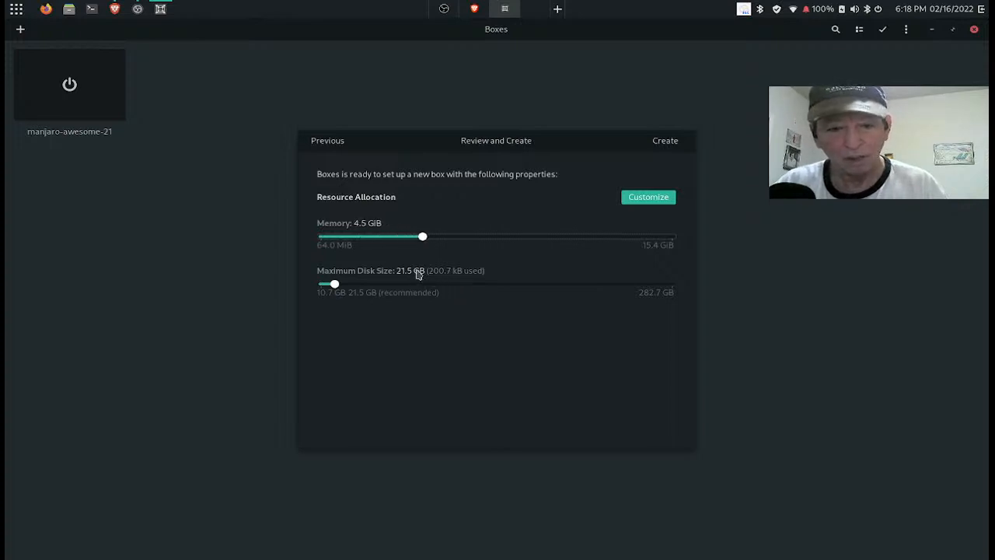
key(Right)
key(Right)
key(Right)
key(Right)
key(Right)
key(Right)
key(Right)
key(Right)
key(Right)
key(Right)
key(Right)
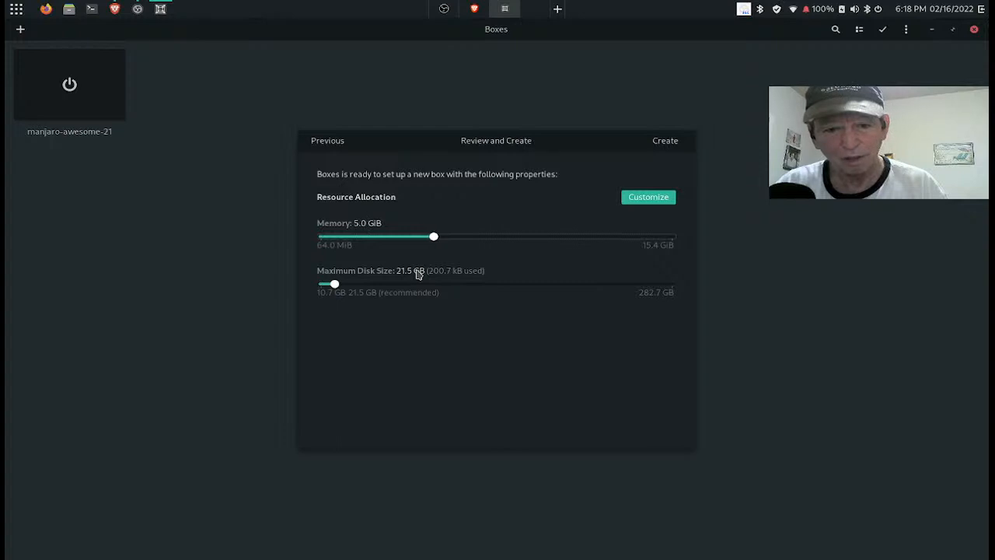
key(Right)
key(Right)
key(Right)
key(Right)
key(Right)
key(Right)
key(Right)
key(Right)
key(Right)
key(Right)
key(Right)
key(Right)
key(Right)
key(Right)
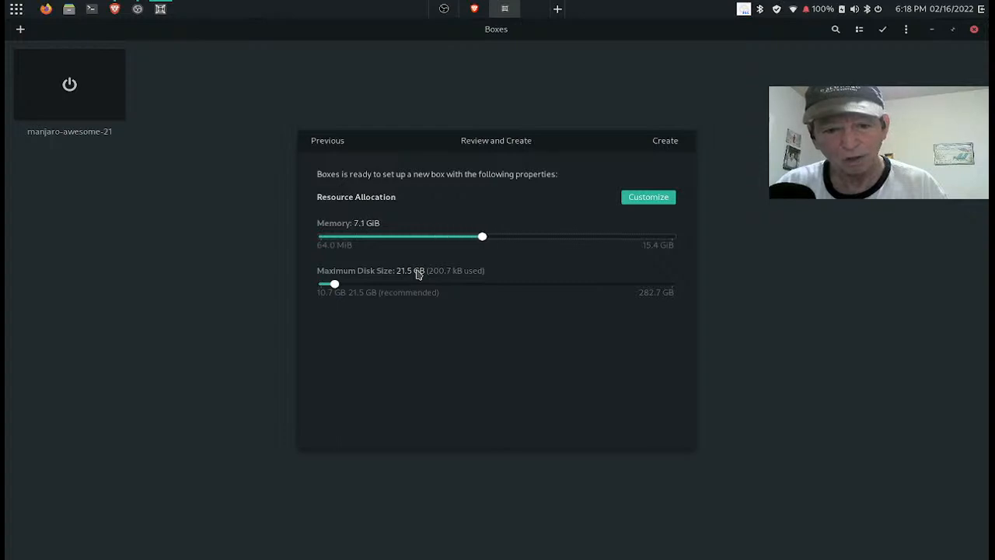
key(Right)
key(Left)
key(Left)
key(Left)
key(Left)
key(Left)
key(Left)
key(Left)
key(Left)
key(Left)
key(Left)
key(Left)
key(Left)
key(Left)
key(Left)
key(Left)
key(Left)
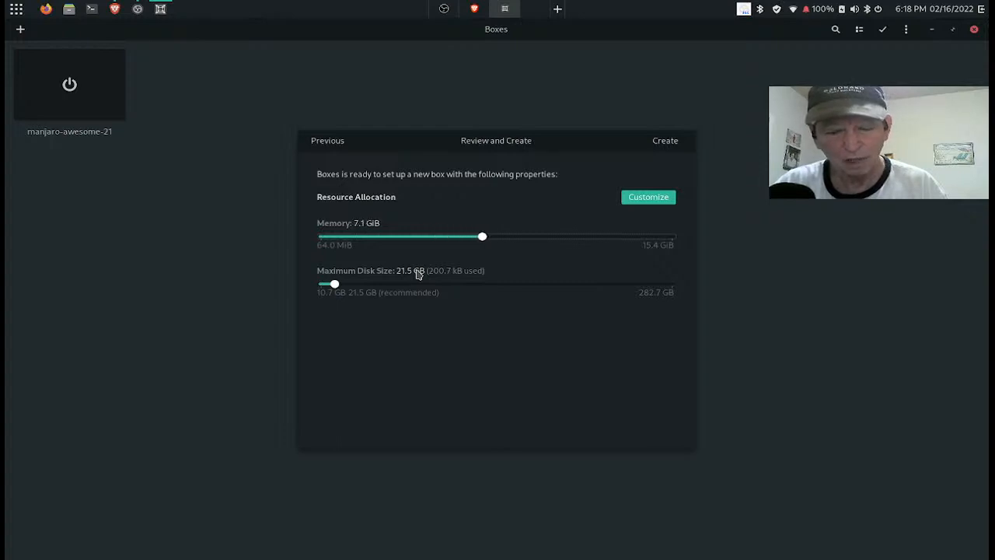
key(Left)
key(Left)
key(Left)
key(Left)
key(Left)
key(Left)
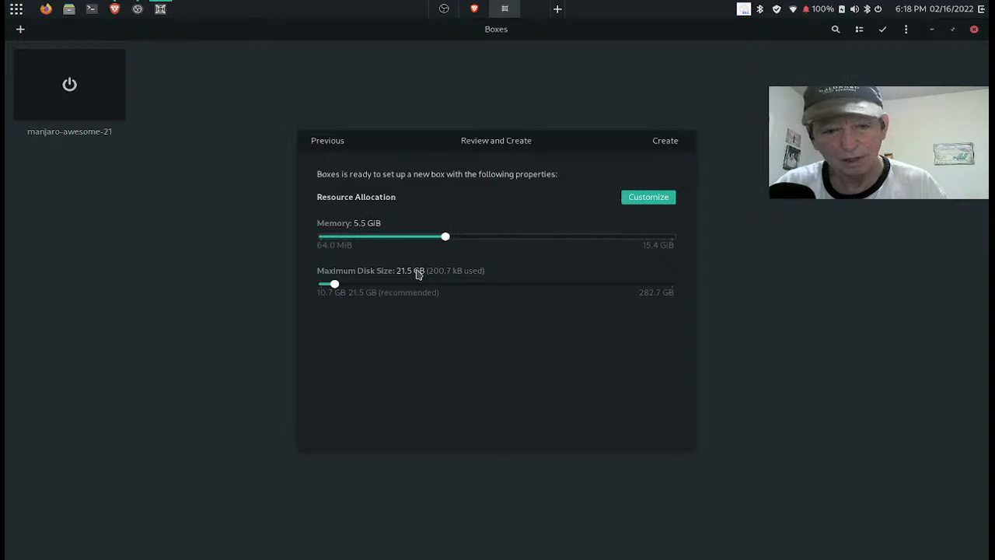
key(Left)
key(Left)
key(Left)
key(Left)
key(Left)
key(Left)
key(Left)
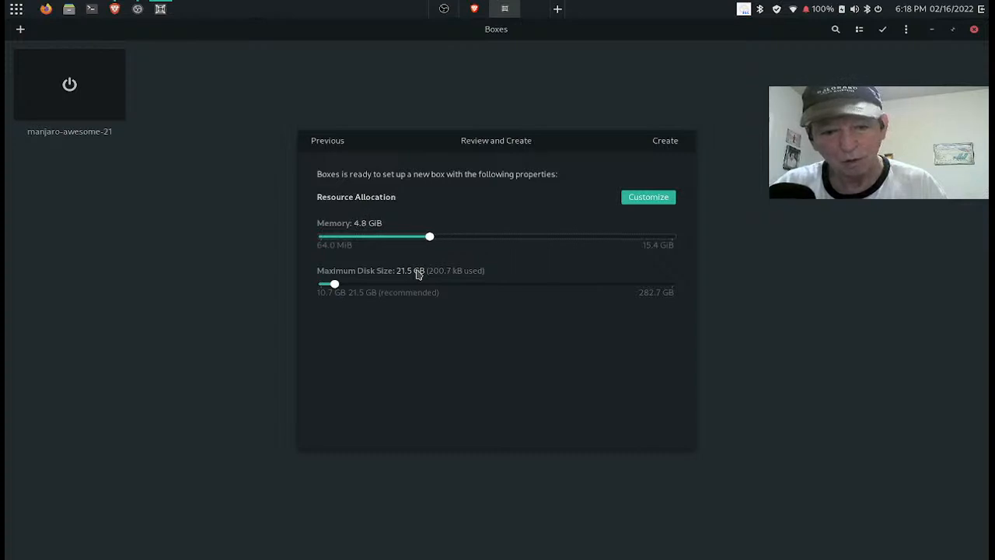
key(Left)
key(Left)
key(Left)
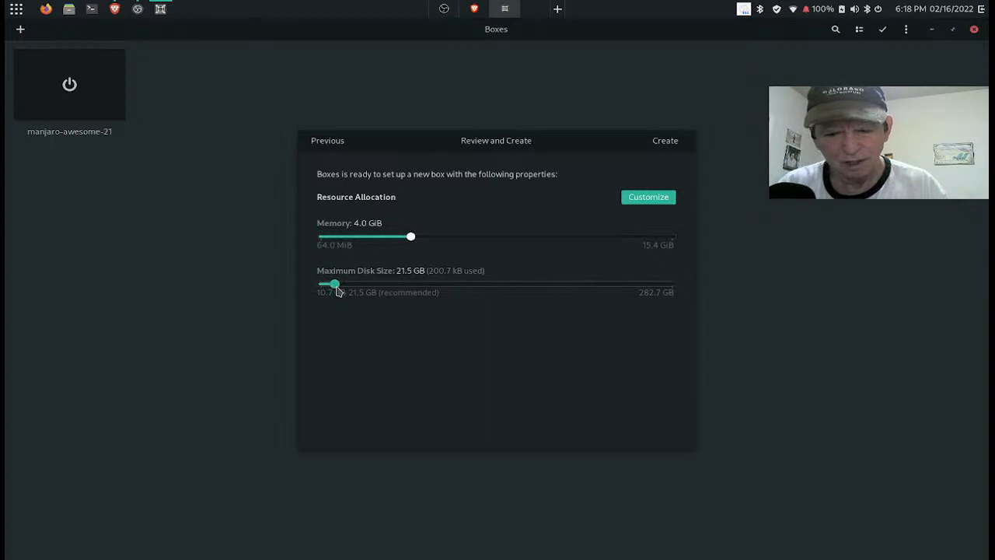
Step: Set the new machine's maximum disk size to about 50.4 GB
key(Right)
key(Right)
key(Right)
key(Right)
key(Right)
key(Right)
key(Right)
key(Right)
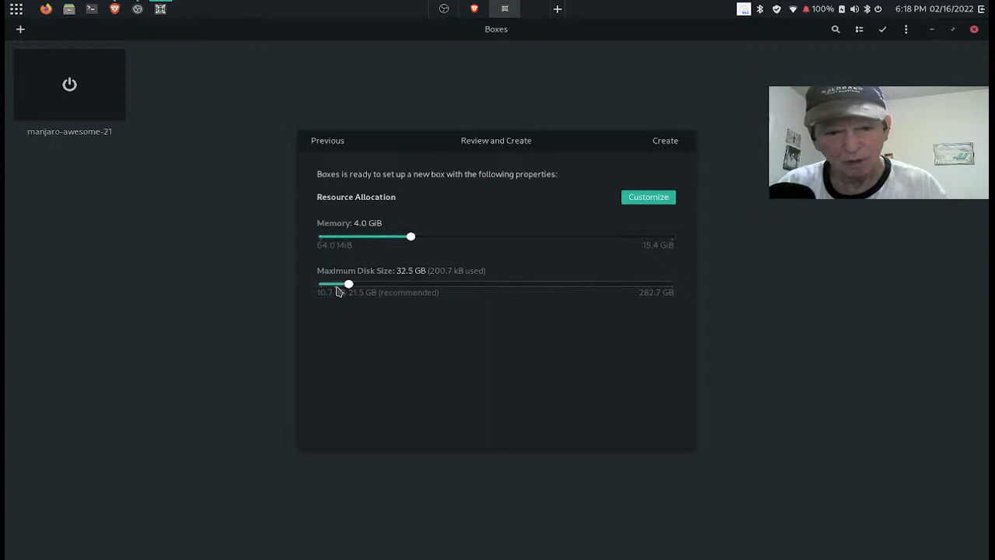
key(Right)
key(Right)
key(Right)
key(Right)
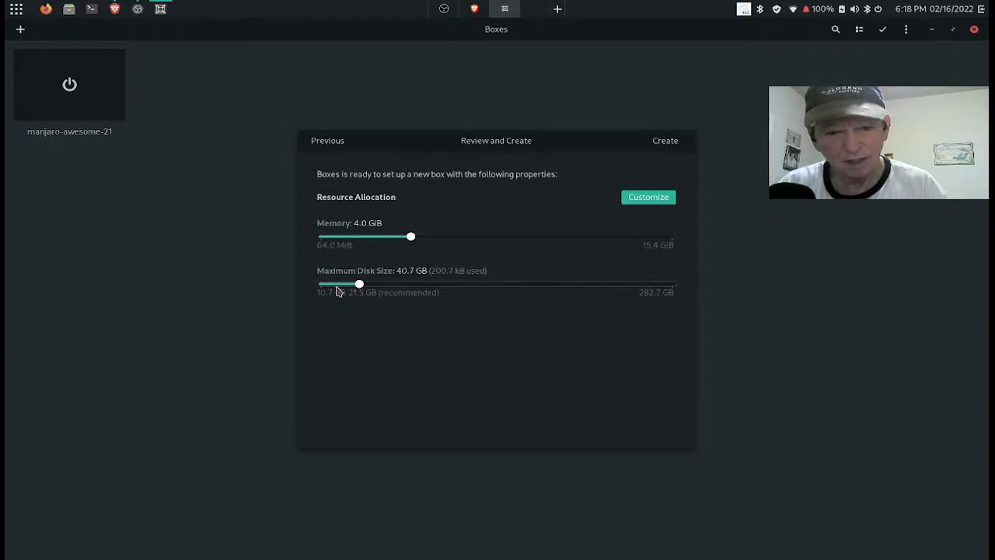
key(Right)
key(Right)
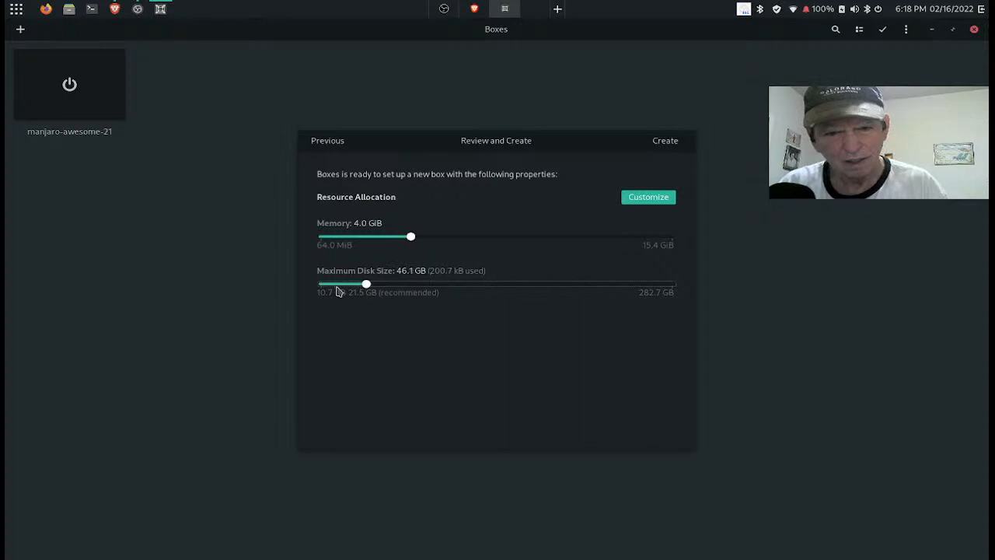
key(Right)
key(Right)
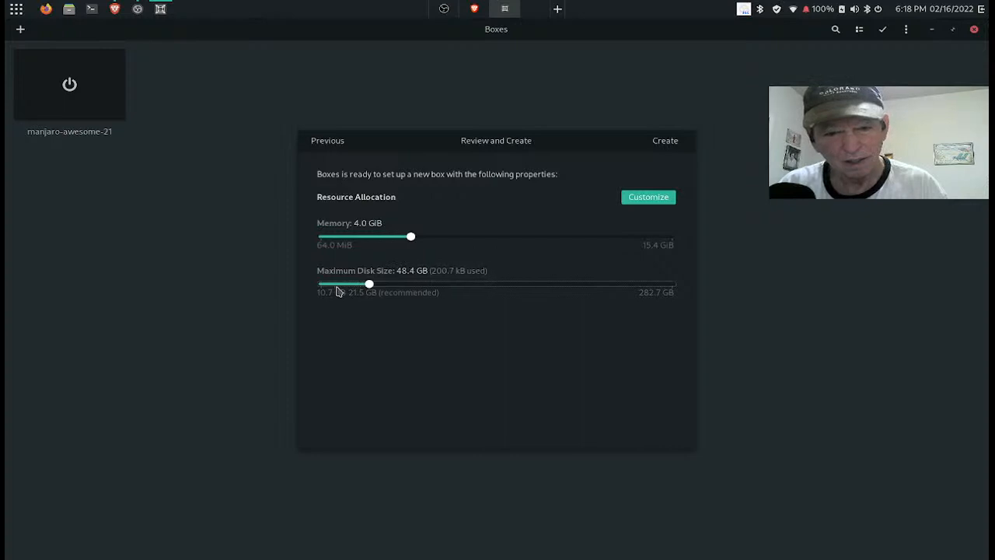
key(Right)
key(Right)
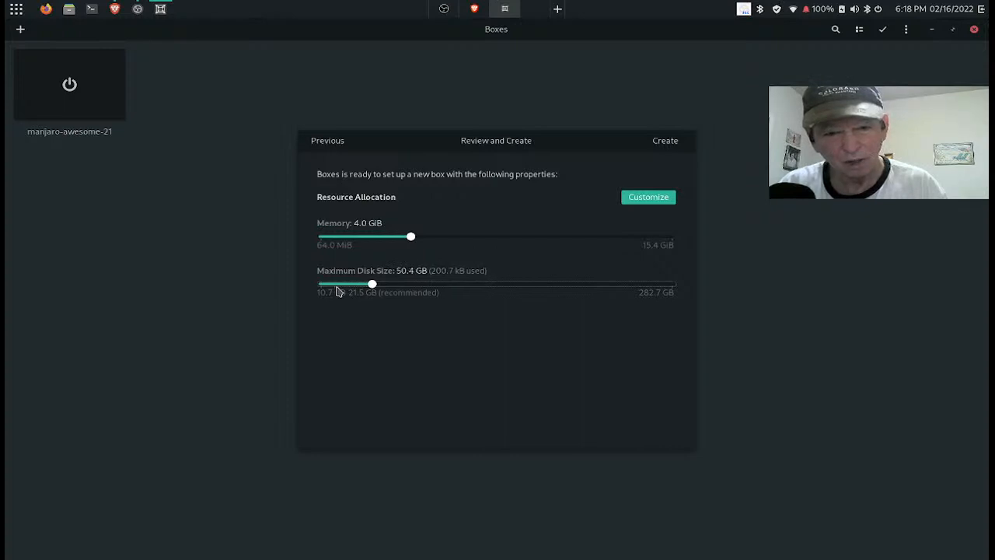
Step: Create the virtual machine, boot its MX-21 ahs x64 (November 22, 2021) entry and show it in full screen
click(666, 141)
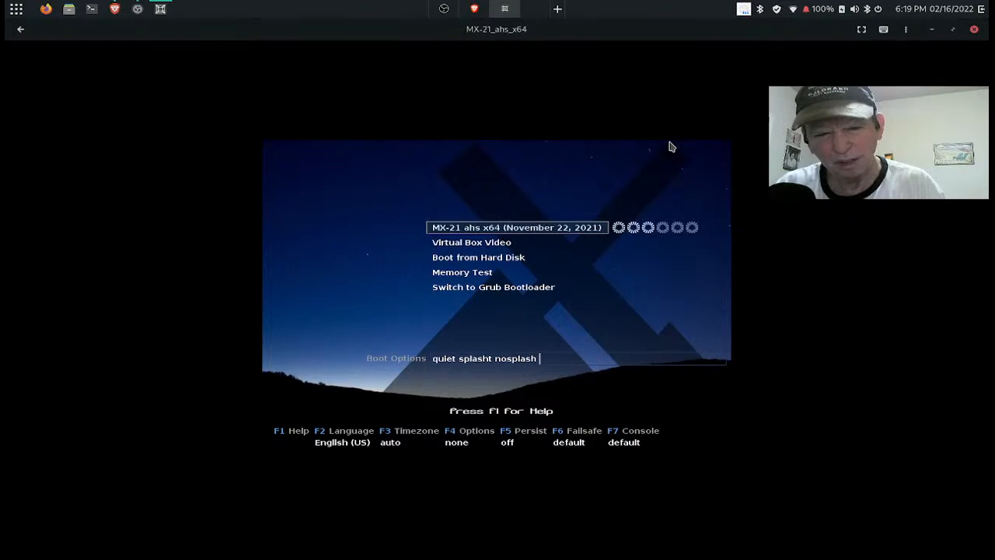
key(Return)
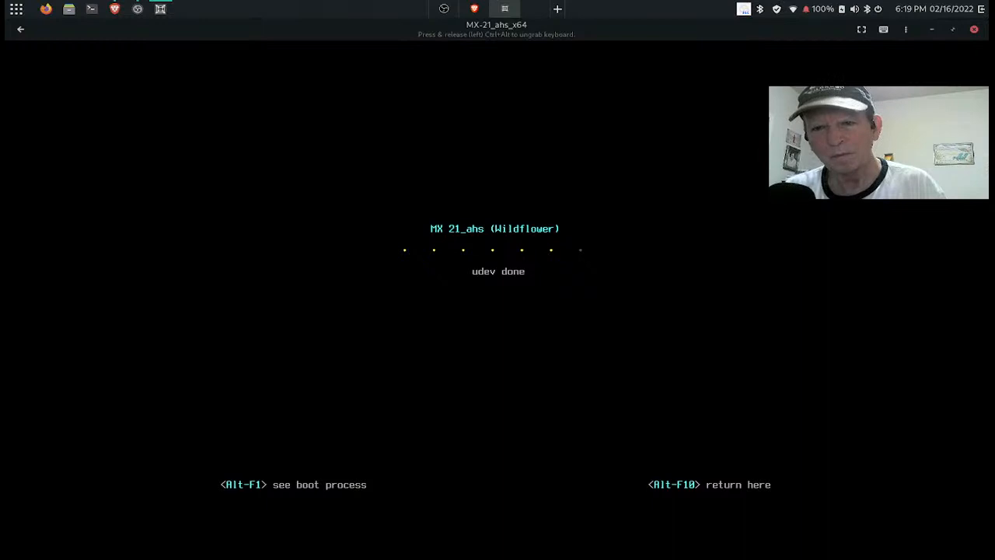
click(861, 31)
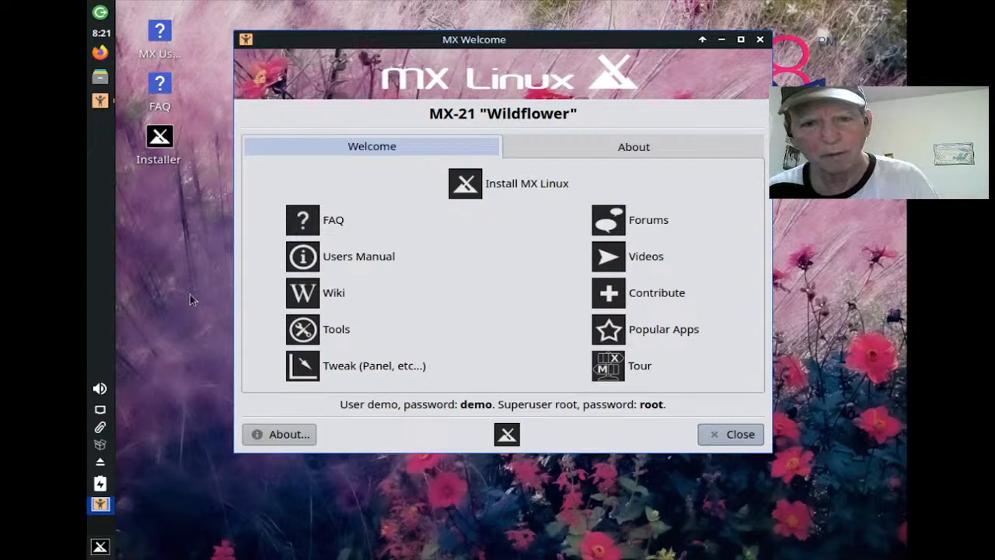
Step: Launch the MX Linux installer from the welcome window, check its live log and return to the help instructions
click(518, 188)
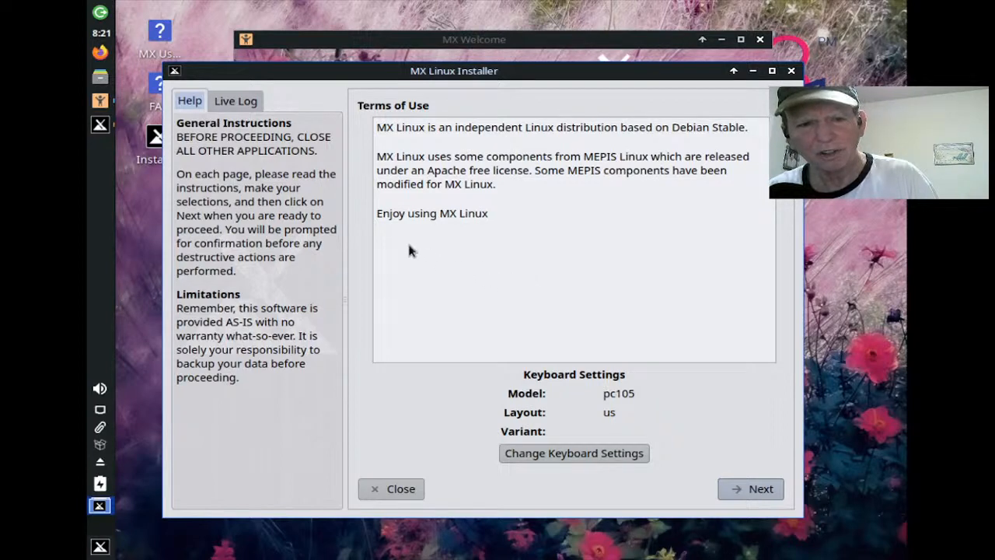
click(244, 102)
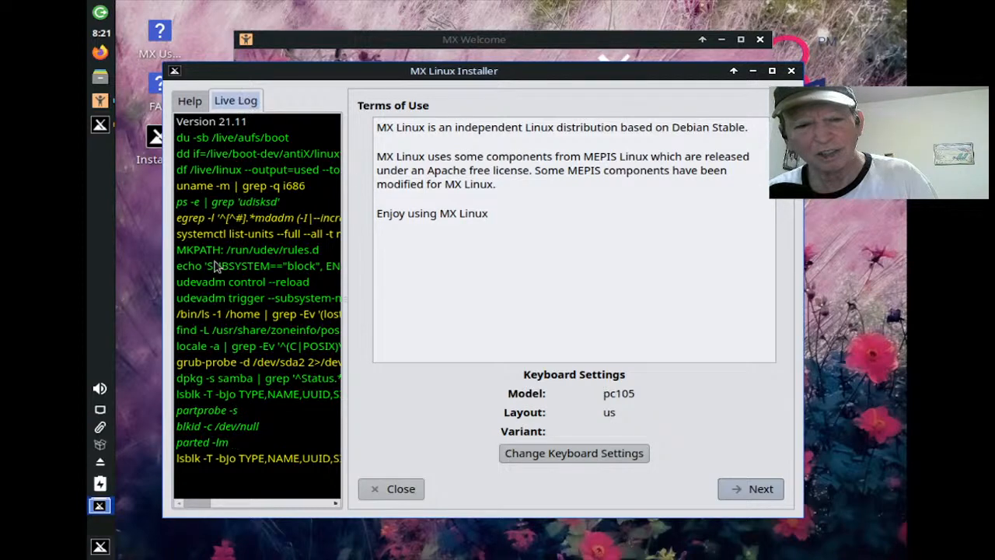
click(189, 101)
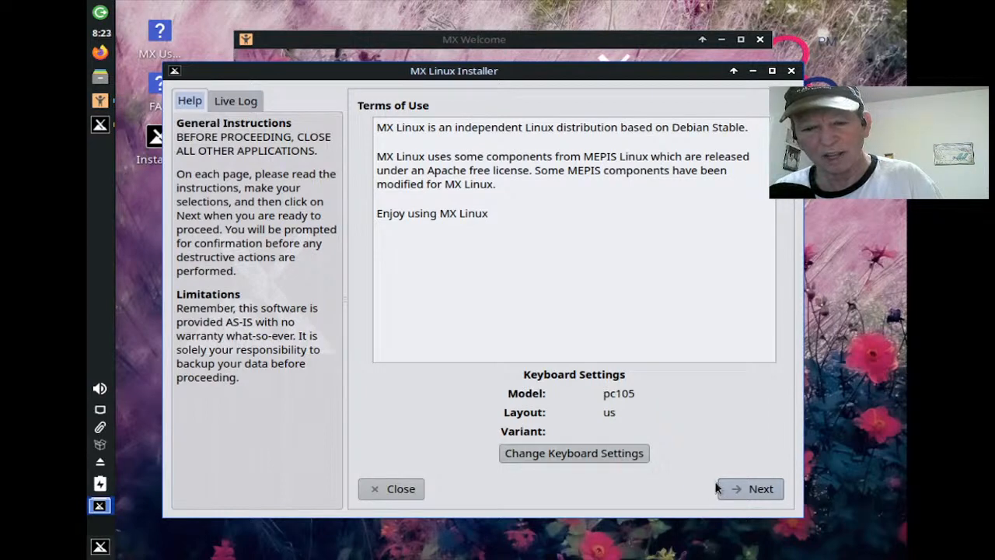
Step: Accept the terms and keyboard settings, and split the entire-disk install into 36 GB root and 8.9 GB home
click(739, 490)
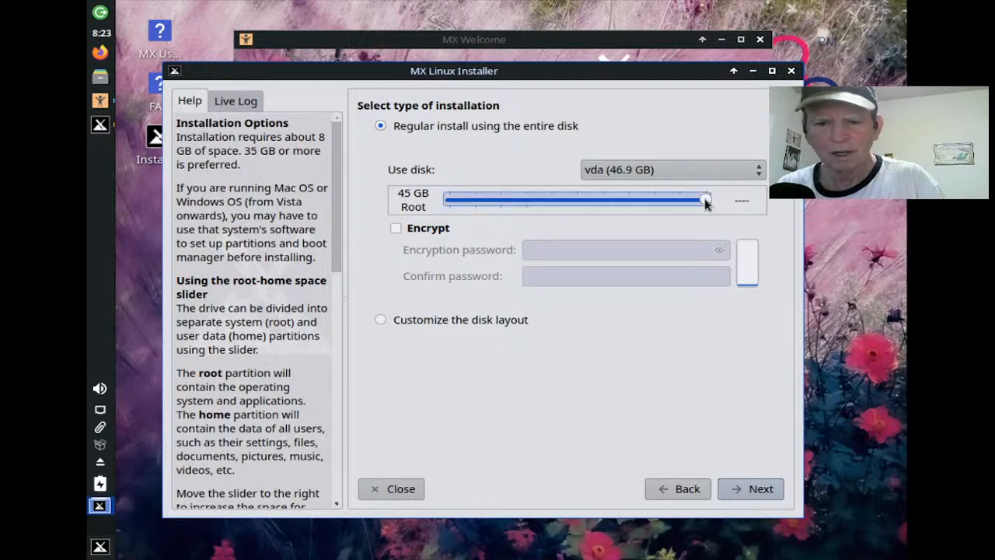
scroll(705, 203, down, 5)
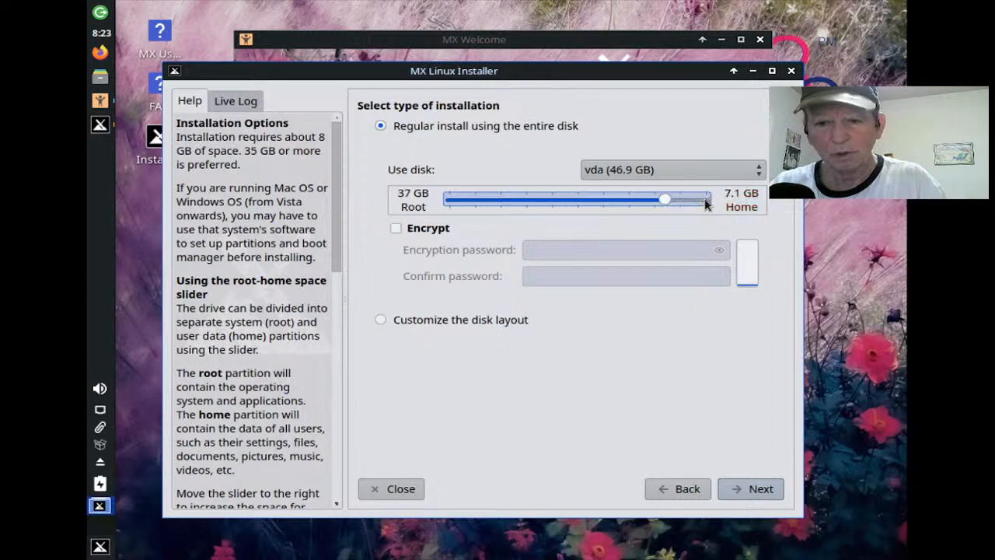
scroll(705, 204, down, 3)
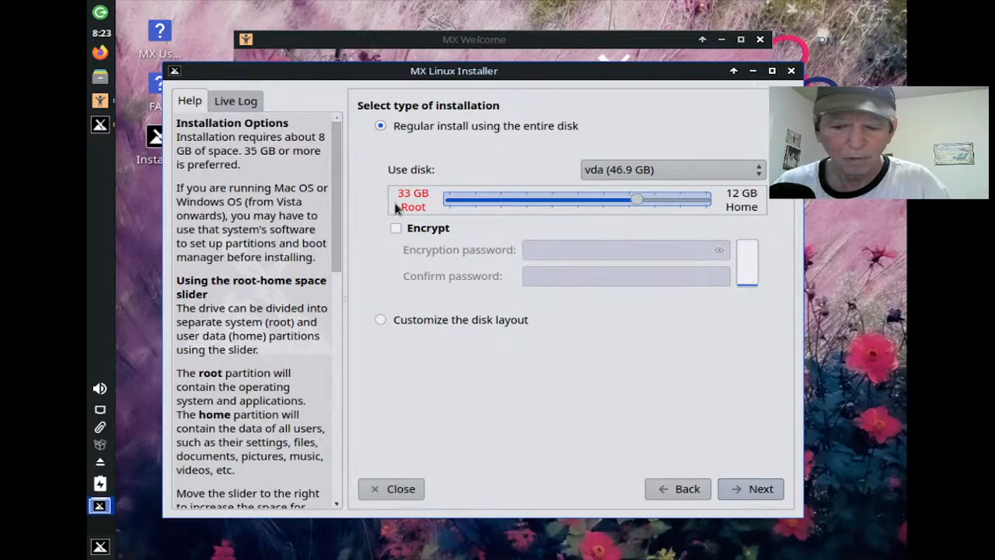
key(Right)
key(Right)
key(Right)
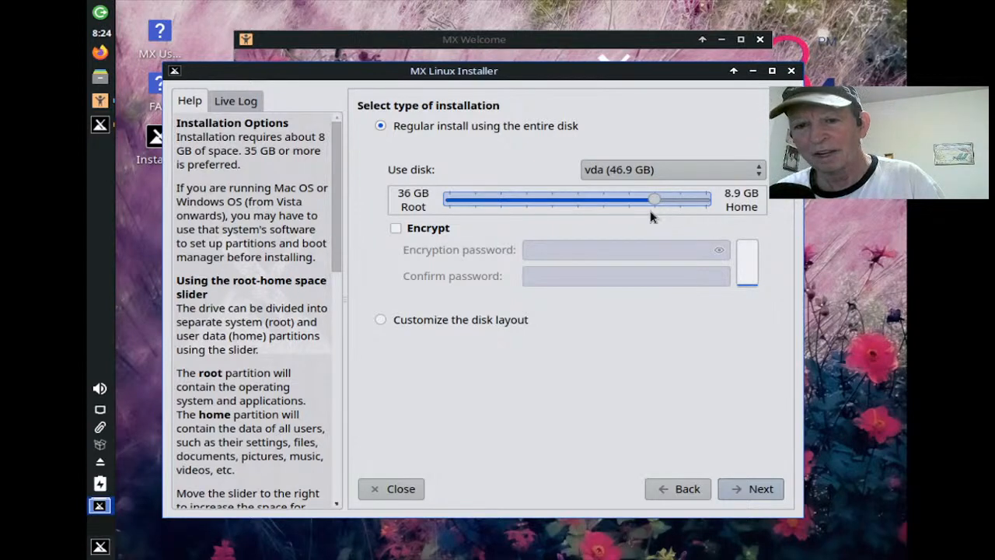
mouse_move(656, 211)
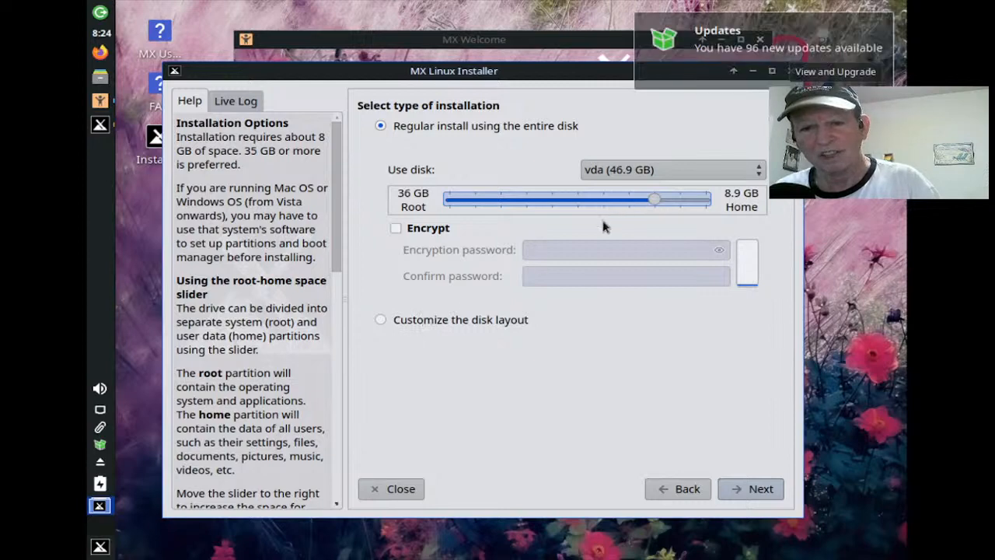
mouse_move(653, 204)
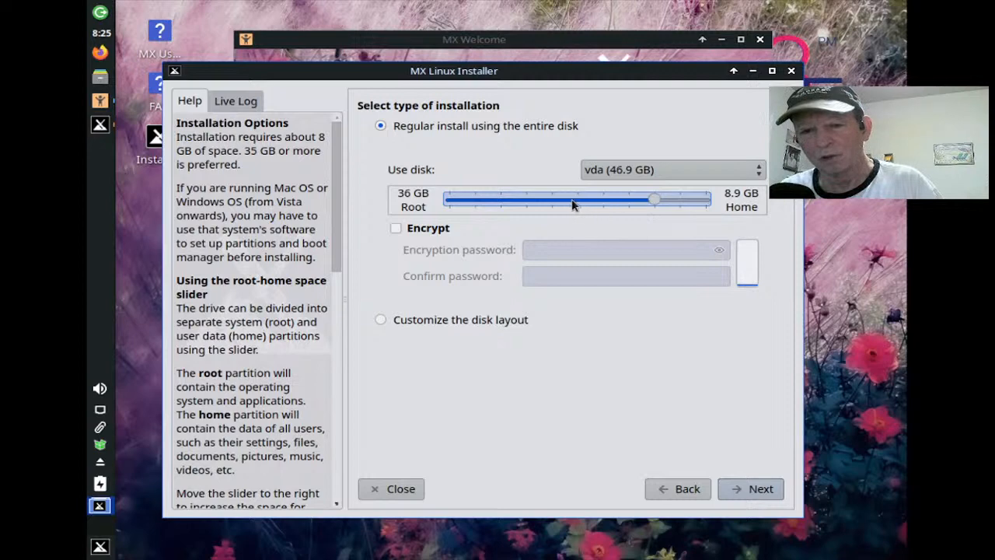
mouse_move(513, 203)
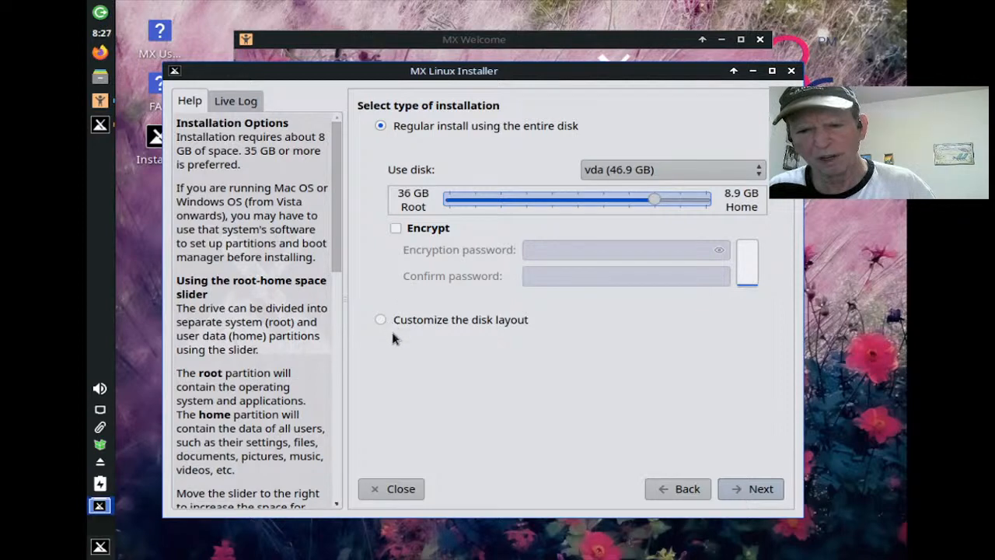
Step: Confirm formatting the entire vda disk and accept the default MBR GRUB location and computer network names
click(760, 489)
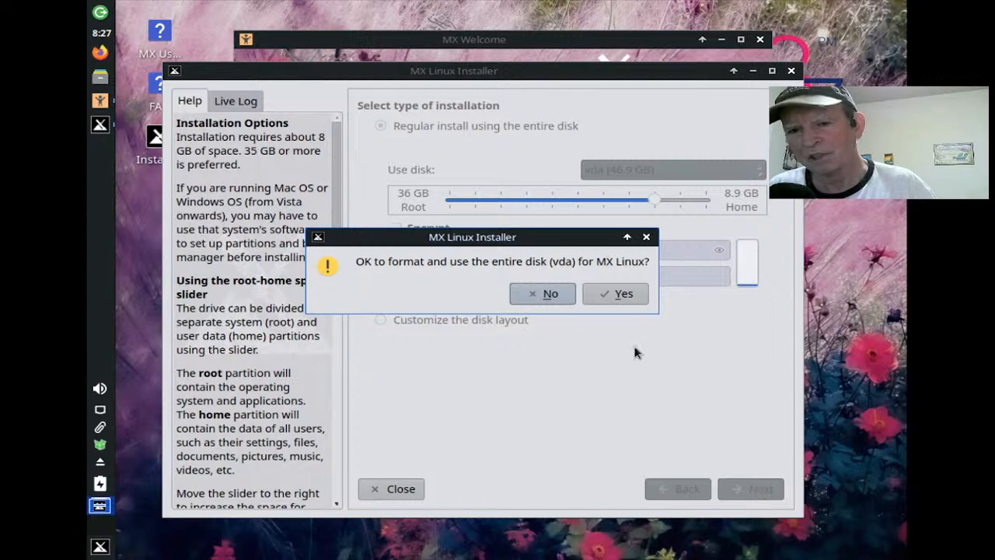
click(613, 299)
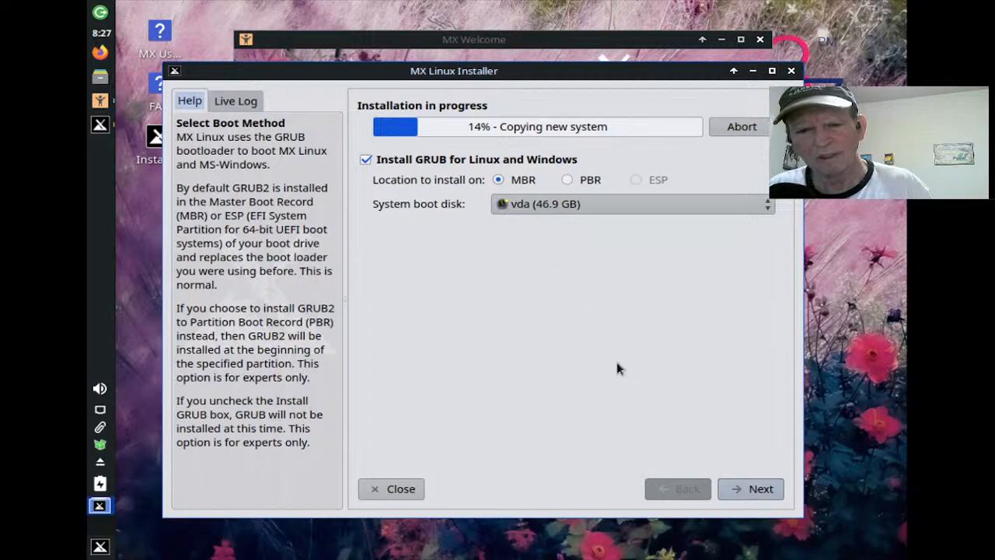
click(735, 488)
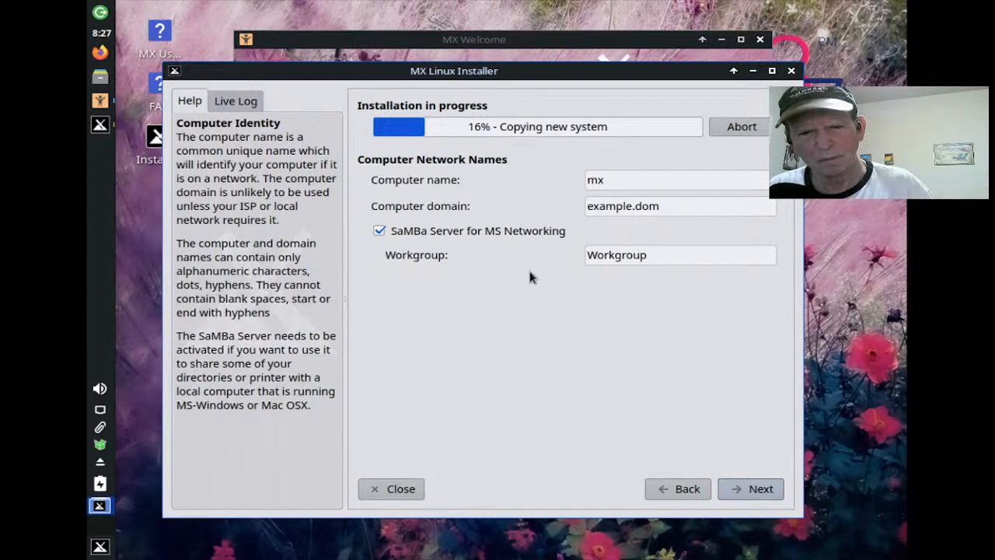
click(758, 488)
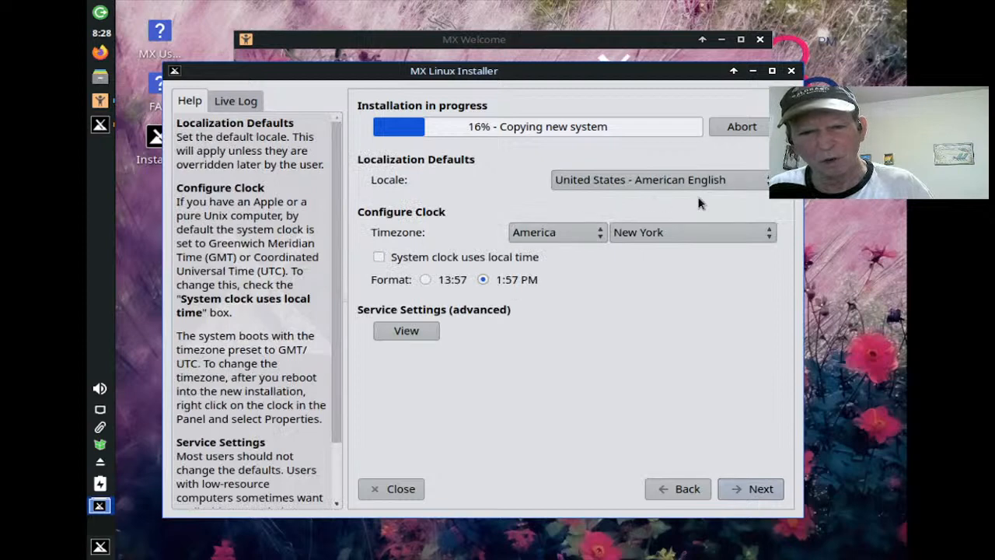
Step: Set the timezone to America, Denver, keep the other localization defaults and continue to the user account settings
click(716, 237)
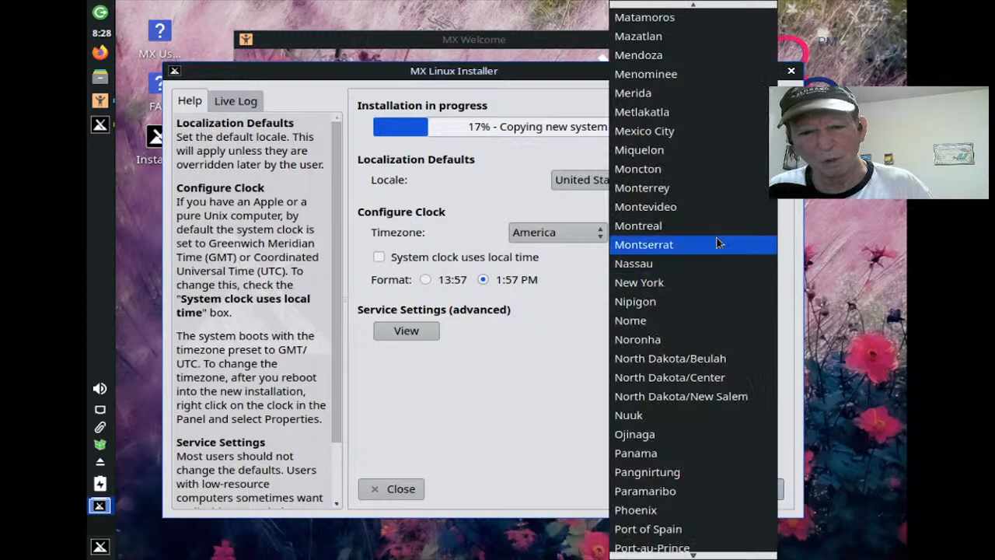
scroll(717, 243, up, 7)
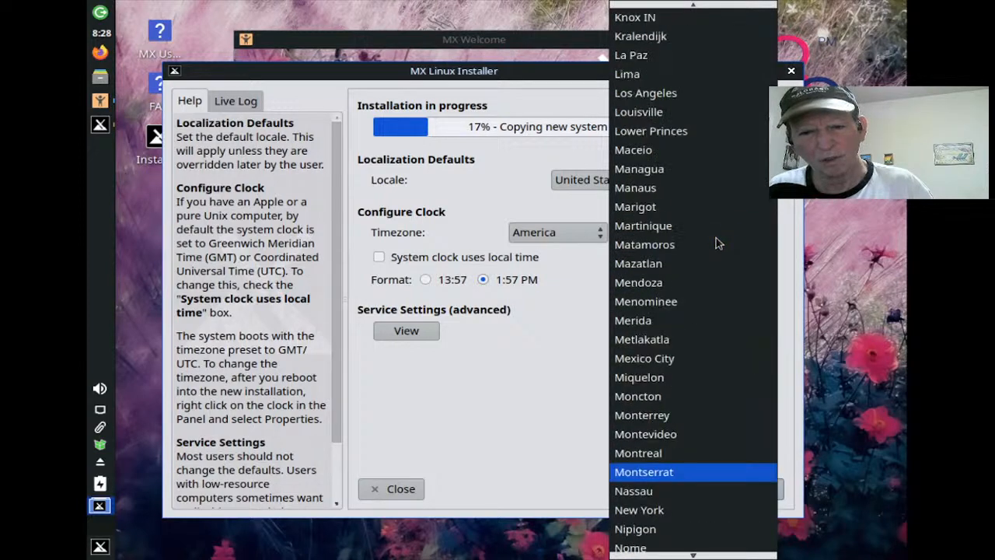
scroll(716, 243, up, 6)
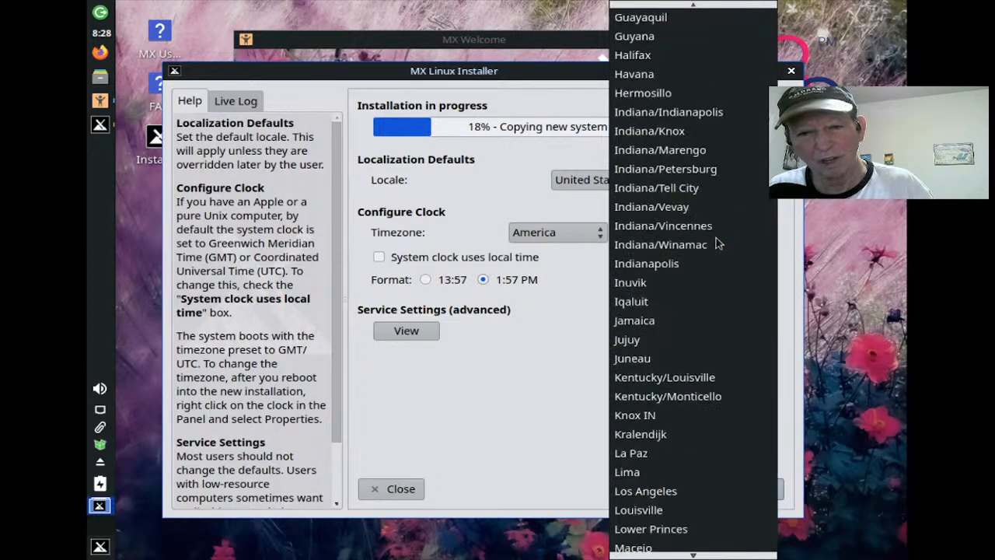
scroll(716, 243, up, 6)
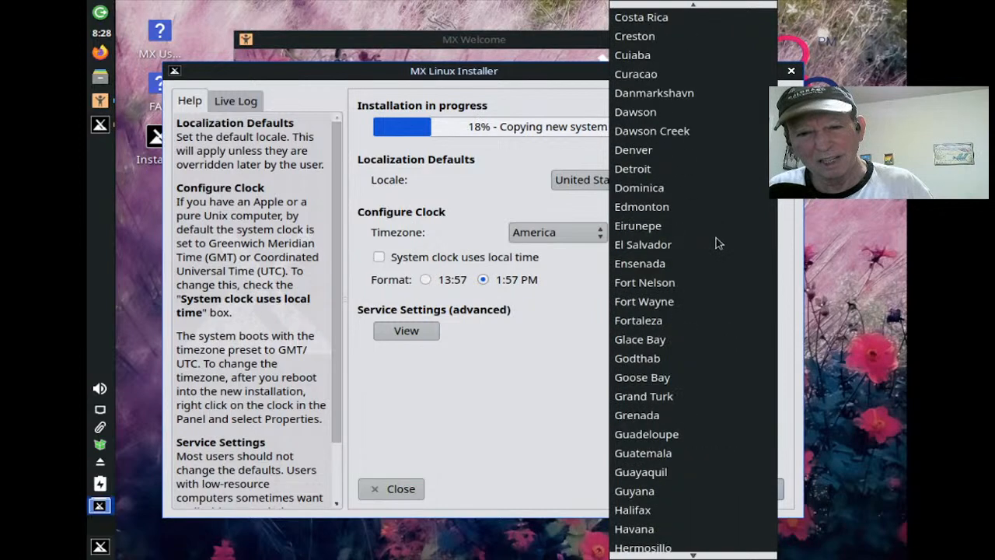
click(674, 150)
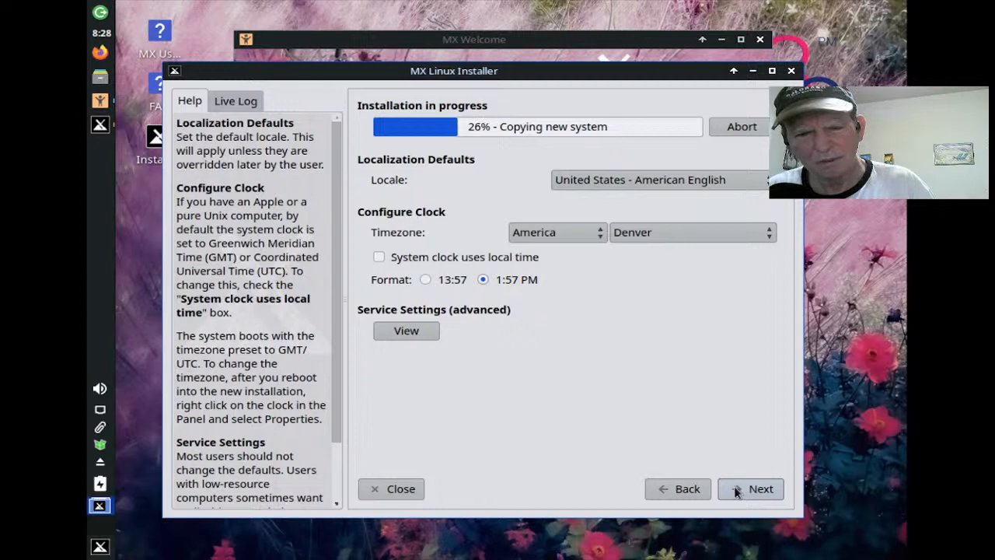
click(735, 488)
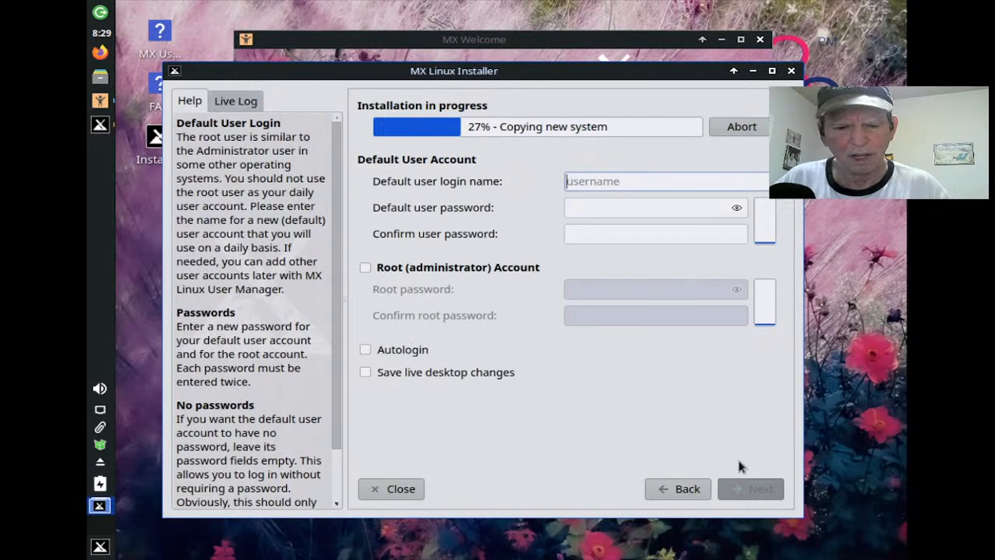
Step: Enter the default user's login name, and enter and confirm the default user password
text(R)
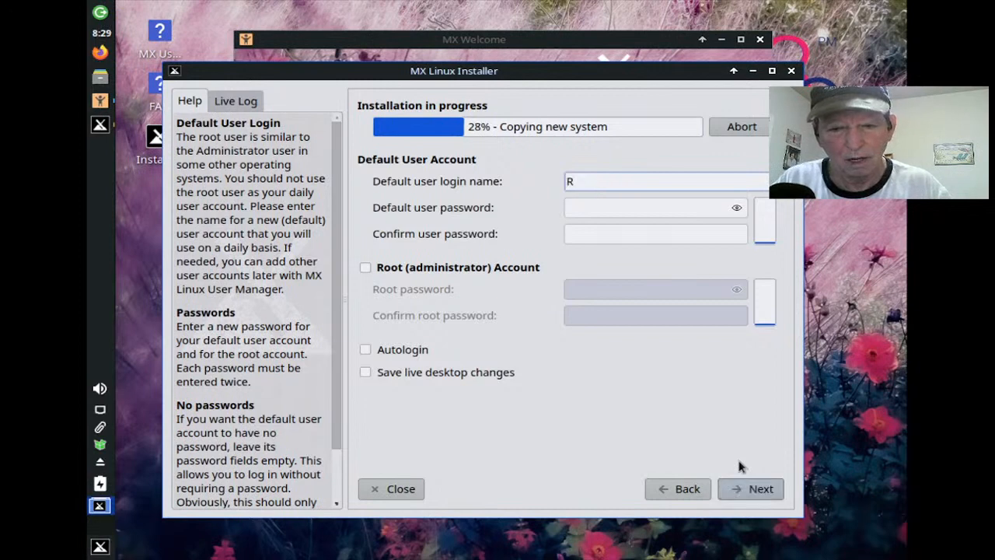
key(BackSpace)
text(rick)
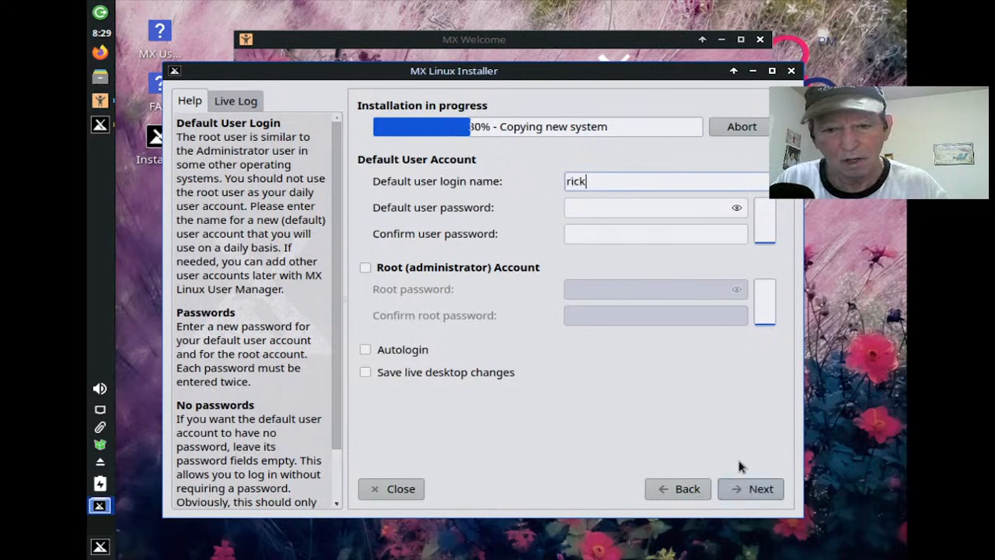
key(Tab)
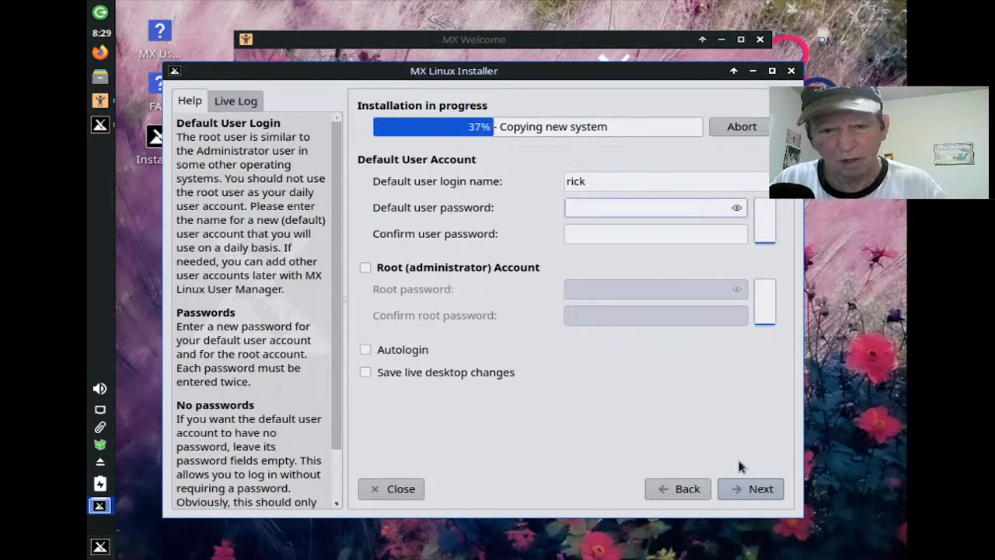
text(••••••)
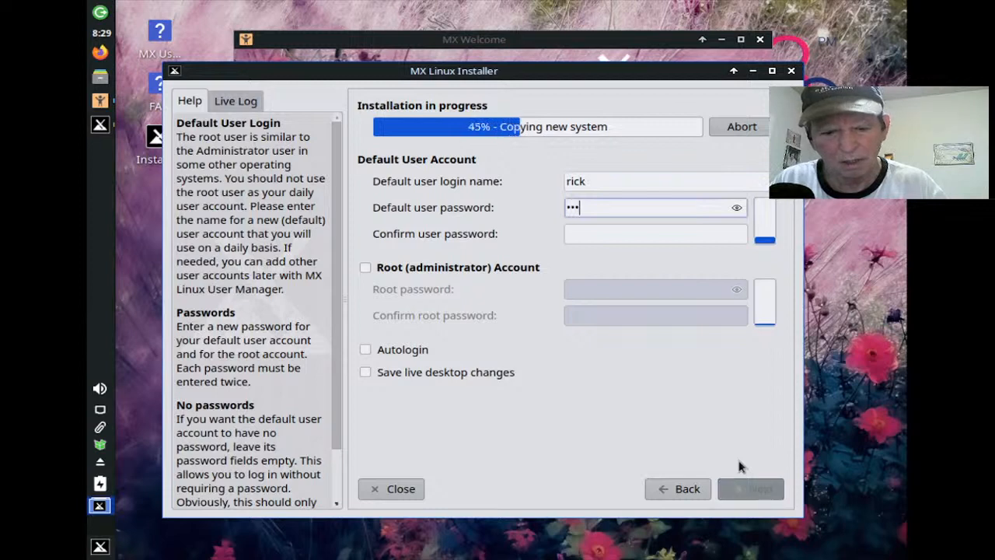
key(Tab)
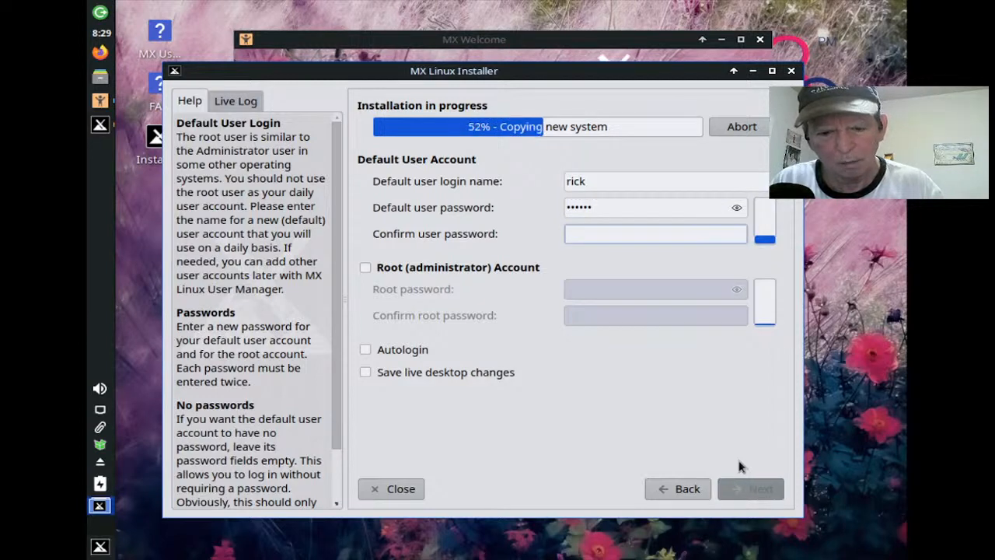
text(••••••)
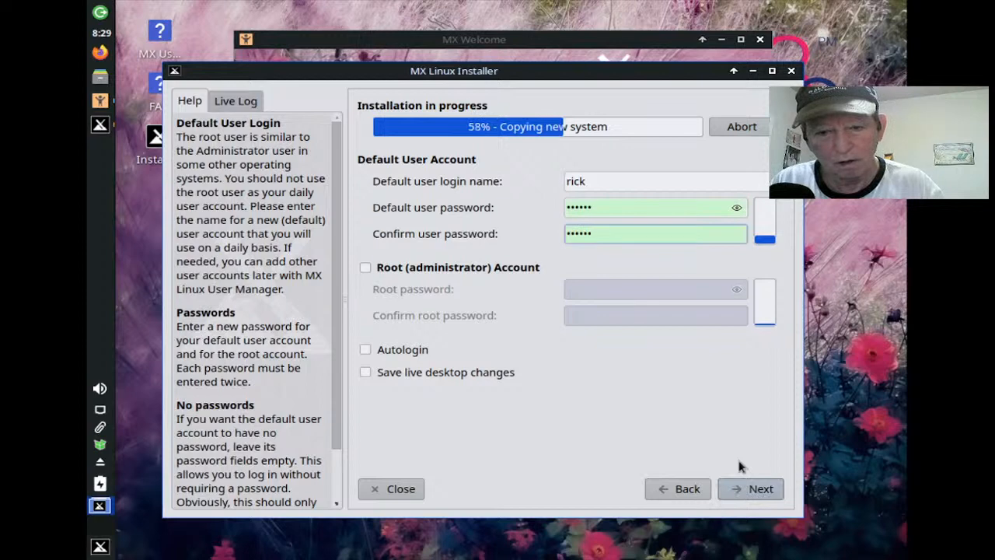
Step: Enable the root (administrator) account for the new system
key(Tab)
key(space)
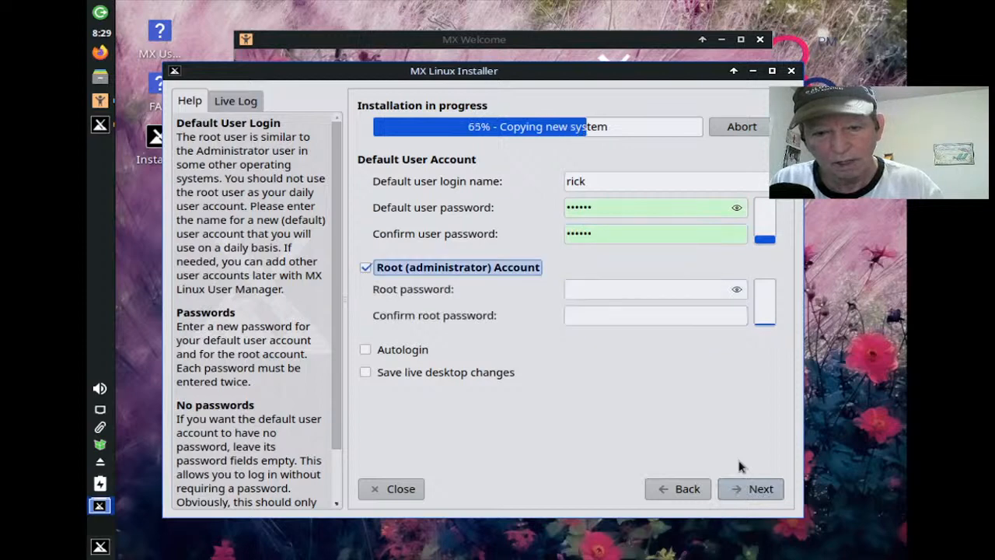
key(Tab)
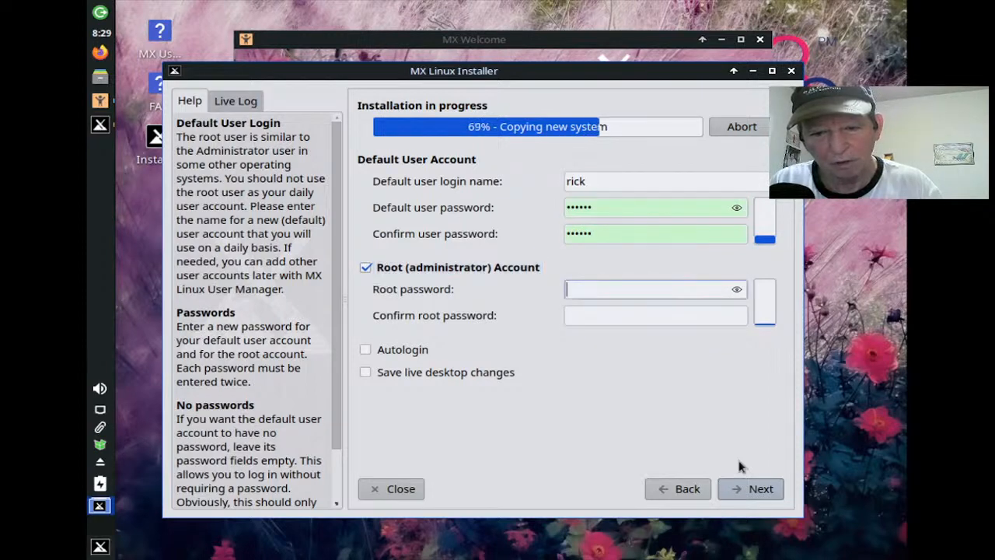
text(*****)
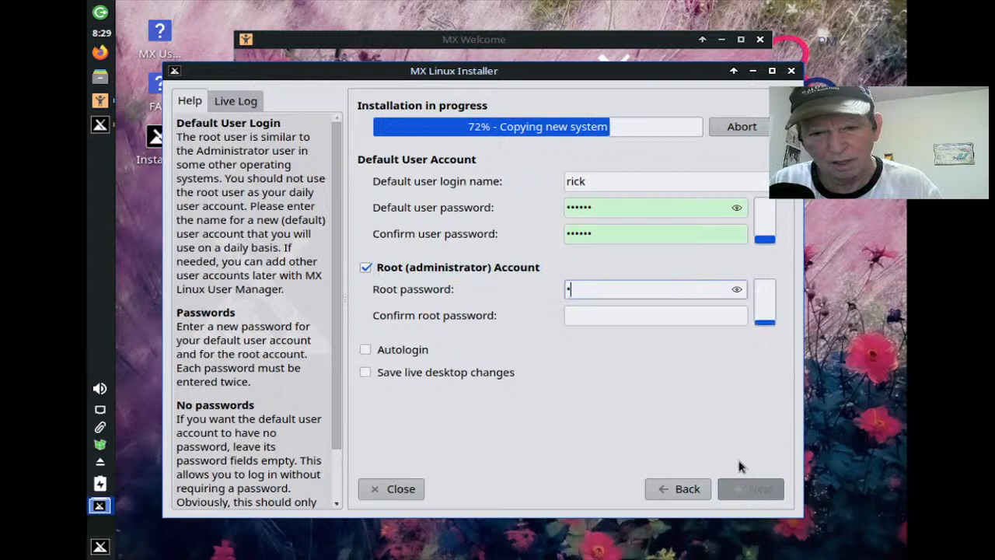
text(**)
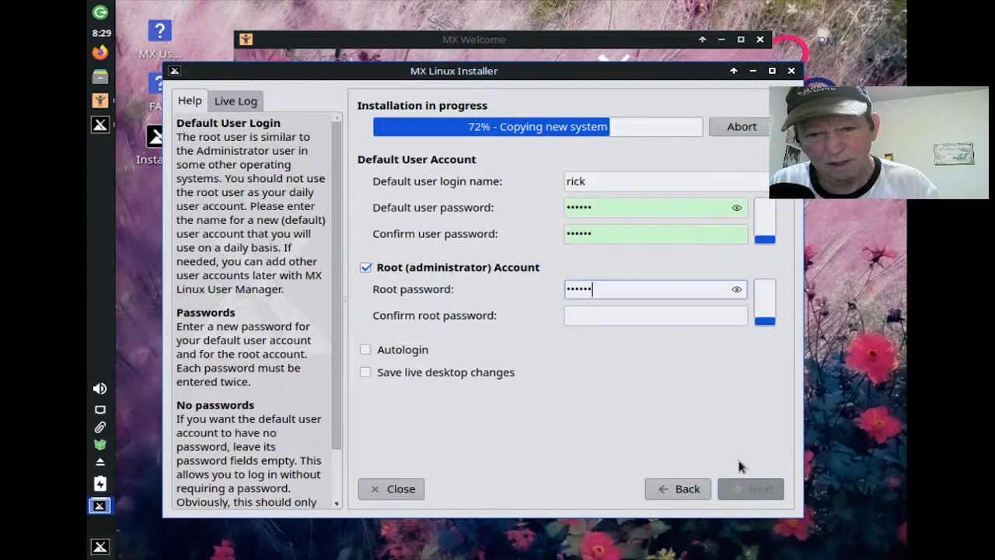
key(BackSpace)
key(BackSpace)
key(BackSpace)
key(BackSpace)
key(BackSpace)
key(BackSpace)
key(BackSpace)
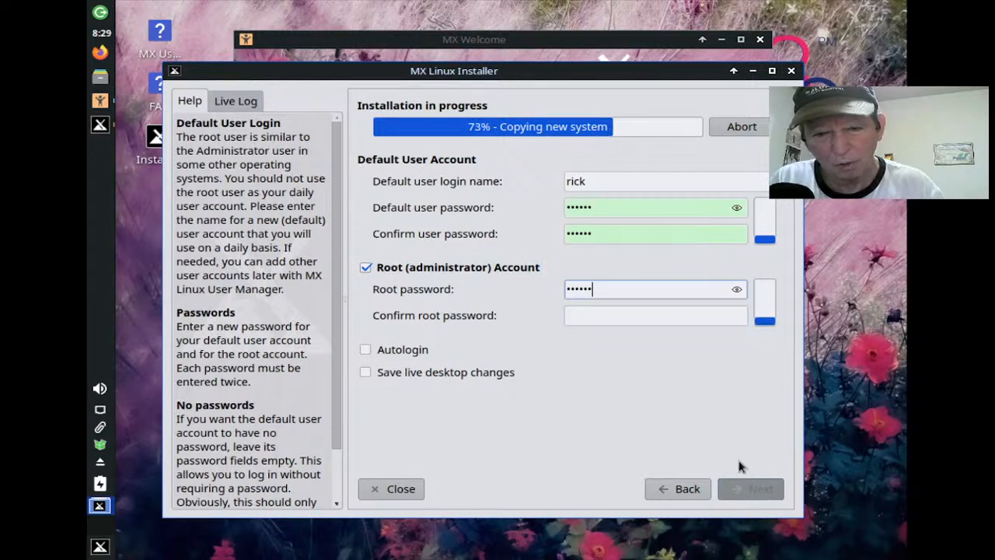
Step: Enter the root password and confirm it
text(******)
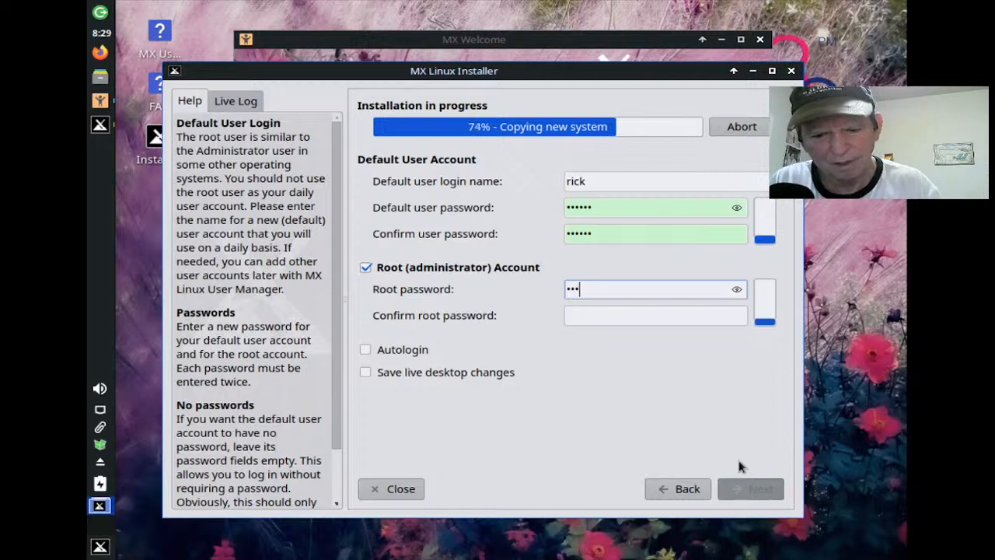
text(****)
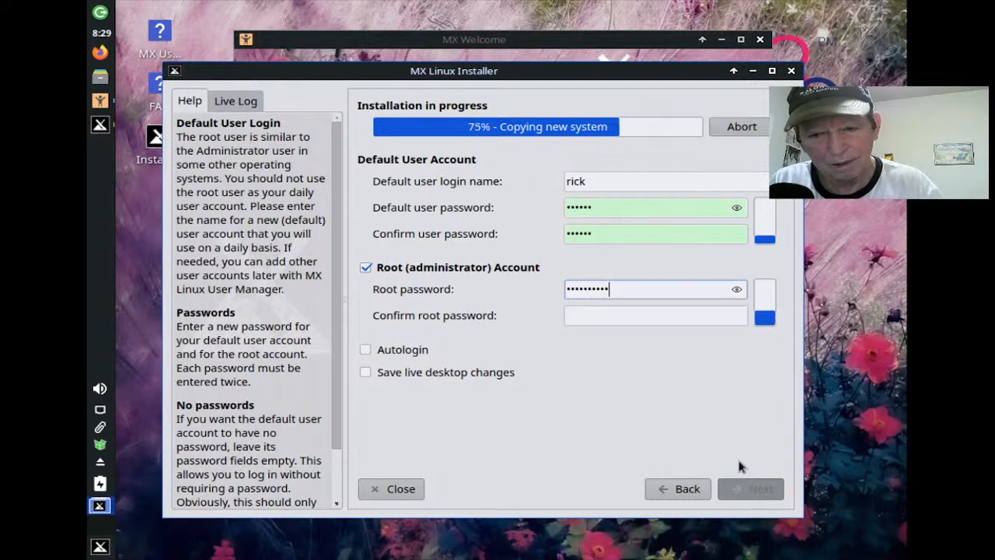
key(Tab)
text(*********)
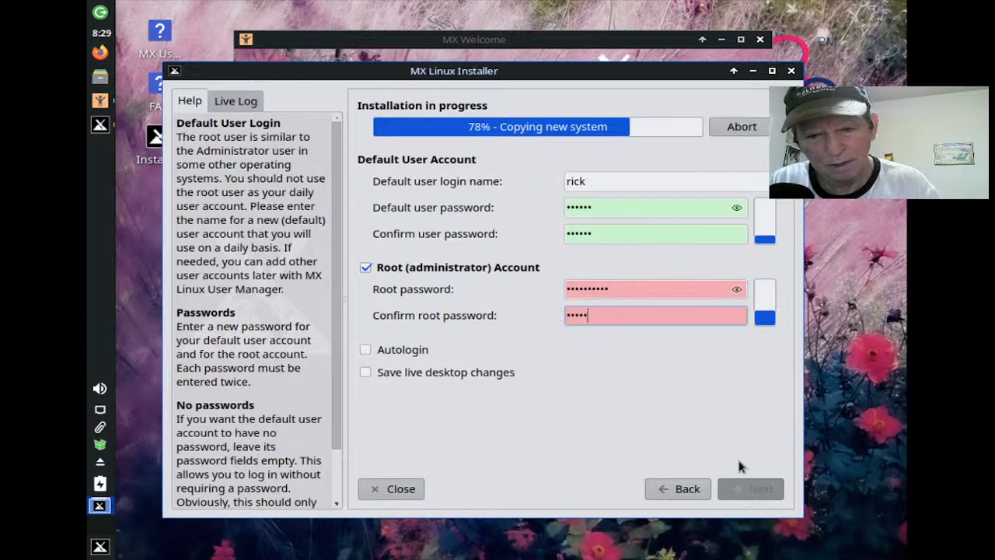
text(*)
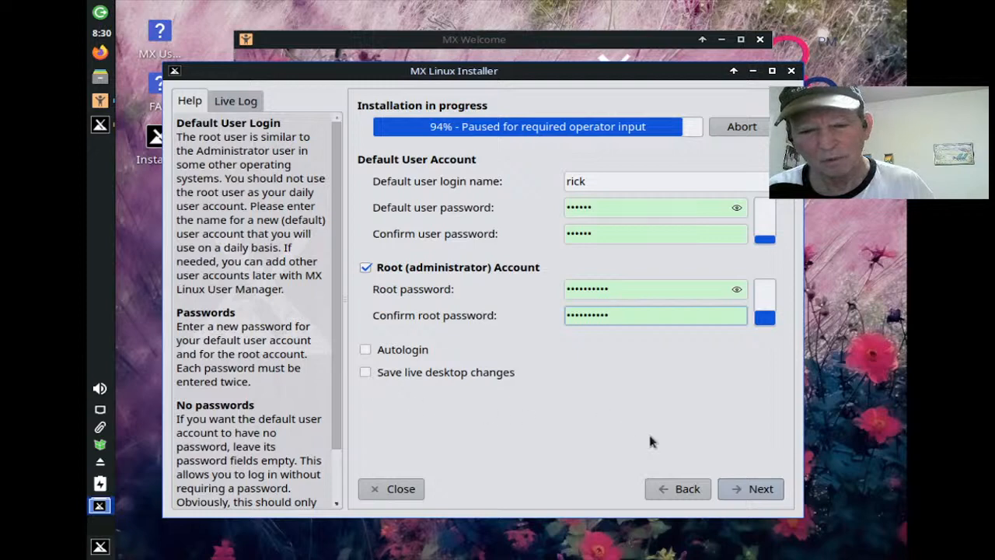
Step: Submit the account settings and finish the installer with the automatic system reboot left enabled
click(739, 487)
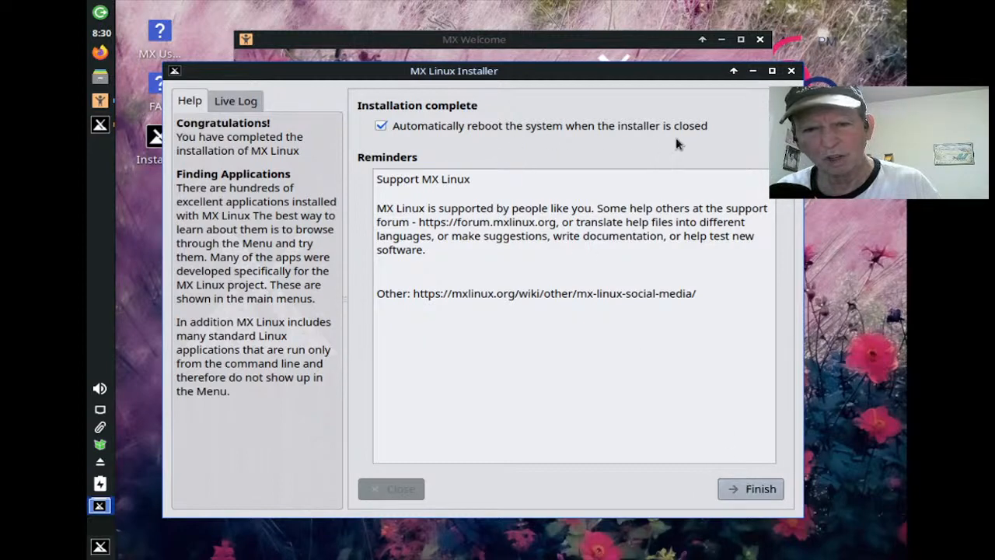
click(730, 488)
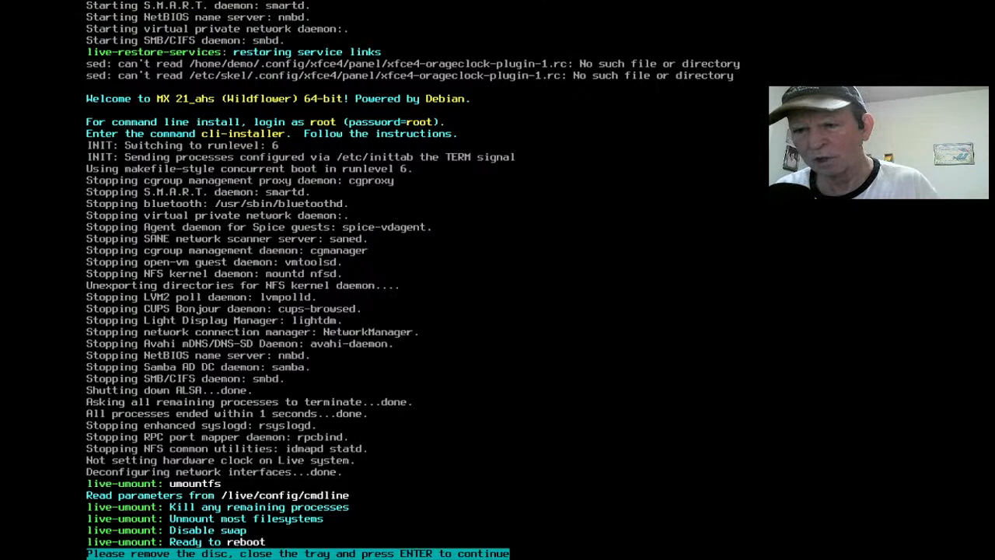
mouse_move(758, 3)
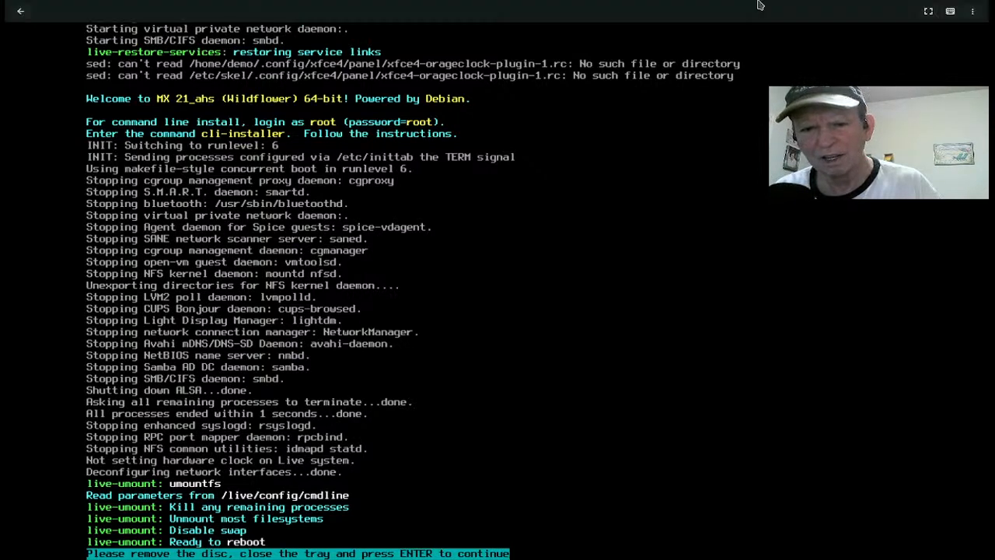
Step: Remove MX-21_ahs_x64.iso from the virtual machine's CD/DVD drive and continue the reboot
click(972, 11)
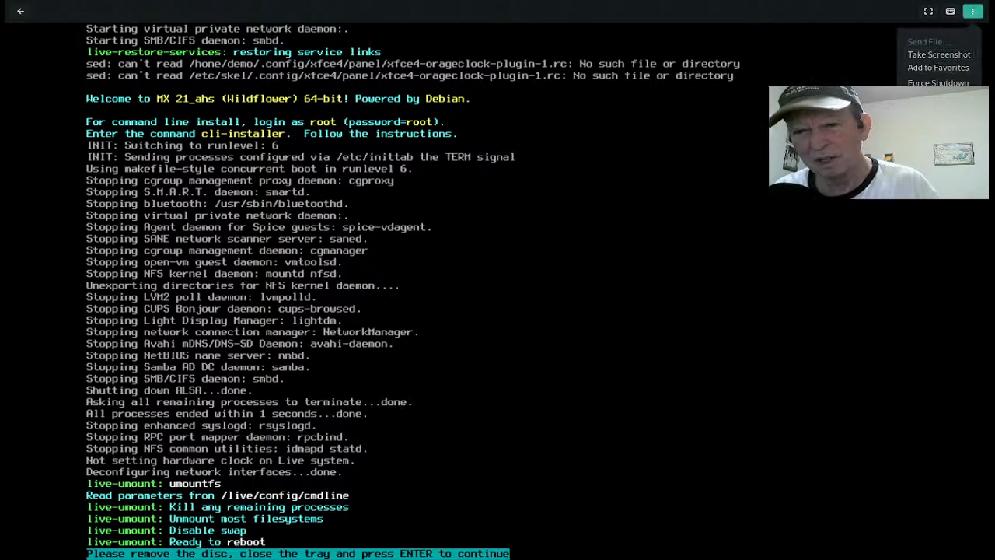
click(927, 113)
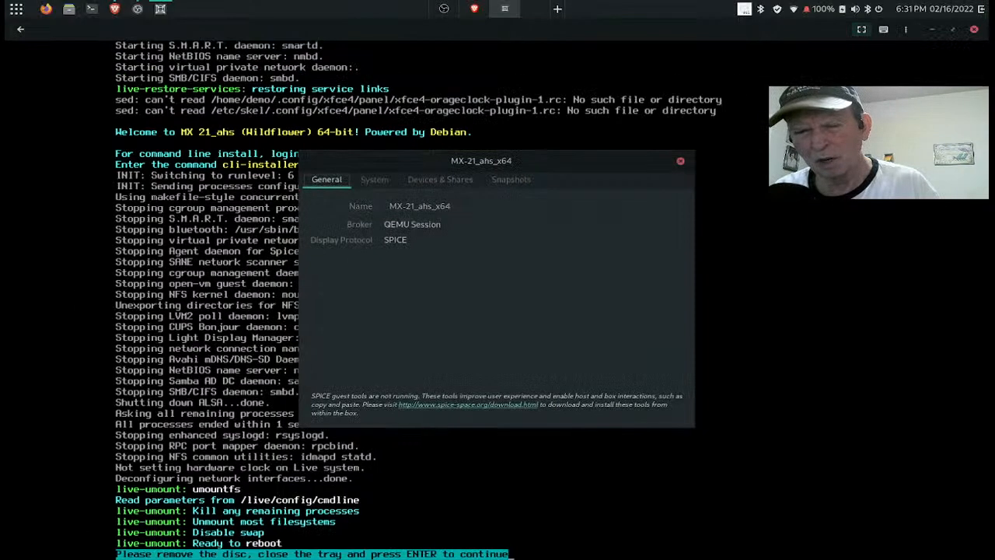
click(443, 183)
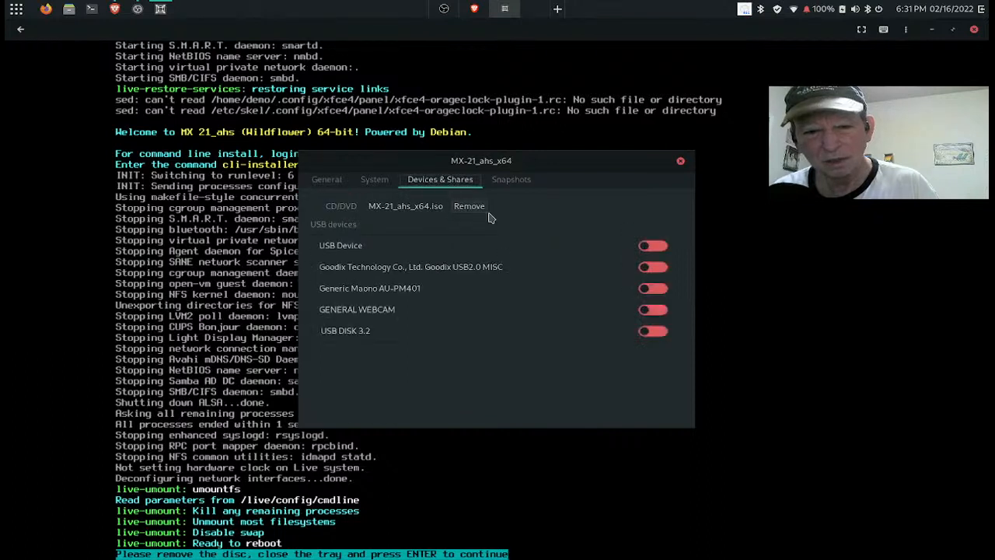
click(469, 207)
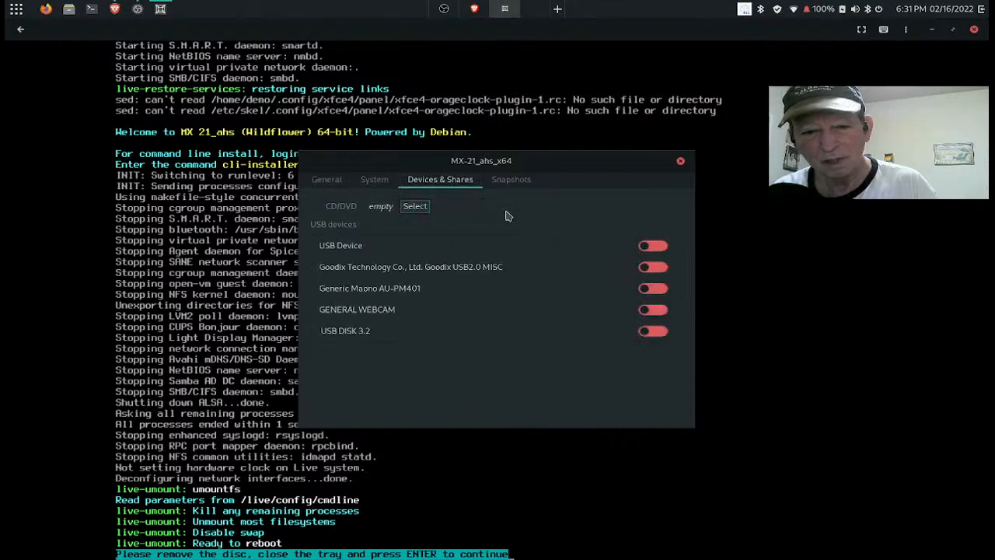
click(680, 161)
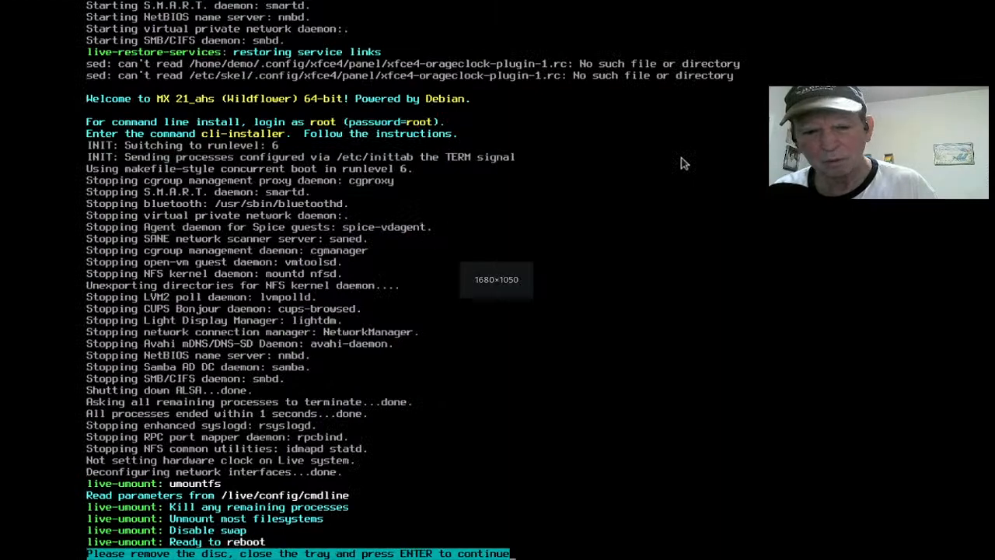
key(Return)
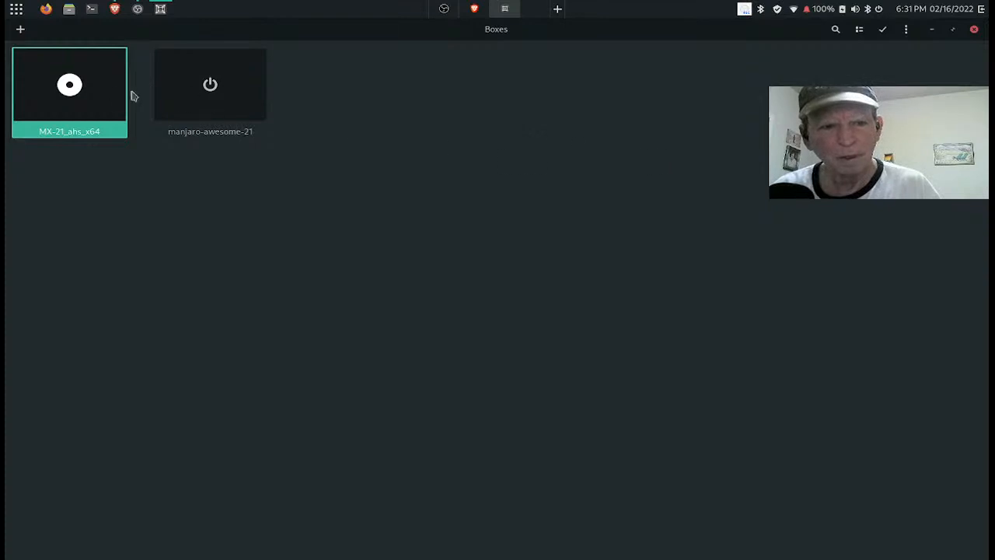
Step: Open the MX-21_ahs_x64 virtual machine and log in to the installed system with the user's password
click(90, 95)
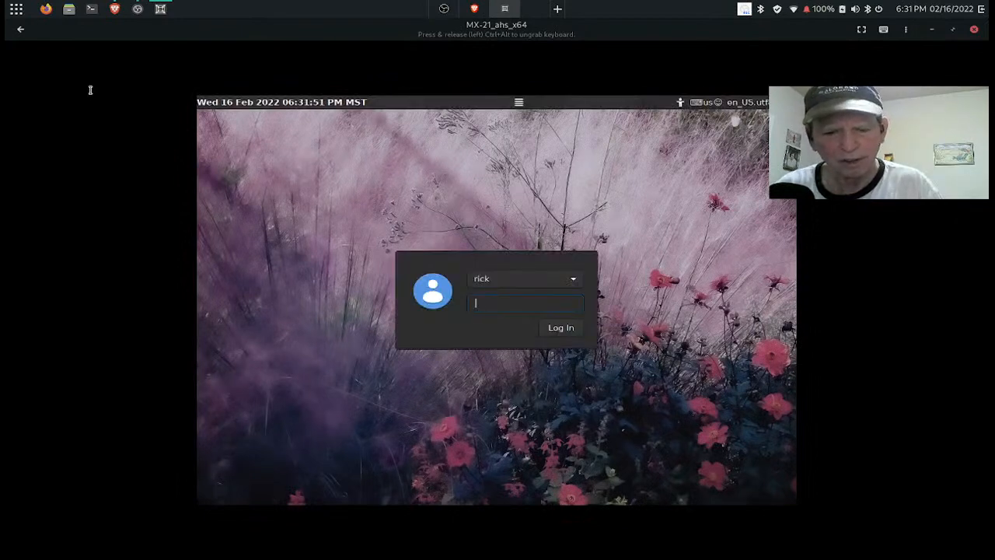
text(••••)
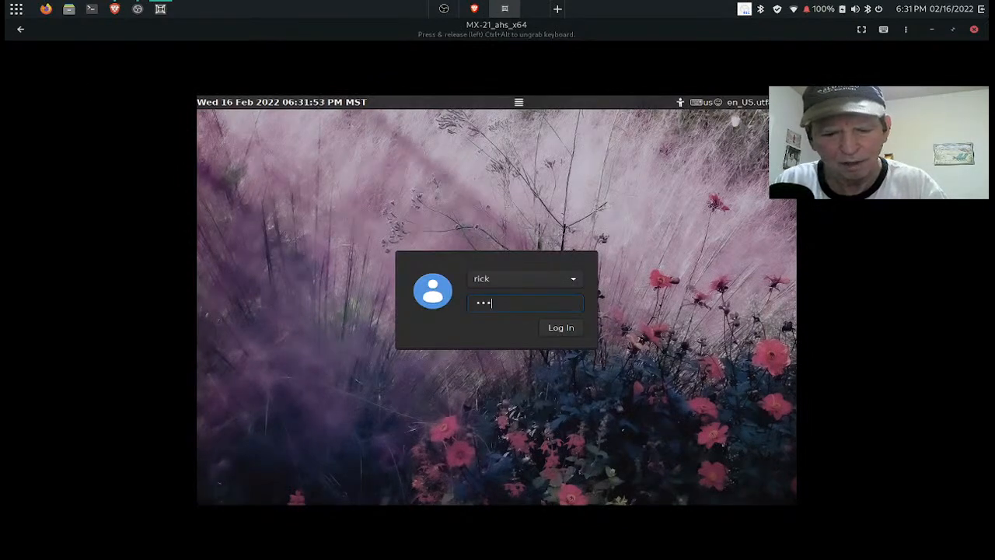
text(•••)
key(Return)
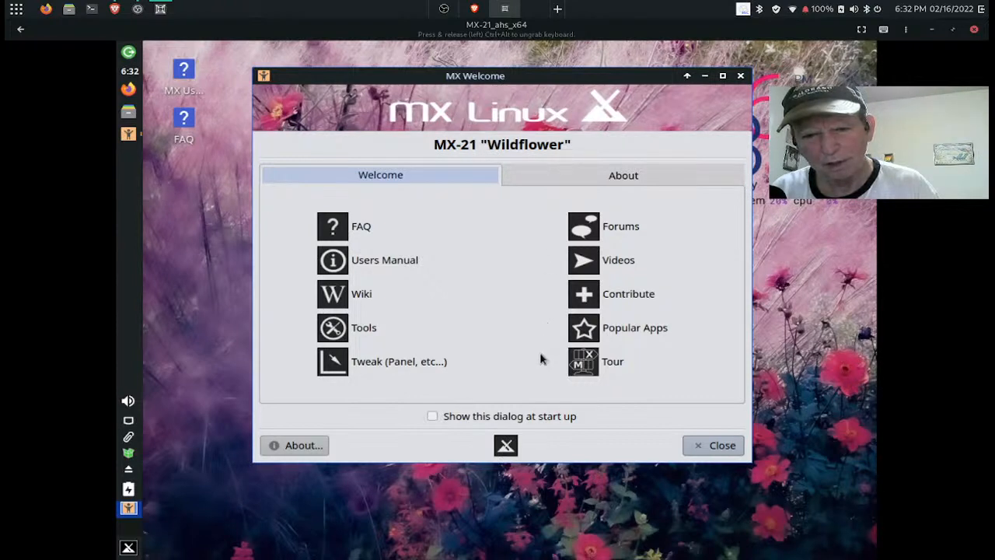
Step: View the intro page of the MX Tour from the welcome window and close the tour
click(610, 364)
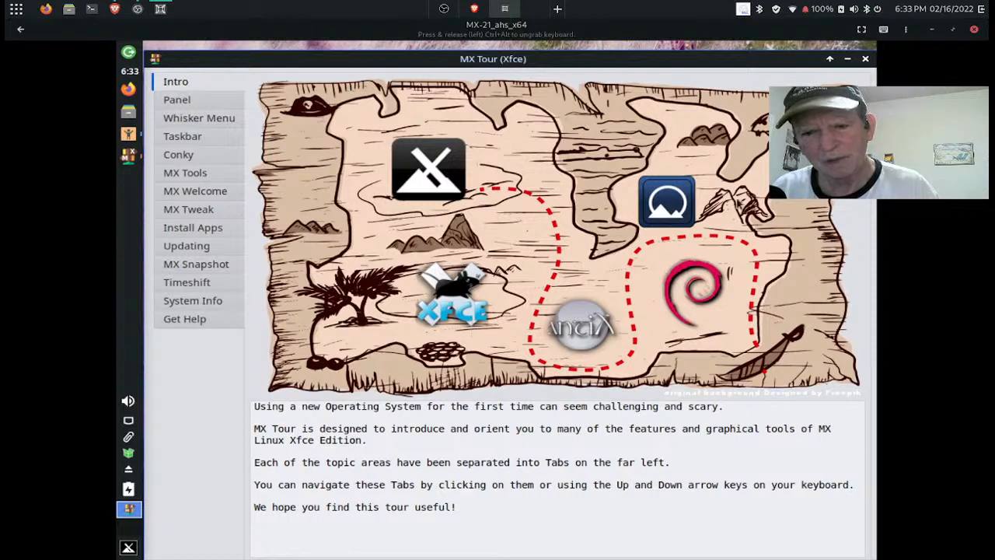
click(866, 60)
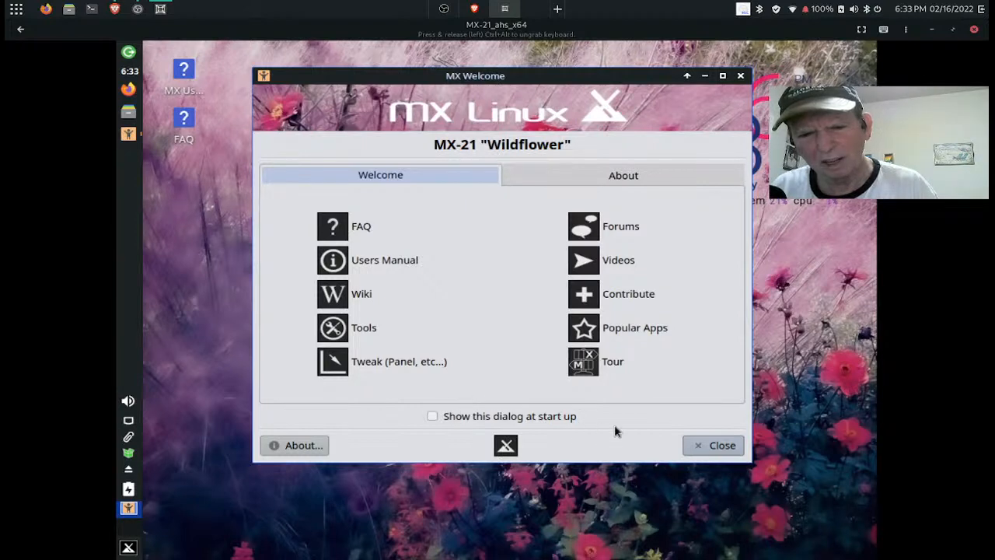
Step: Close the MX Welcome window and show the virtual machine in full screen
click(688, 446)
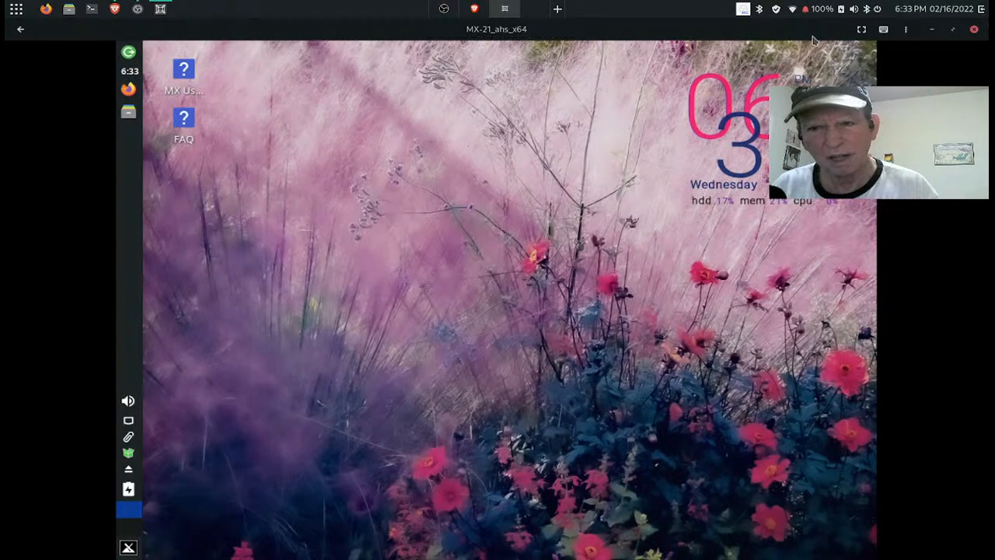
click(860, 29)
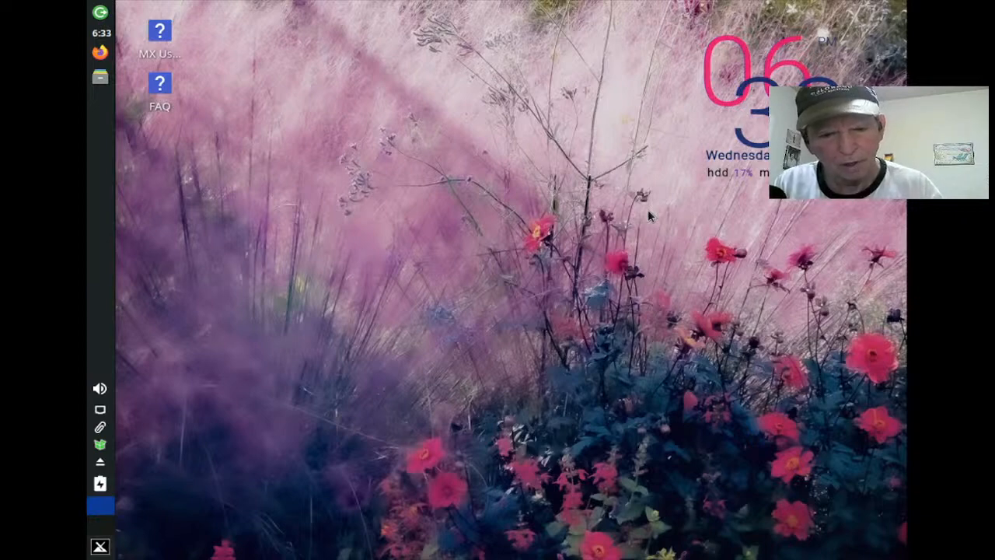
key(super)
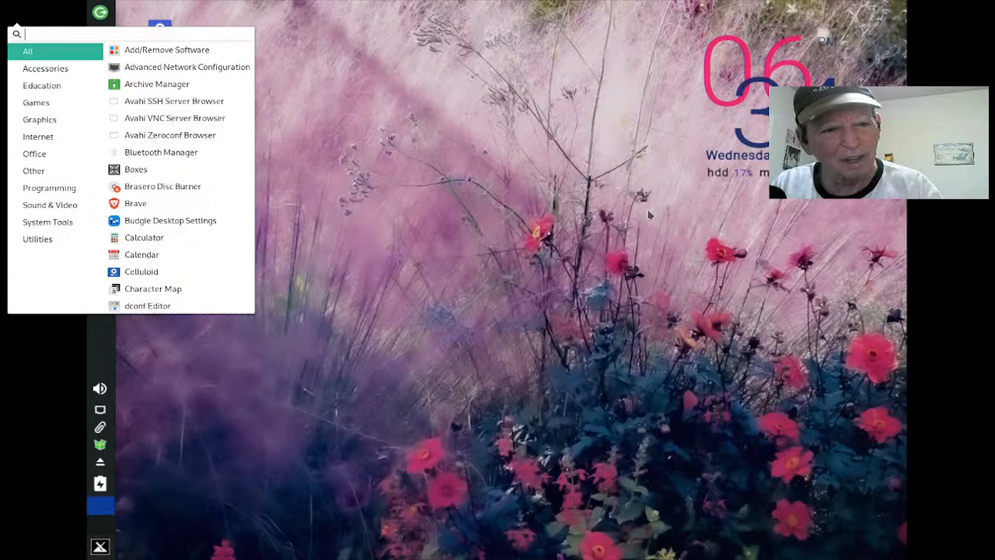
text(dis)
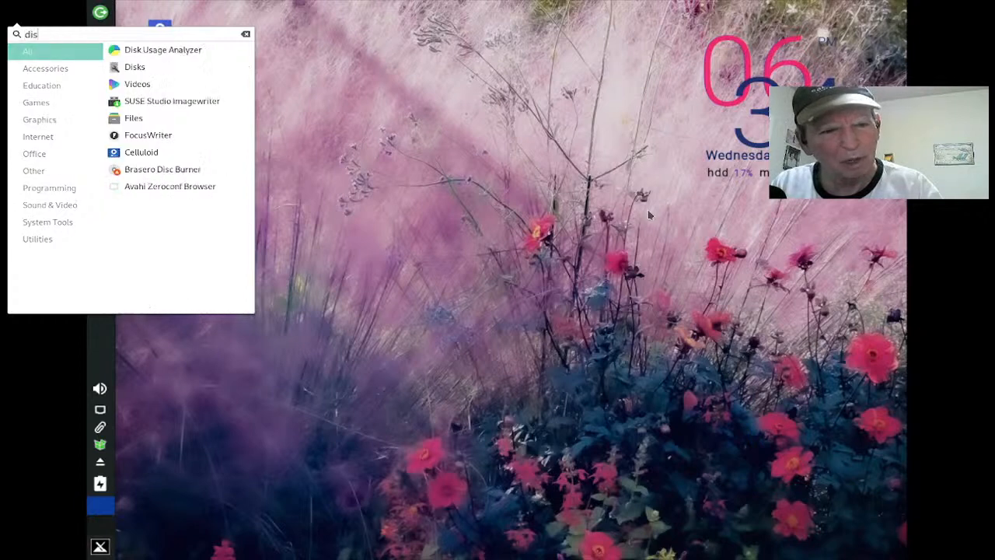
text(p)
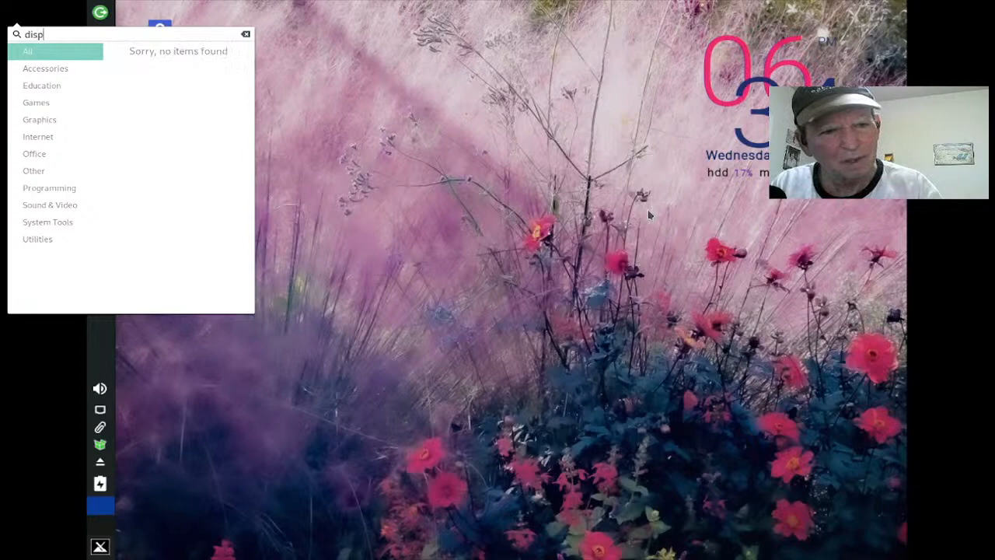
key(BackSpace)
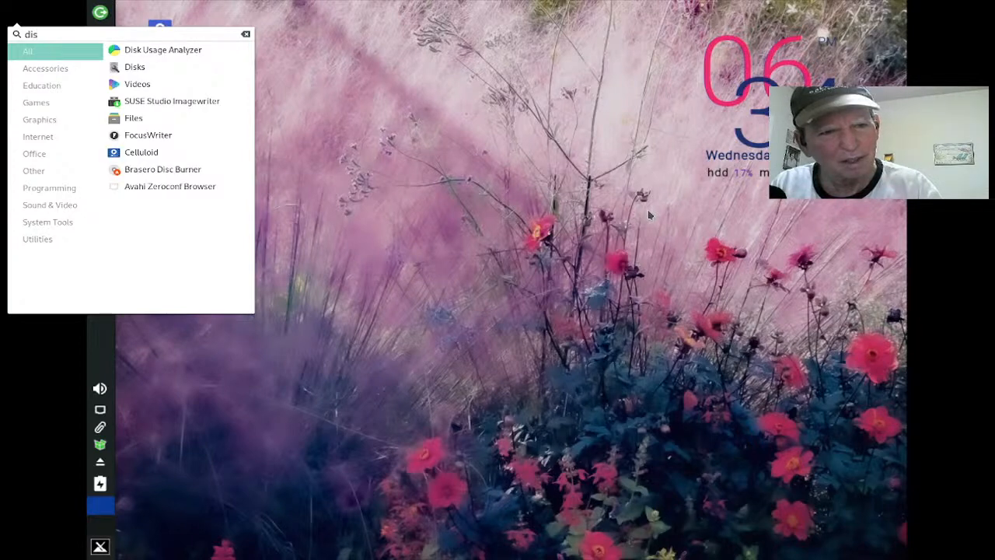
key(BackSpace)
key(BackSpace)
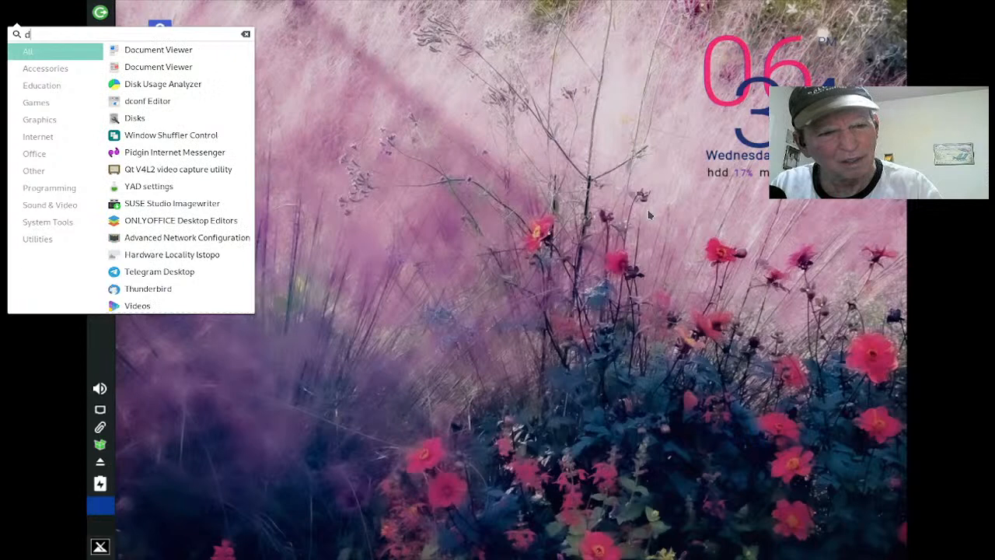
key(BackSpace)
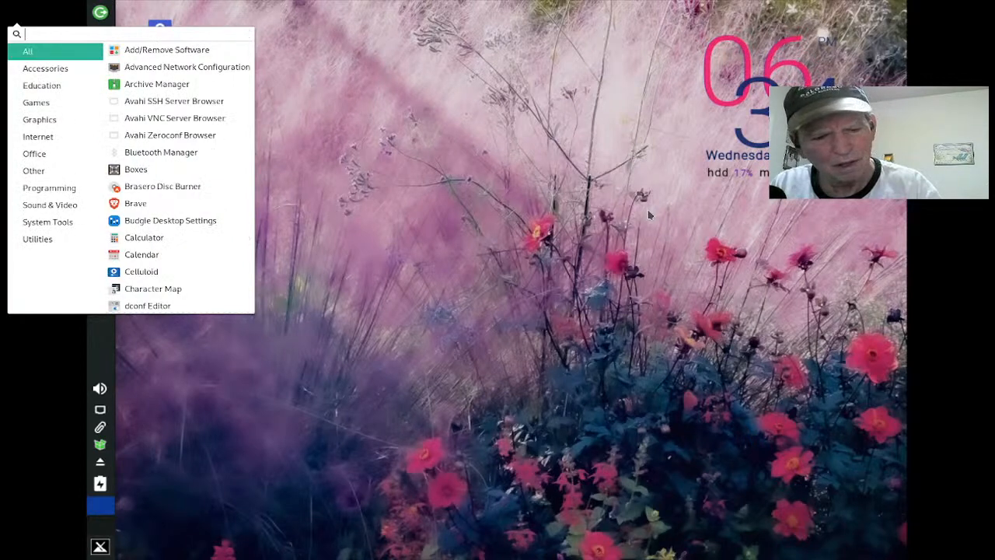
key(Escape)
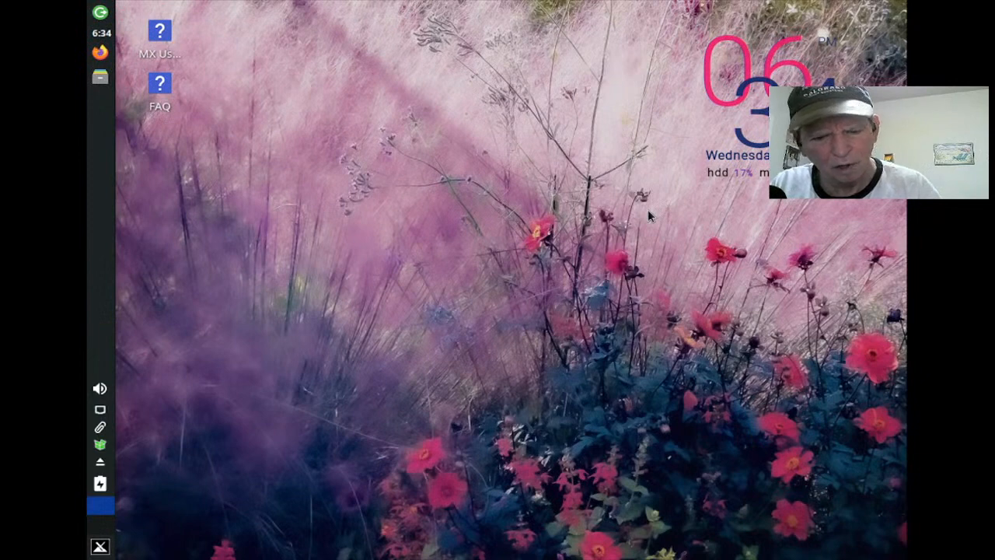
key(super)
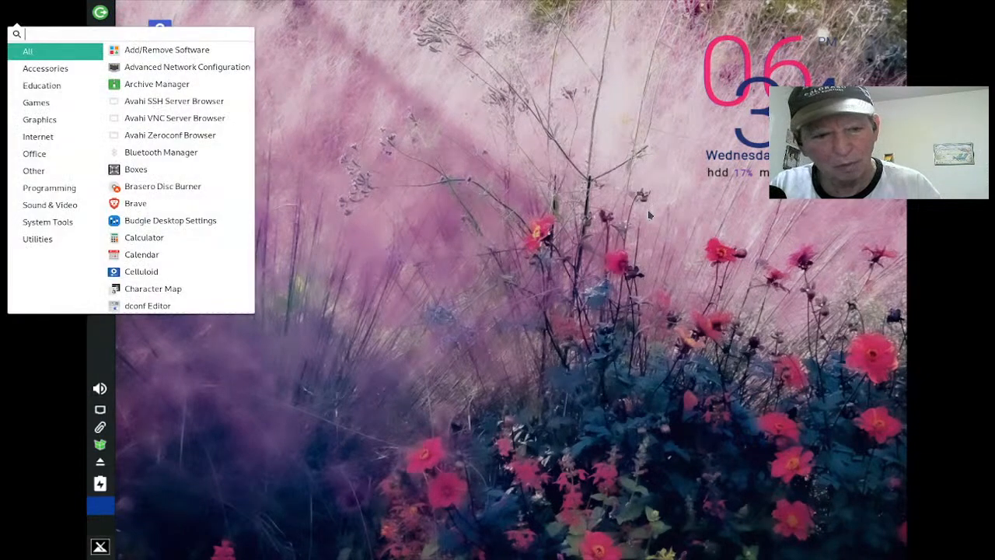
key(Escape)
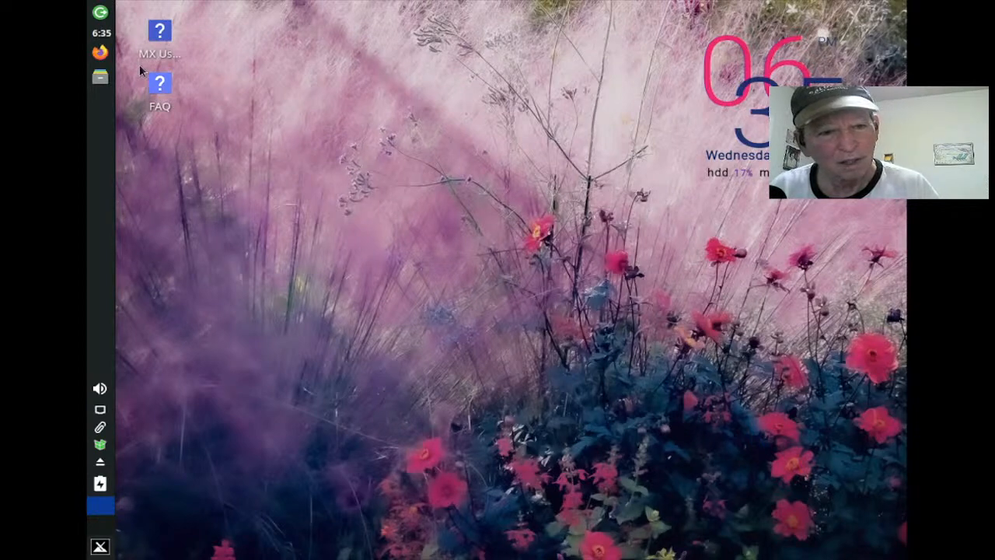
click(99, 14)
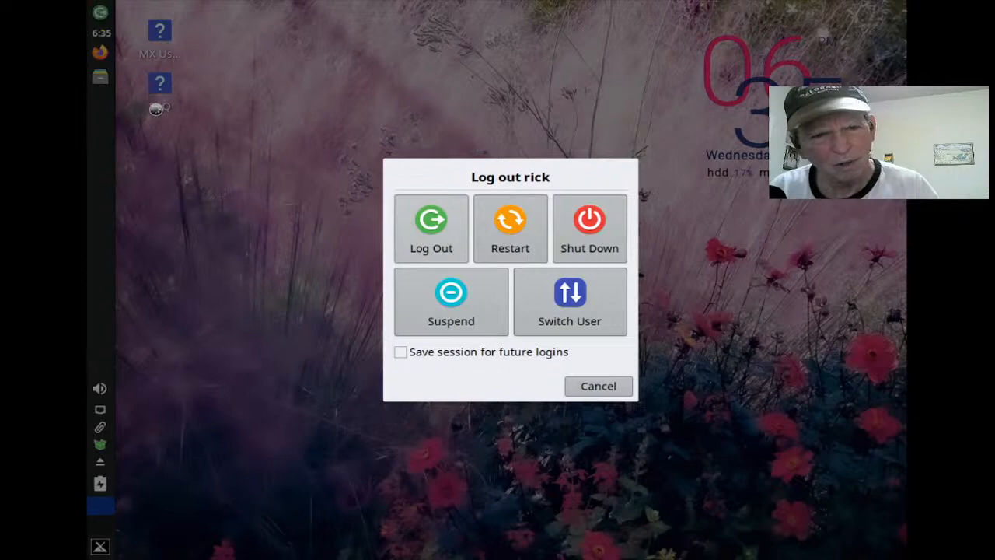
click(589, 389)
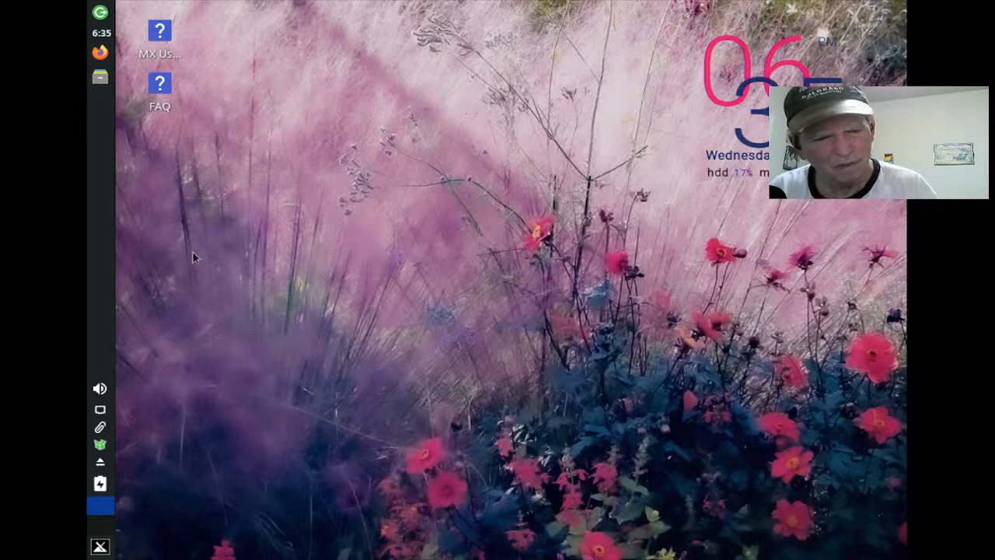
Step: Search the MX Linux application menu for "disp" and open the Display settings
click(100, 547)
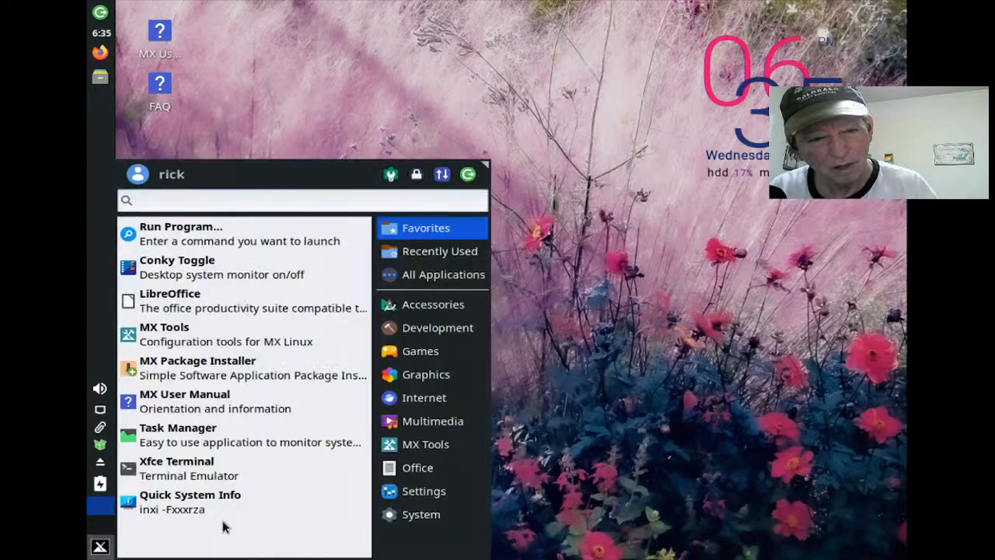
key(super)
key(super)
key(super)
key(super)
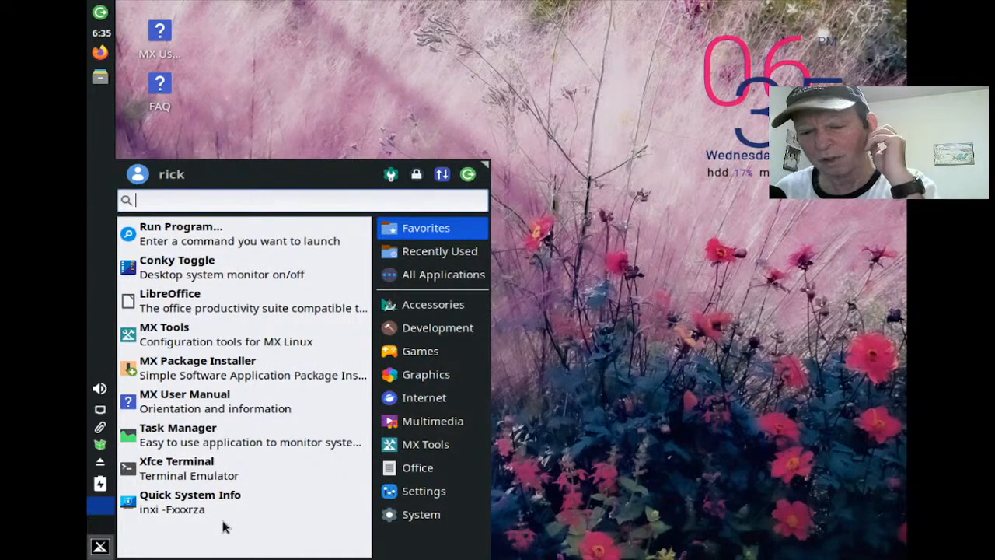
text(di)
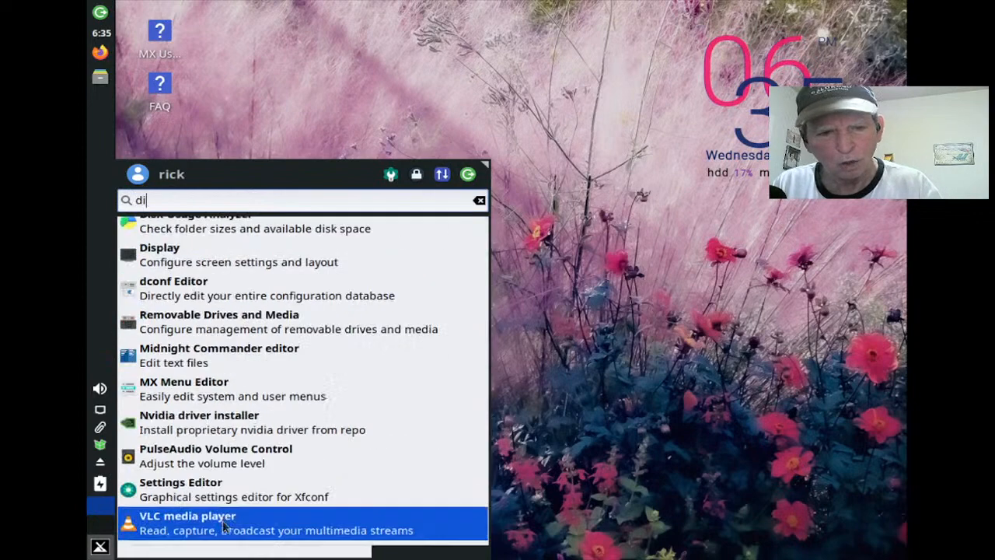
text(sp)
key(Return)
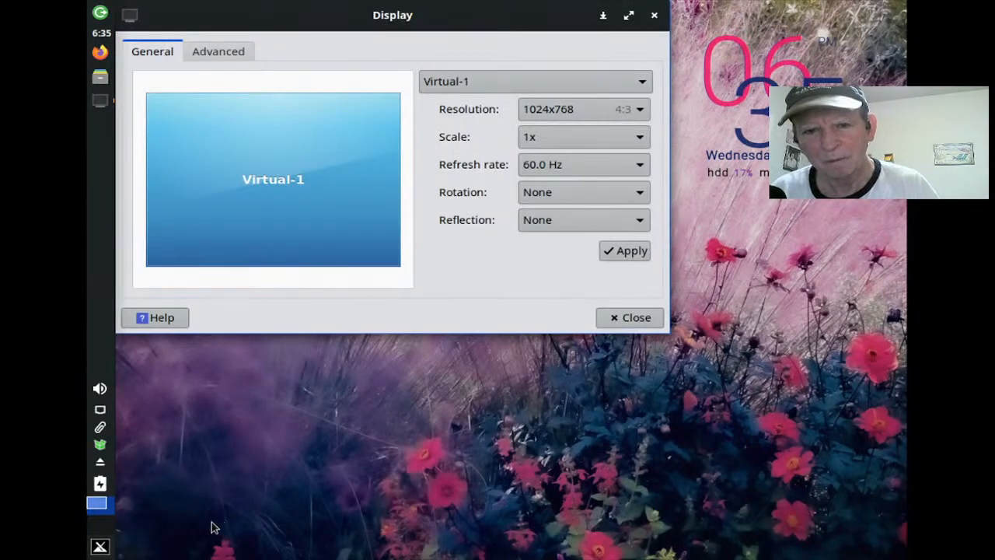
Step: Set the Virtual-1 display's resolution to 1680x1050, apply it and keep the new configuration
click(631, 111)
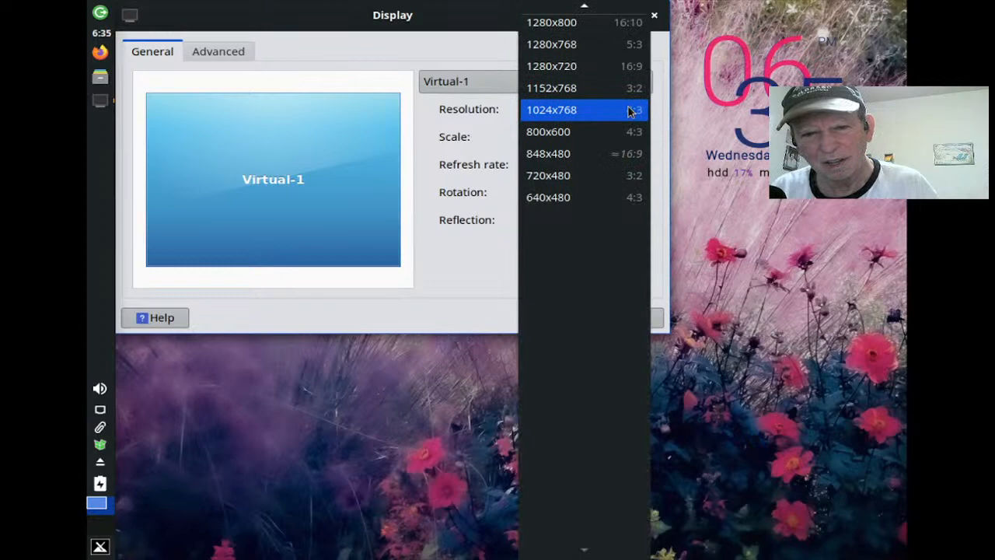
scroll(631, 109, up, 2)
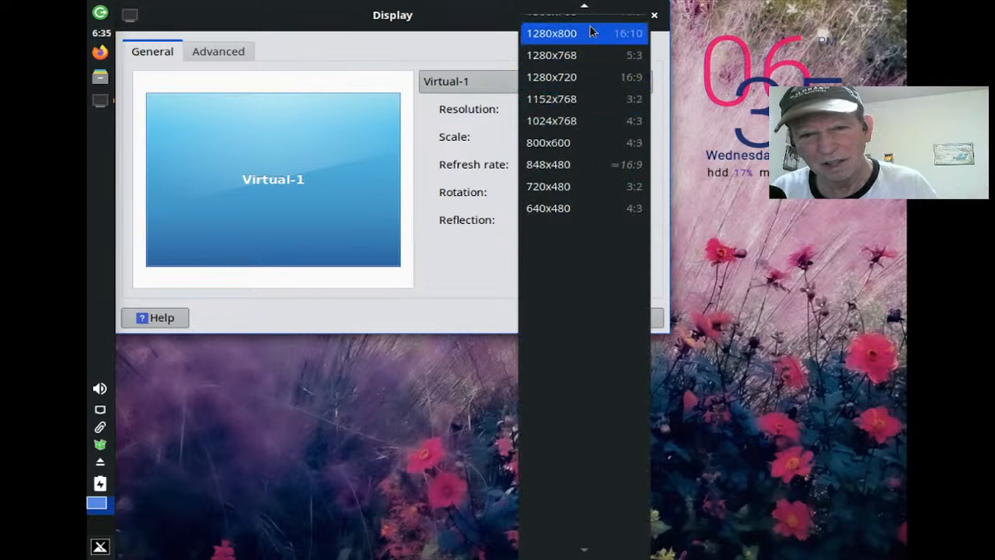
scroll(587, 17, up, 9)
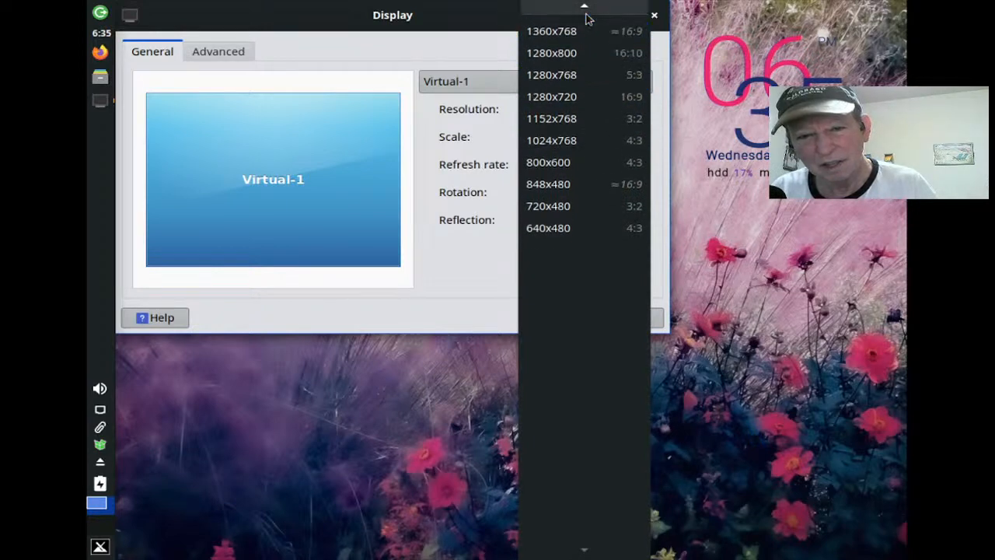
scroll(587, 17, up, 8)
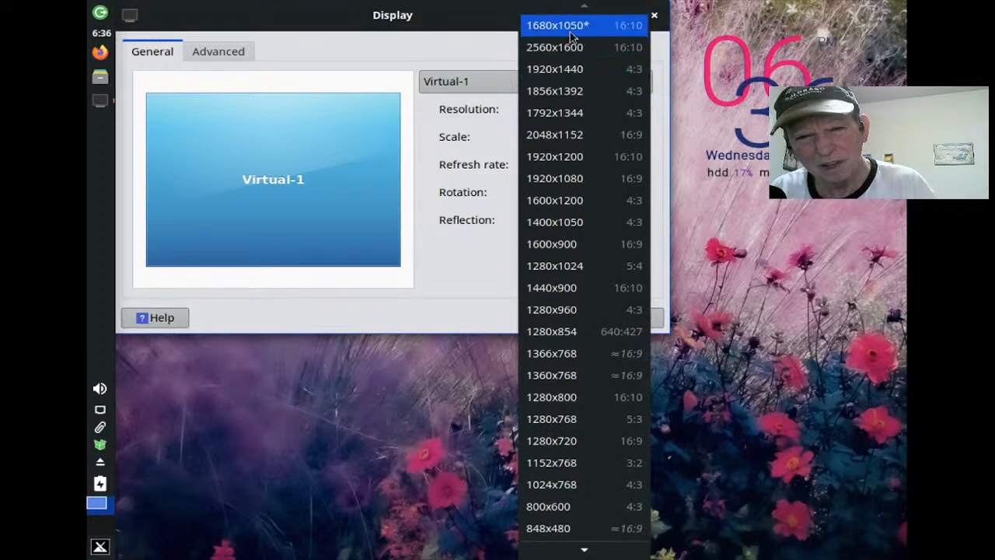
click(571, 31)
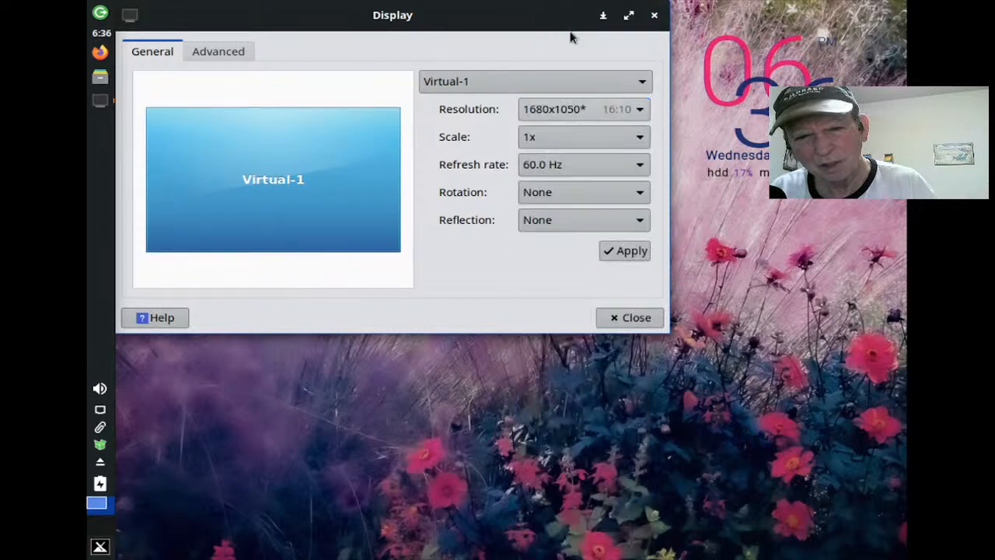
click(613, 258)
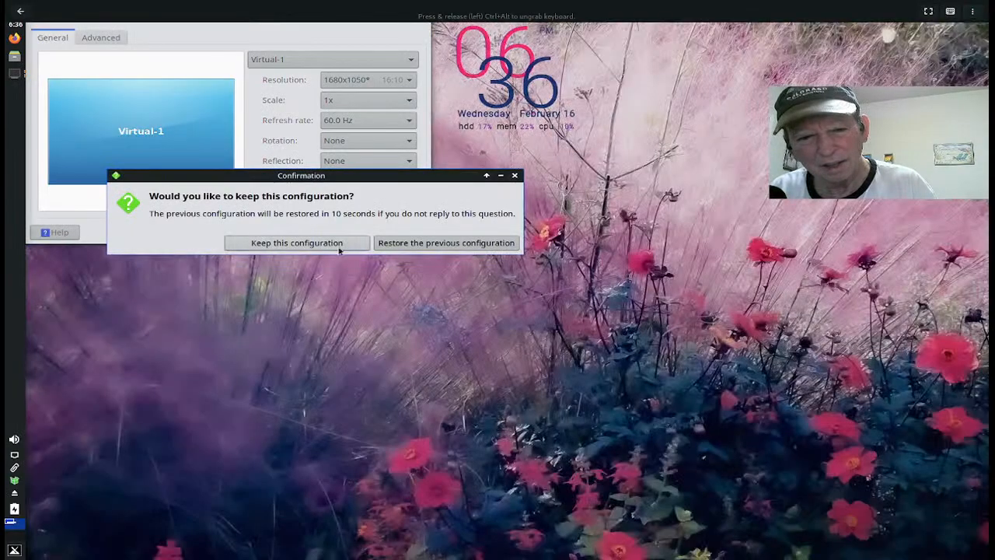
click(329, 245)
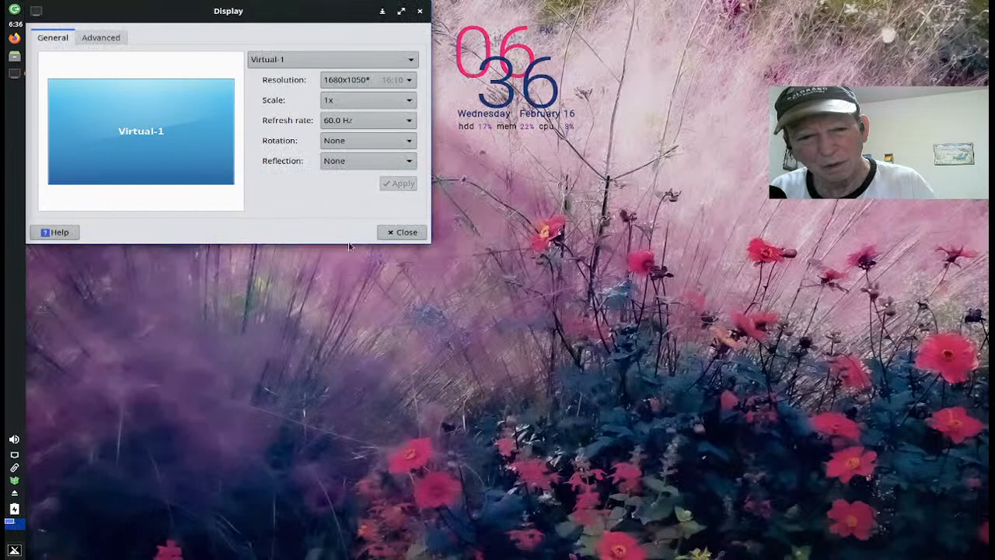
Step: Close the Display settings and open the Desktop settings on the wallpaper page
click(407, 233)
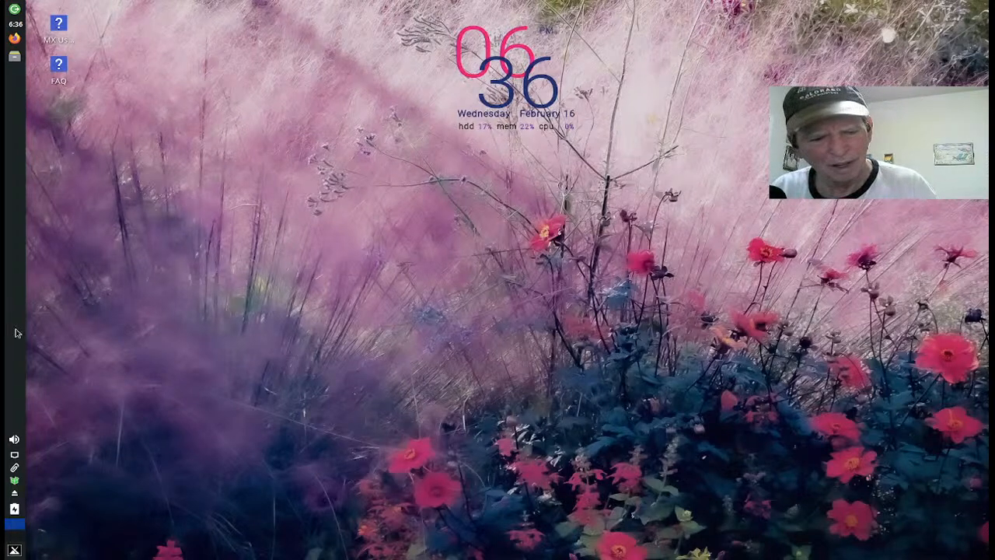
key(super)
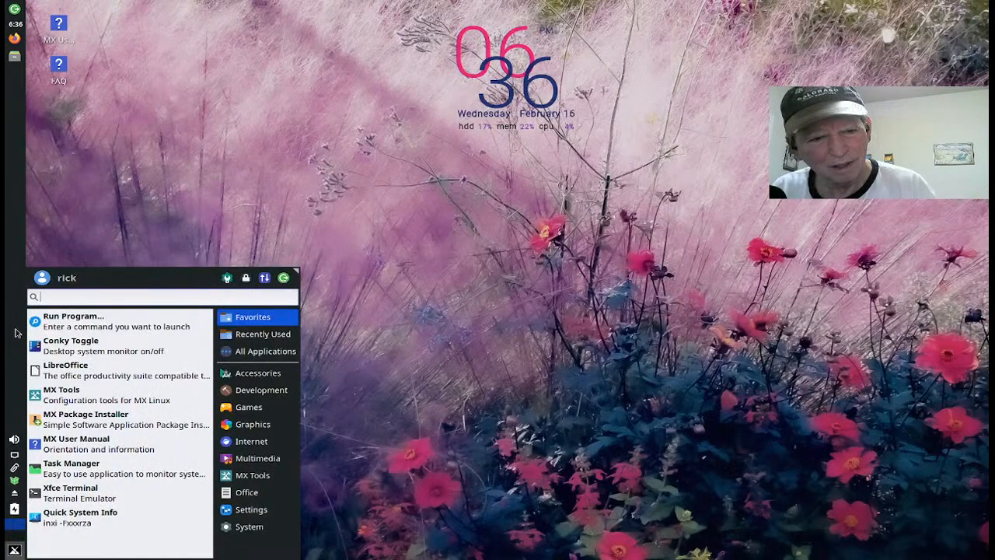
click(397, 292)
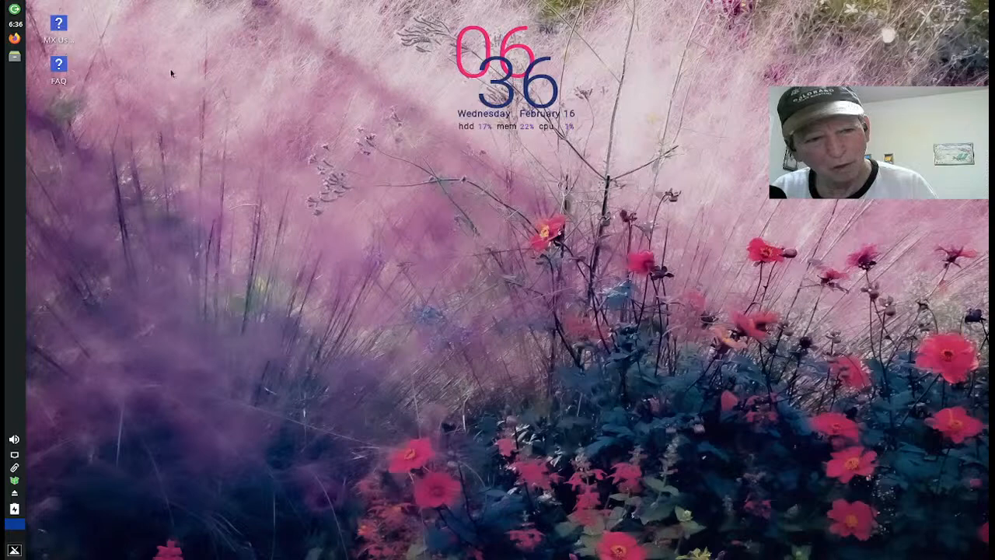
right_click(102, 72)
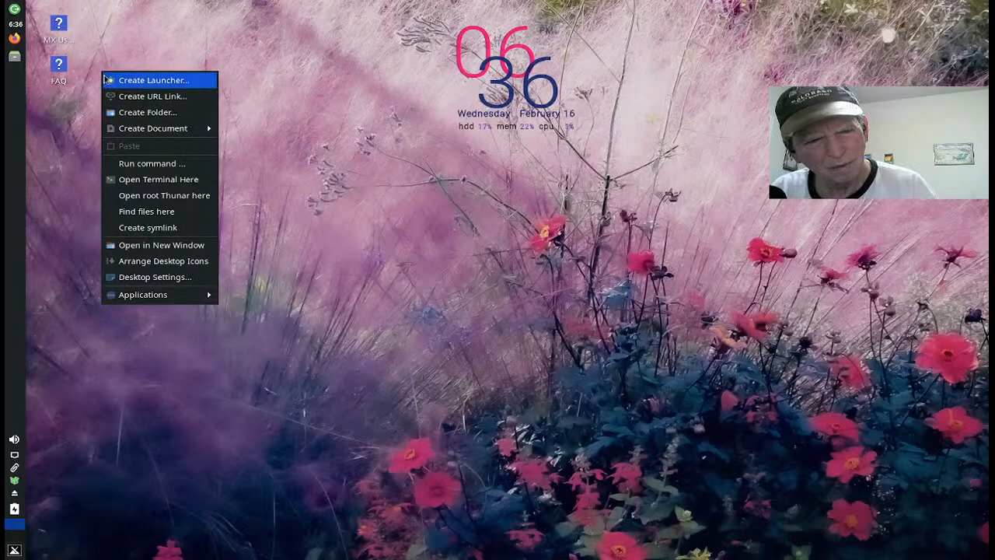
mouse_move(129, 129)
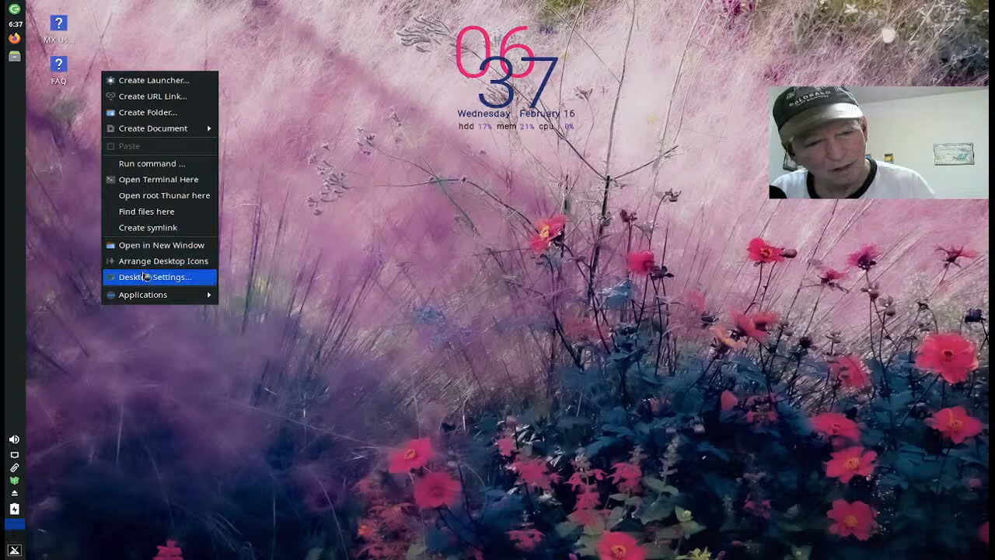
click(143, 276)
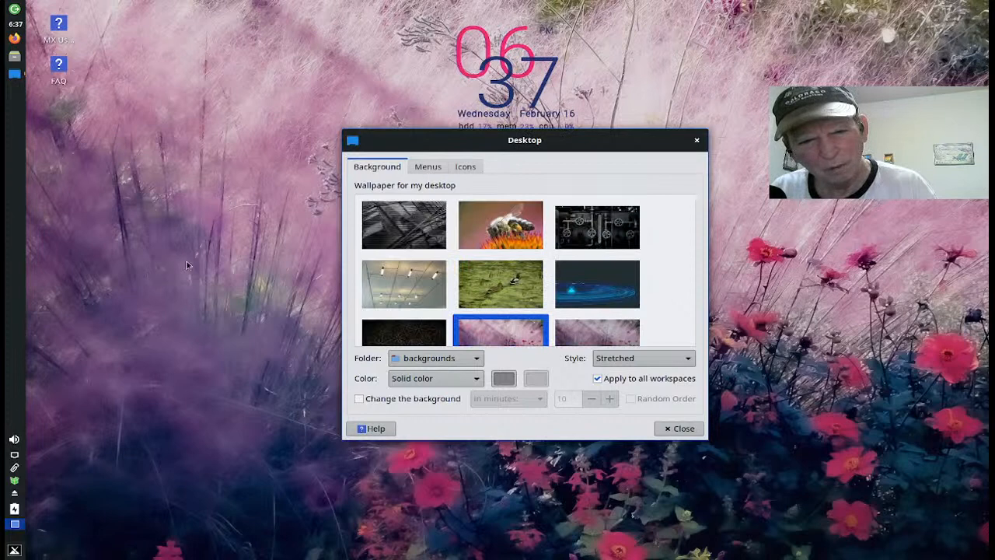
Step: Try the bee, valves, Angles2.jpg, ceiling lights, ducks and blue MX rings wallpapers, moving the dialog aside to see them
click(467, 234)
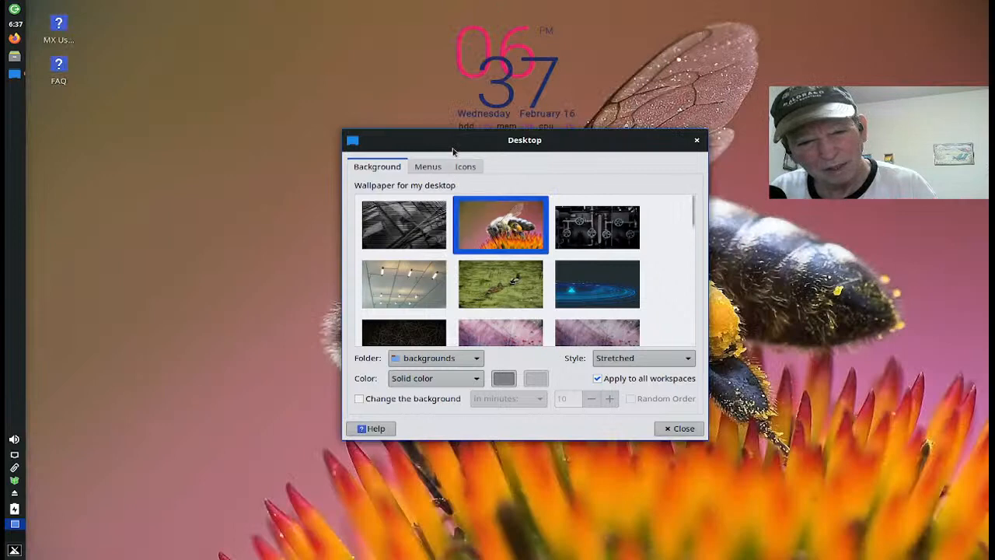
drag(454, 150, 140, 237)
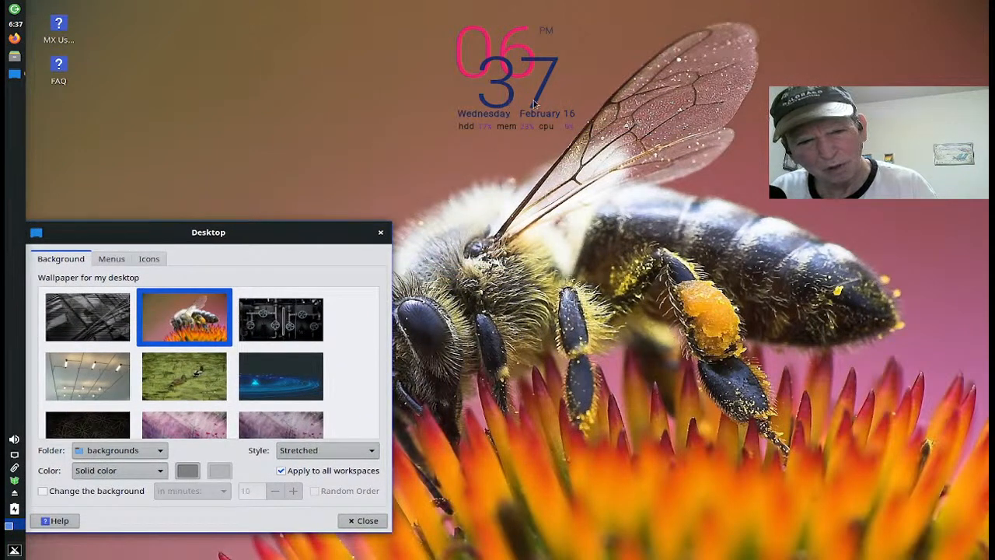
click(299, 315)
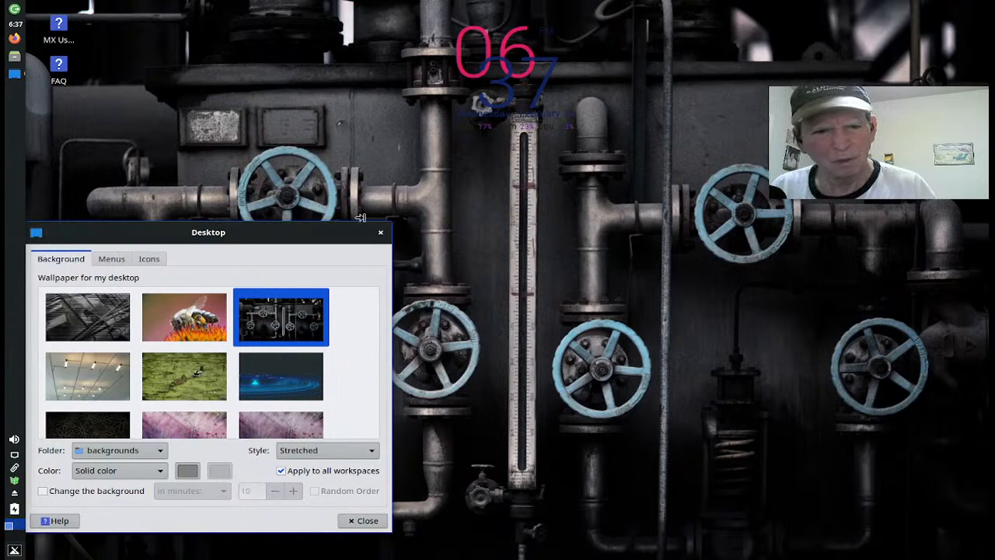
click(100, 303)
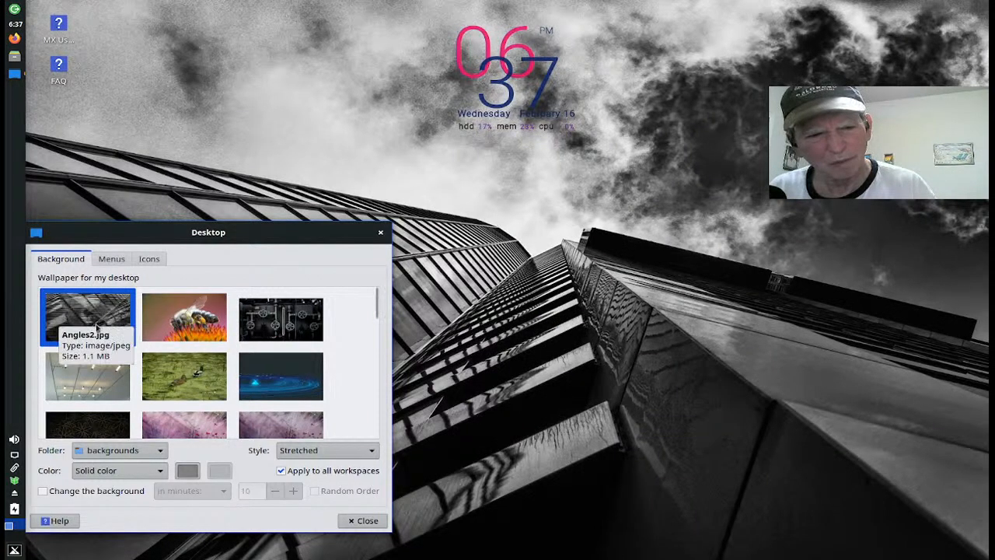
click(107, 381)
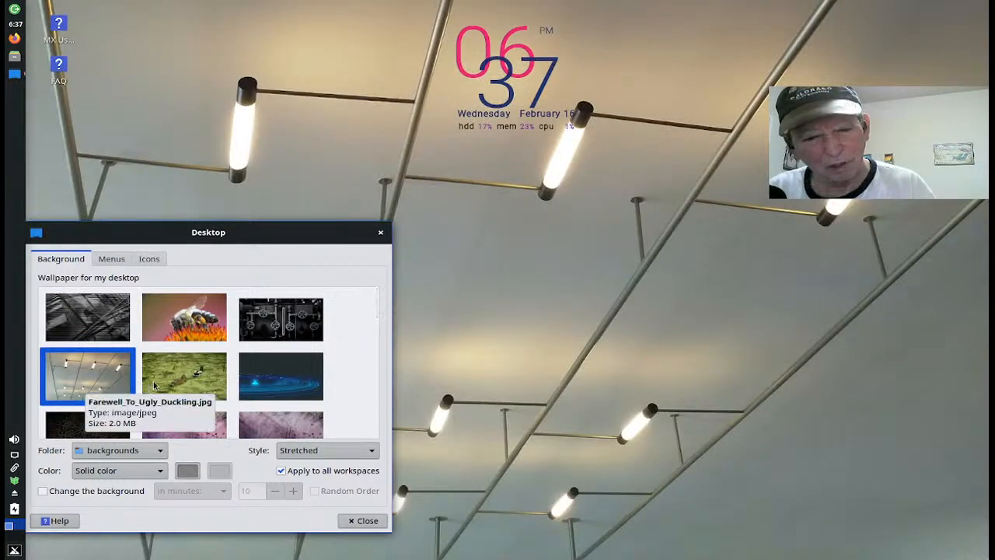
click(154, 386)
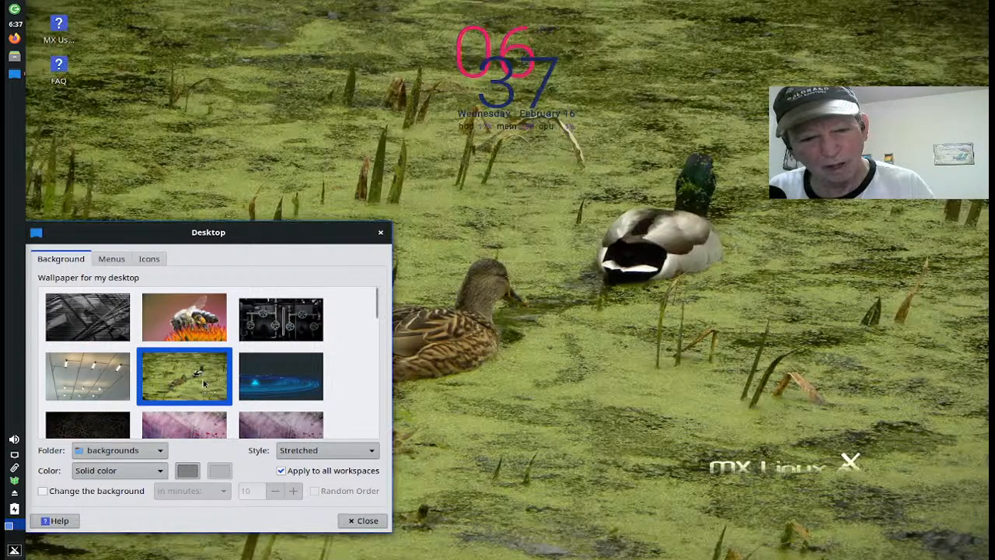
click(251, 381)
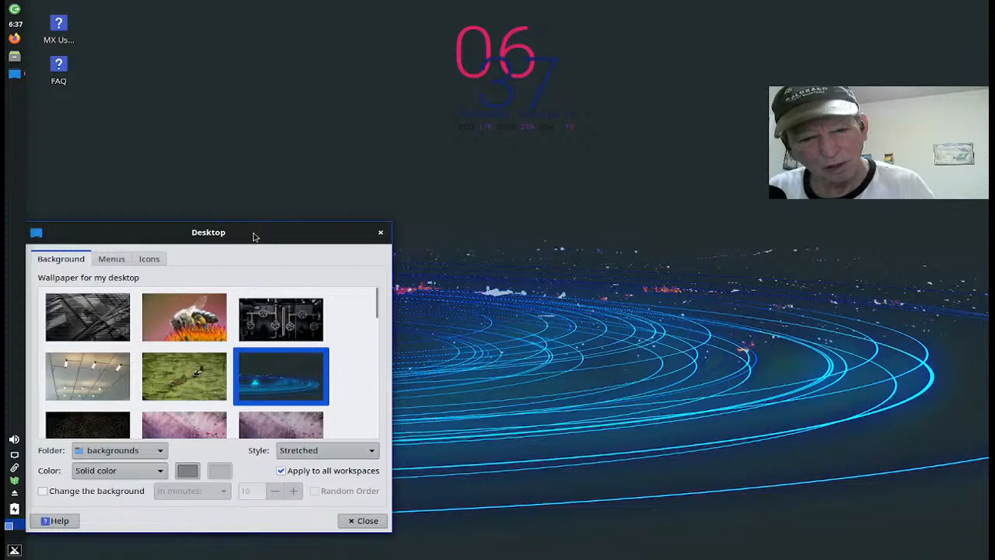
drag(253, 236, 455, 238)
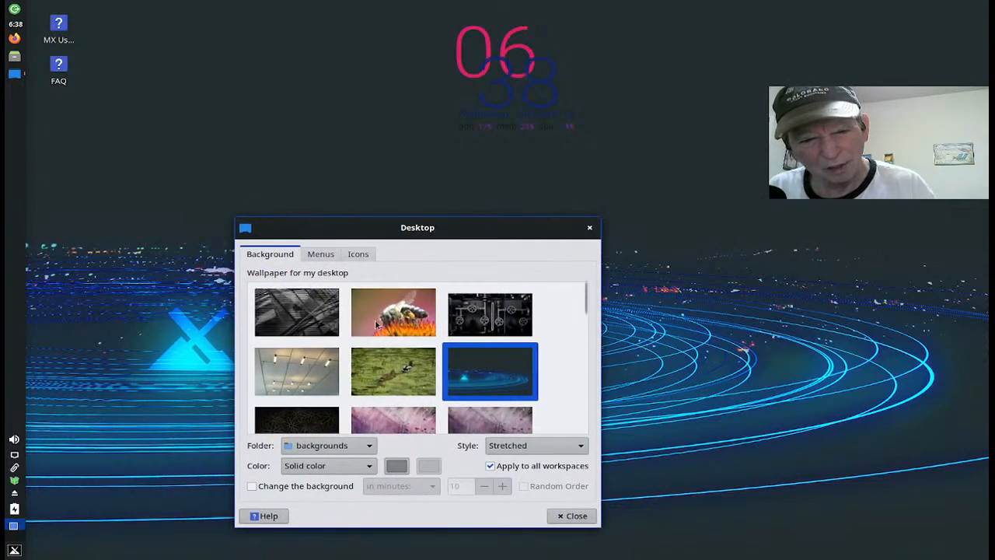
Step: Try both pink flower wallpapers, the dark floral pattern, the splashing water, the water lilies and the teal lattice building
scroll(376, 325, down, 2)
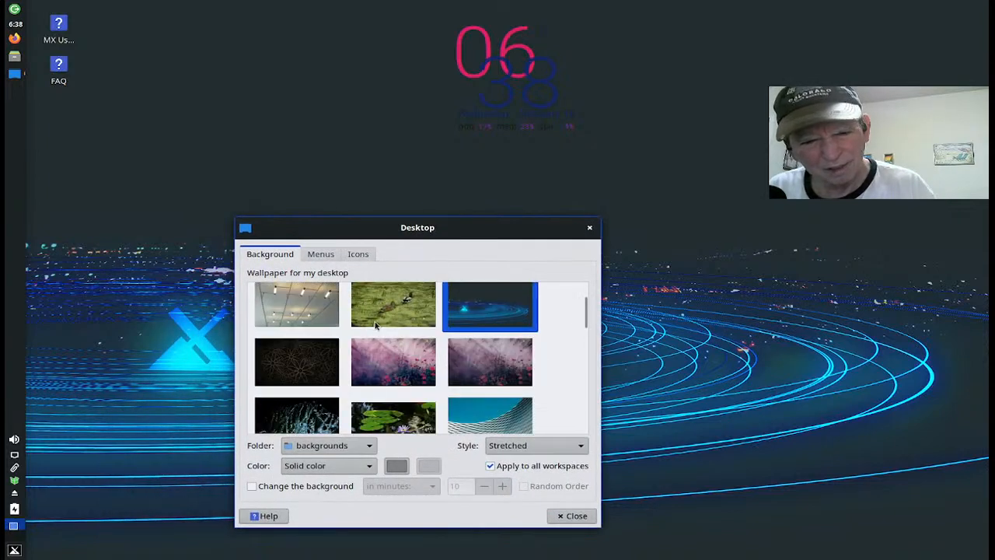
scroll(375, 325, down, 1)
click(388, 312)
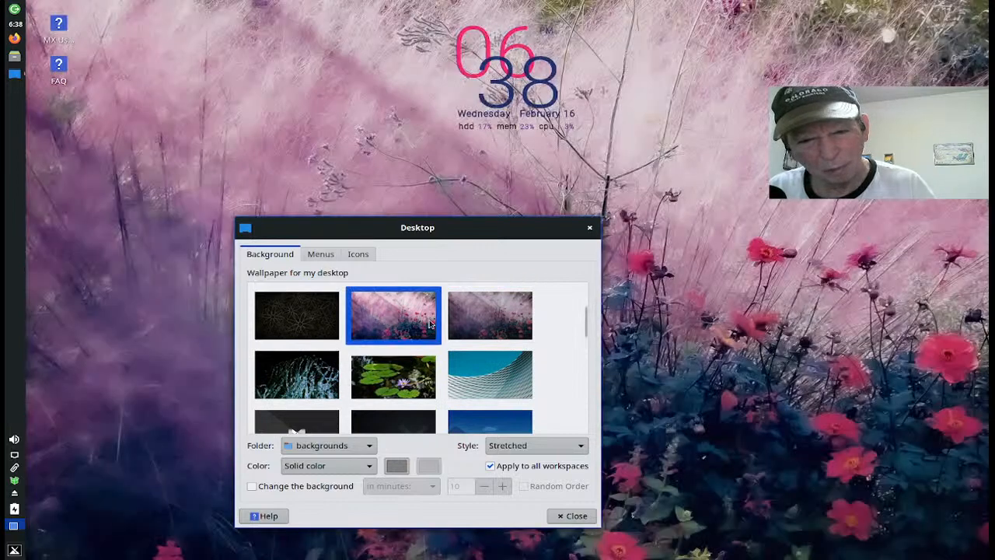
click(465, 323)
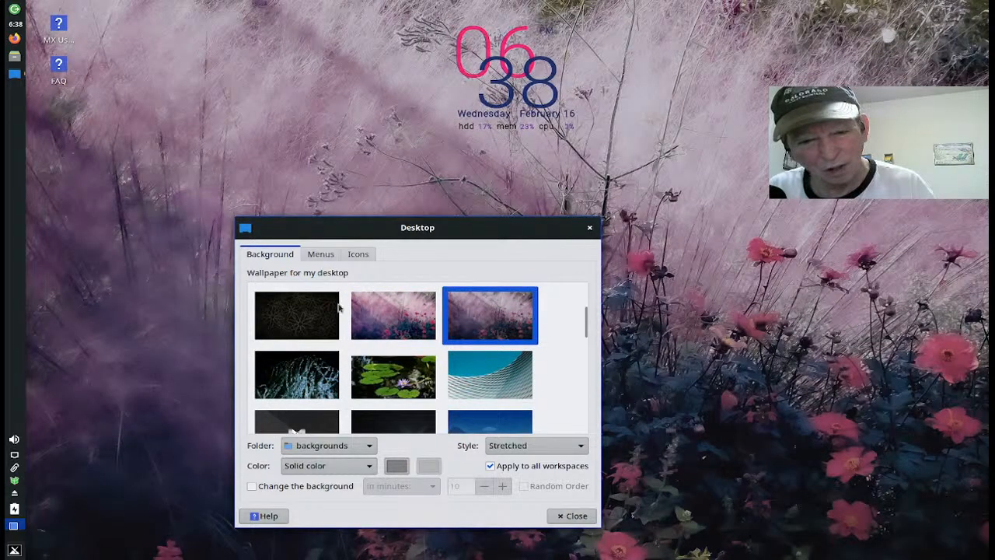
click(314, 303)
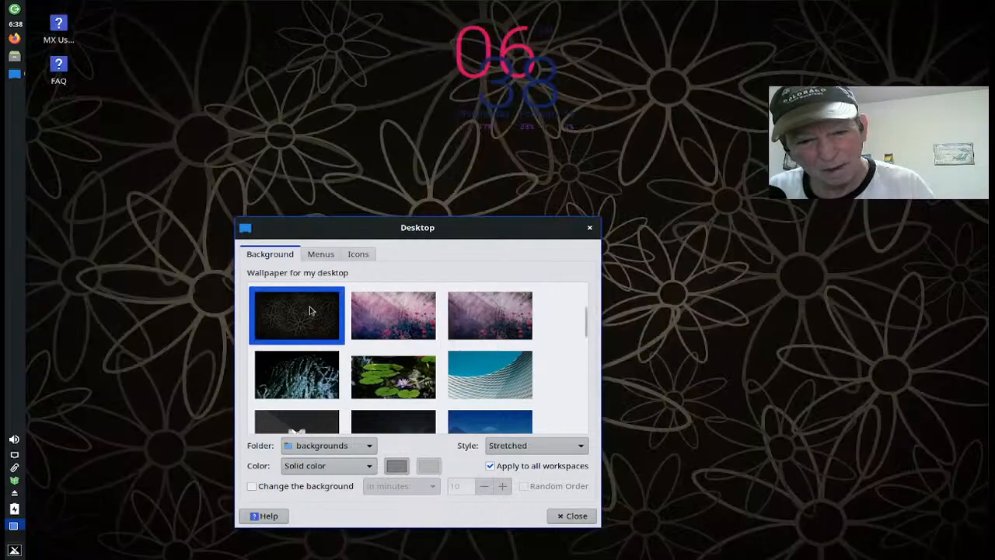
click(303, 371)
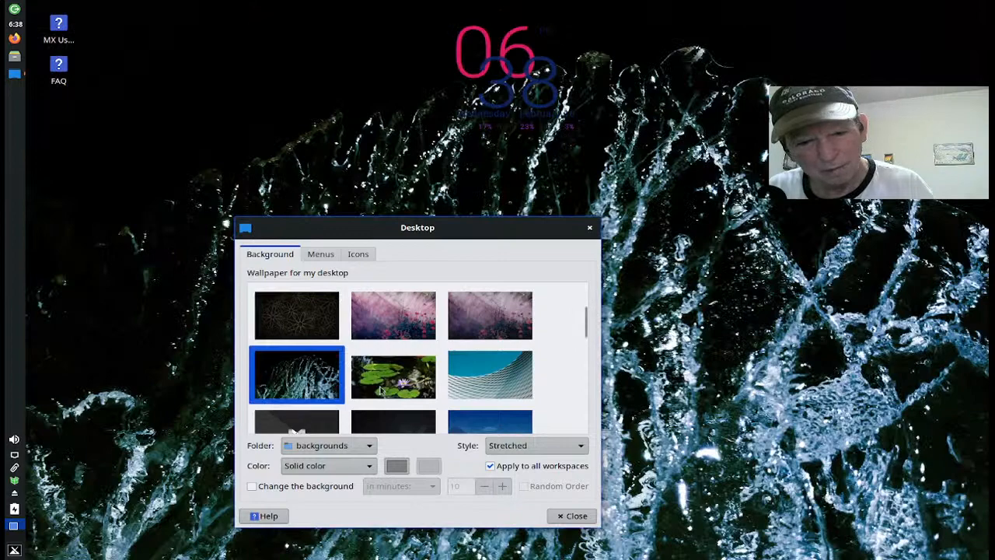
click(373, 391)
click(484, 386)
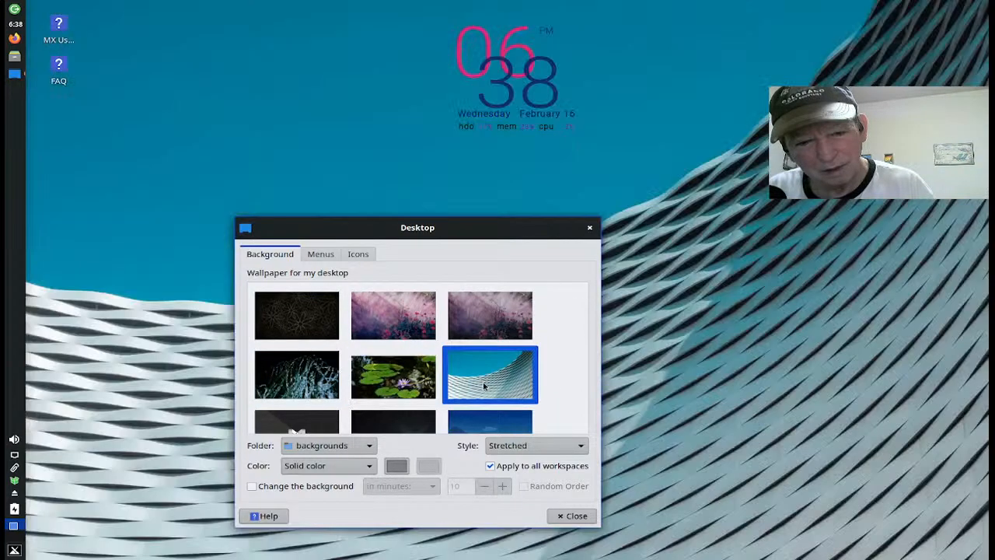
Step: Try the blue mountain lake wallpaper with the MX logo and move the dialog aside to see the whole image
scroll(483, 386, down, 1)
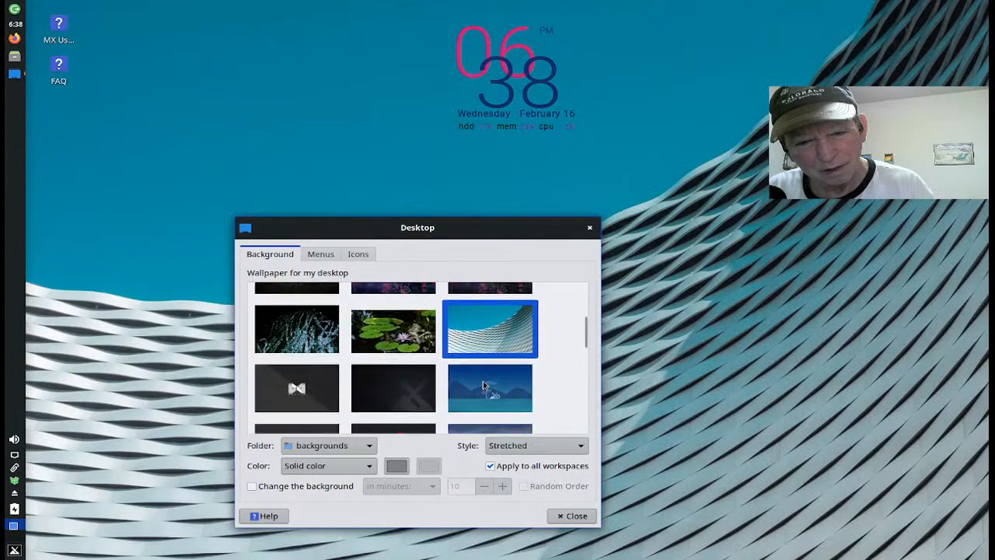
click(484, 386)
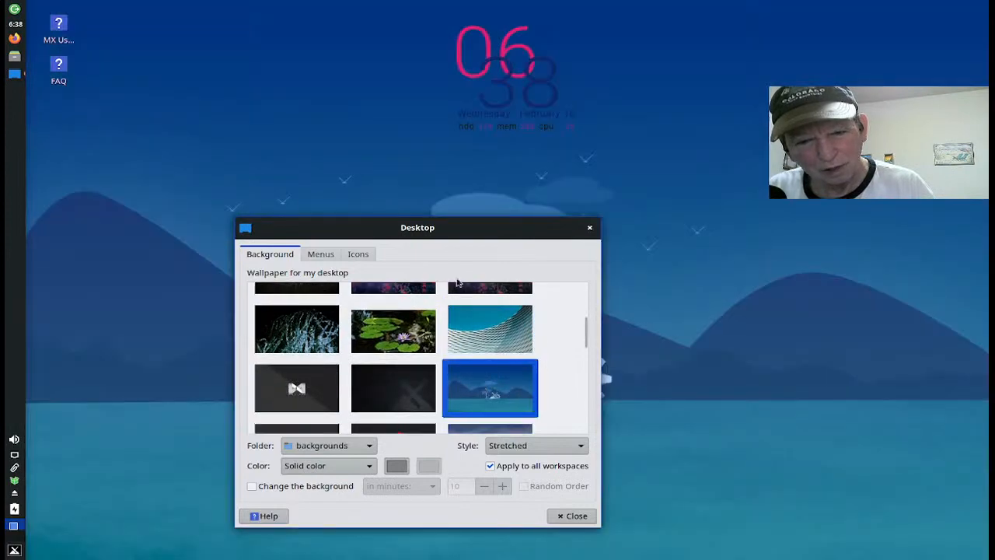
drag(465, 232, 233, 272)
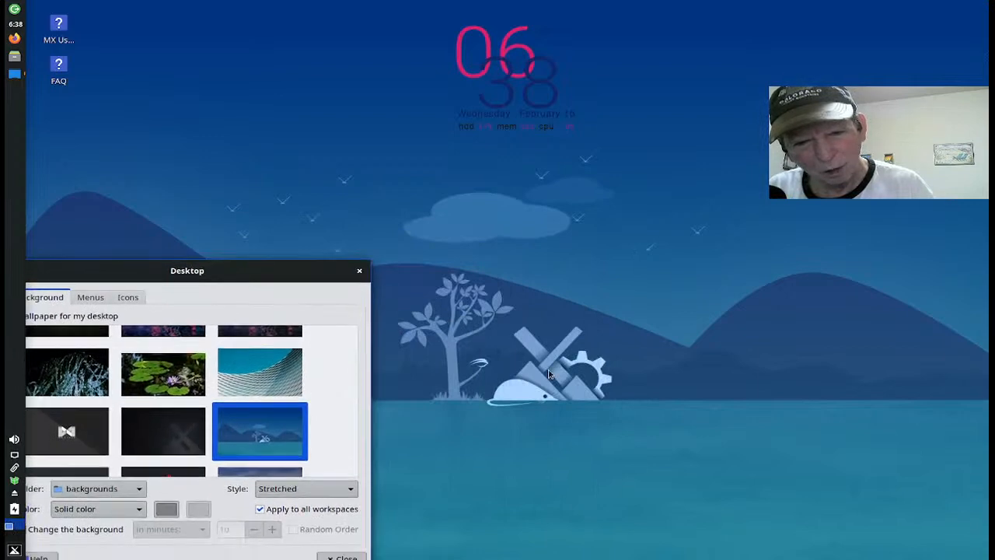
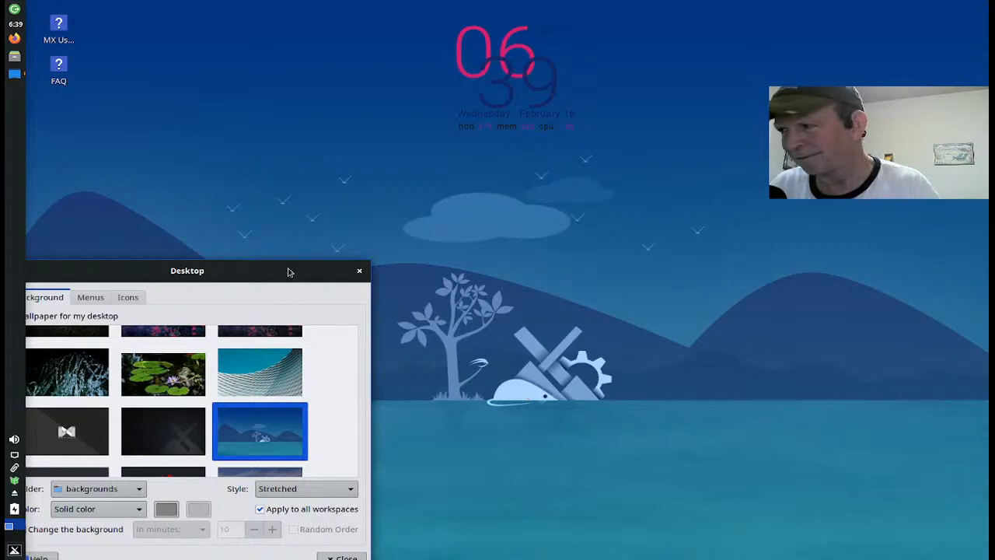
Step: Try the yellow field wallpaper and MX_Tangram.png, moving the dialog aside to see the whole tangram image
drag(288, 271, 490, 234)
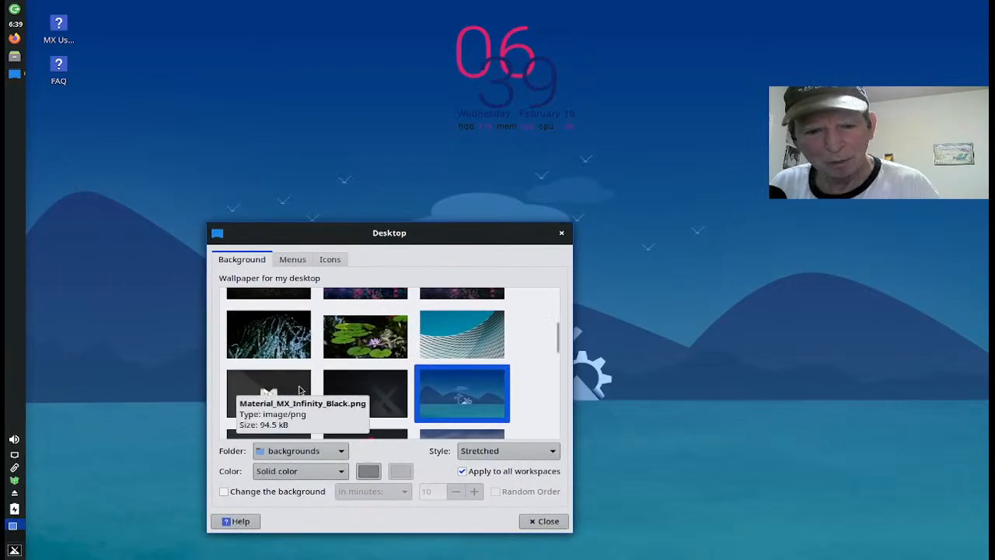
scroll(299, 389, down, 1)
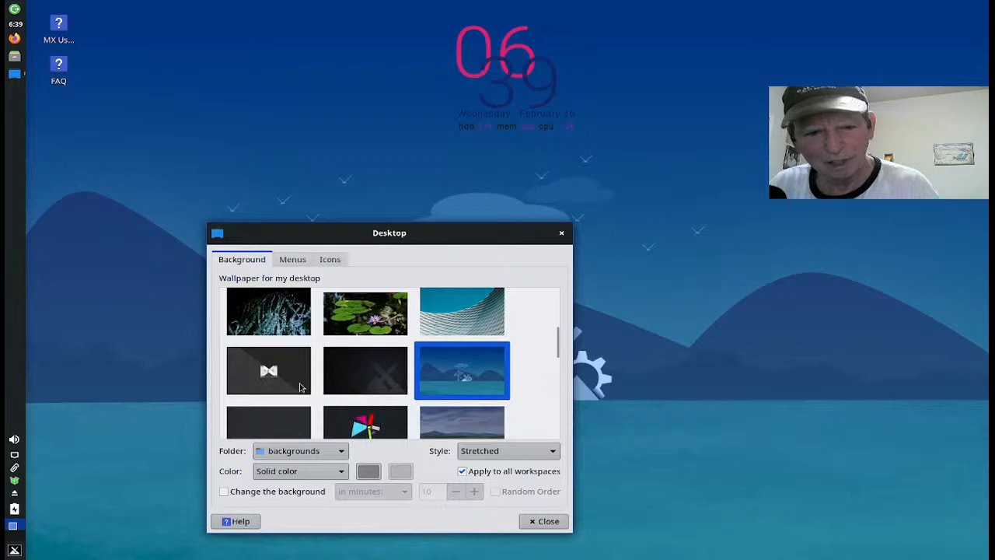
scroll(301, 386, down, 1)
scroll(300, 387, down, 1)
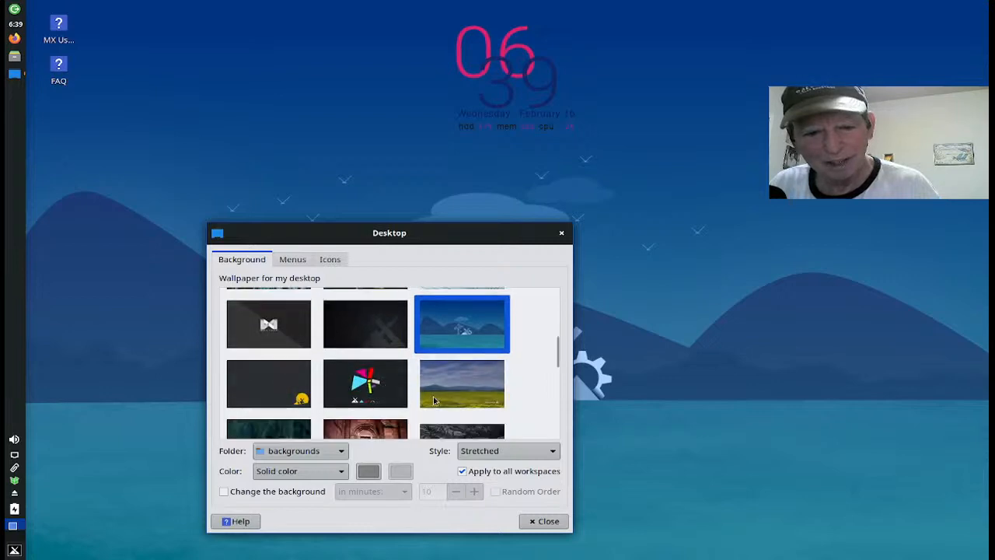
click(434, 400)
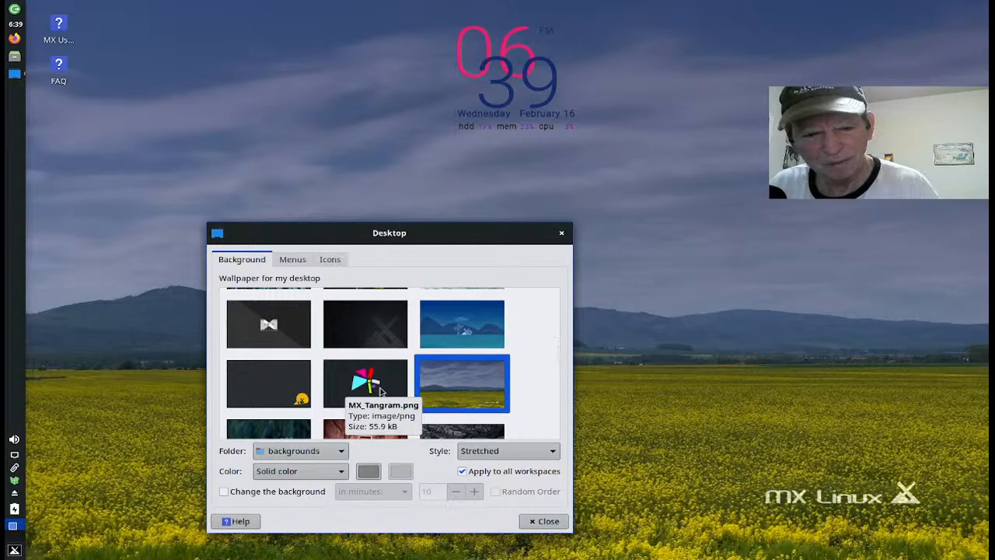
click(381, 391)
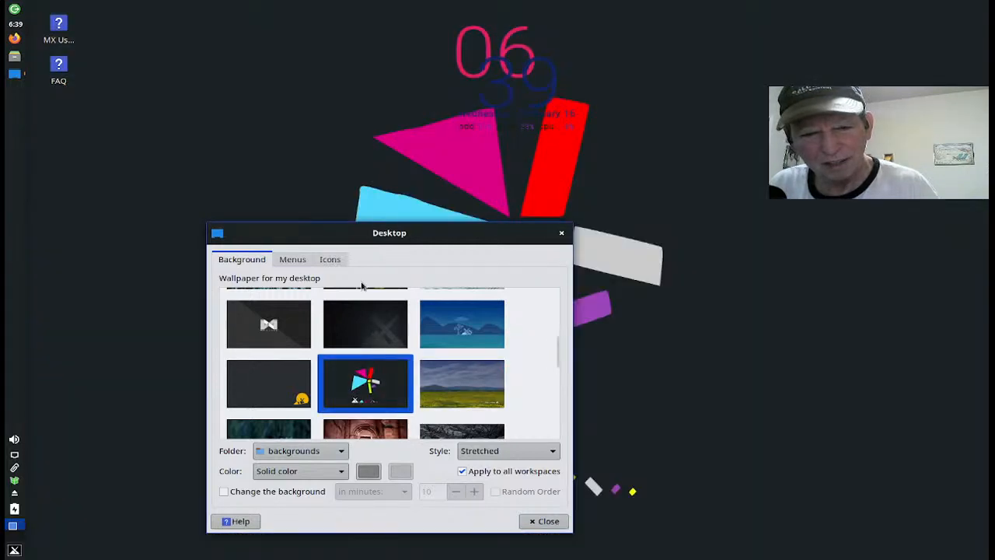
drag(350, 231, 105, 361)
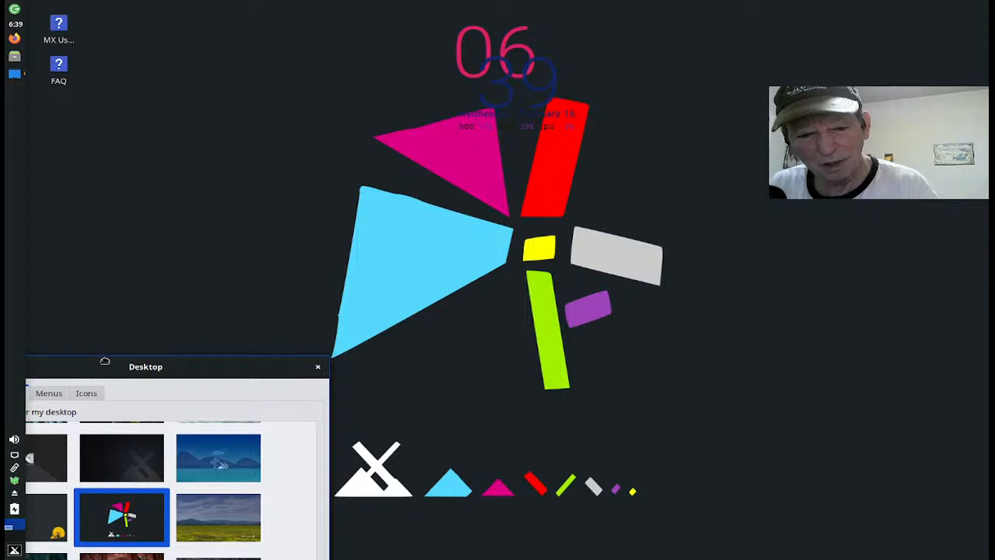
drag(105, 361, 455, 254)
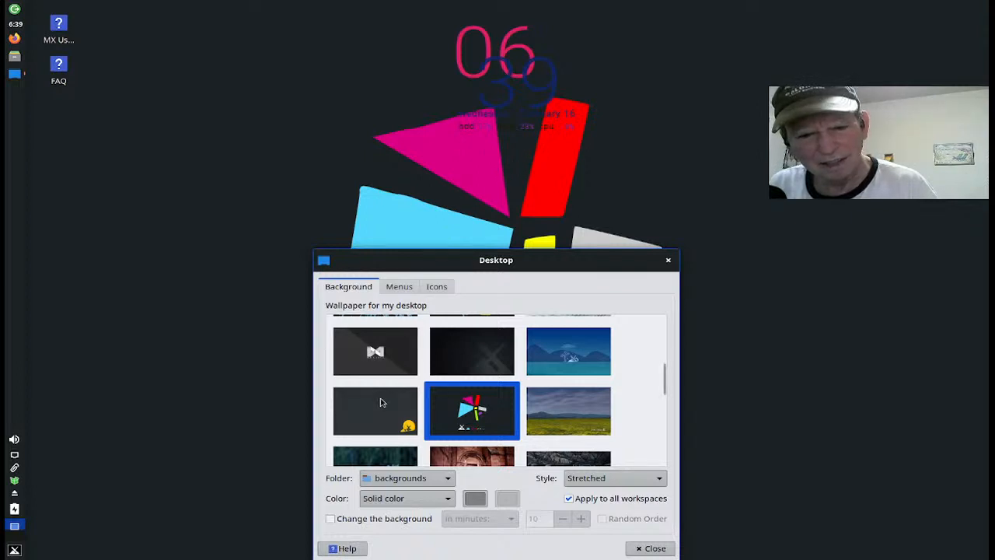
Step: Try the Reflection.jpg water lily wallpaper and the red stone church doorway wallpaper
scroll(381, 402, down, 1)
scroll(381, 403, down, 1)
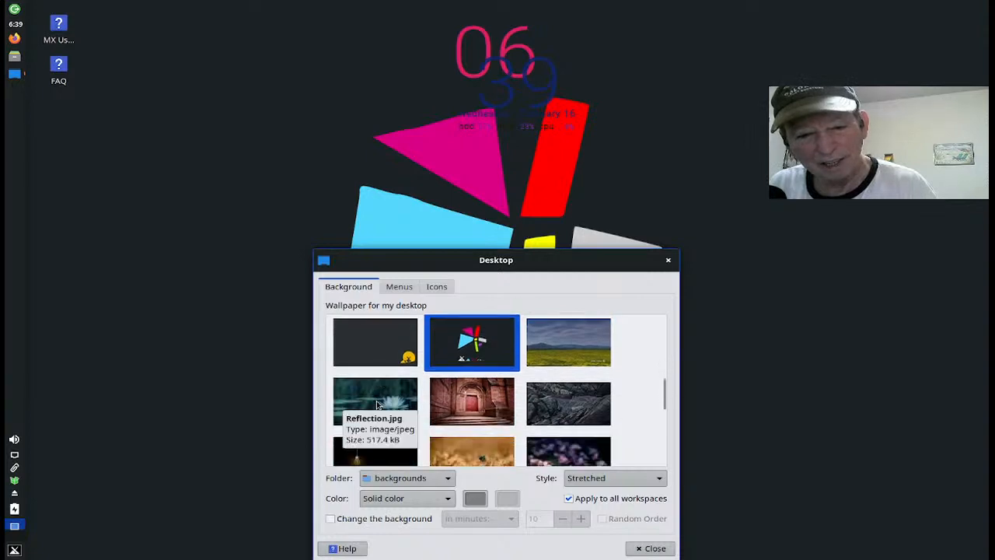
click(377, 404)
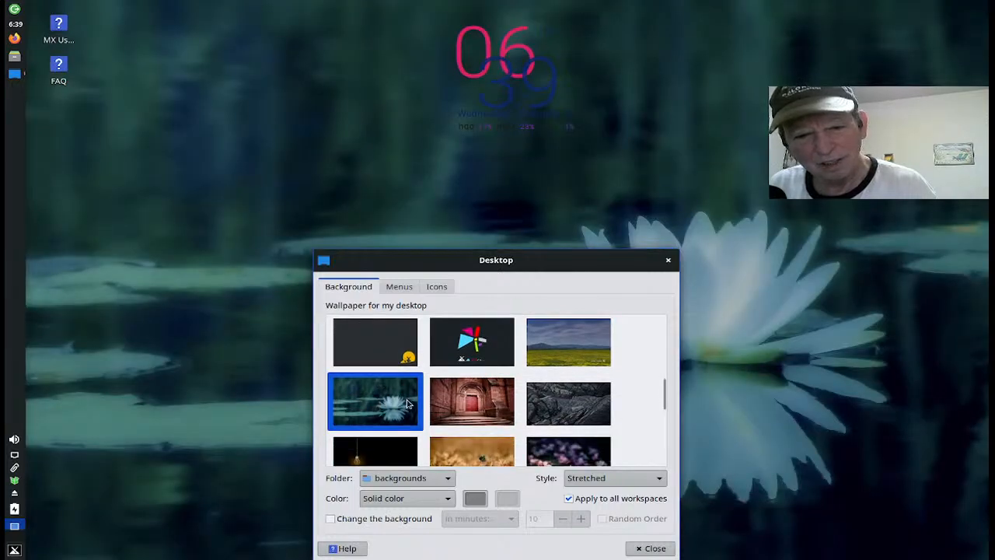
click(456, 403)
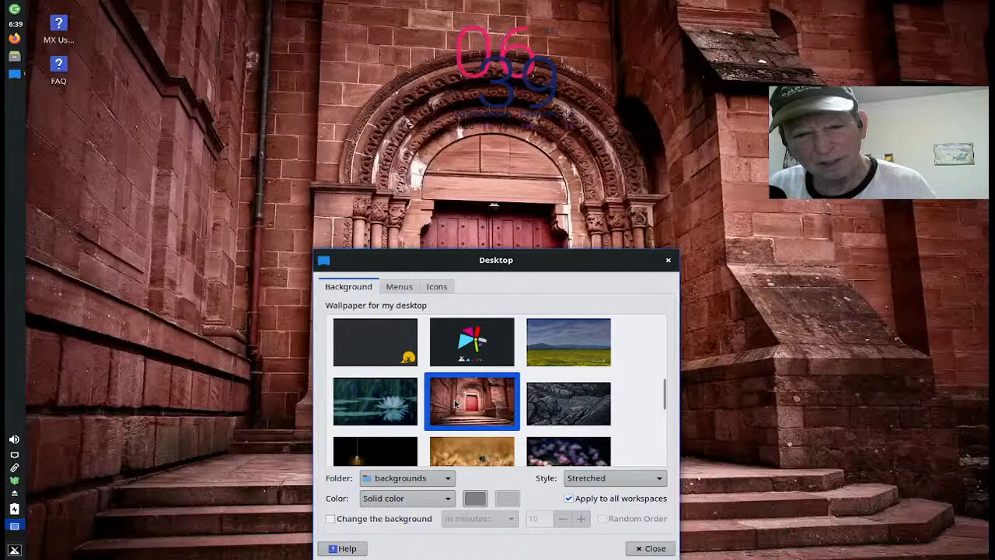
Step: Try the dolphin, sunset tree and yellow flower wallpapers, moving the dialog aside to see the whole flower image
scroll(457, 402, down, 2)
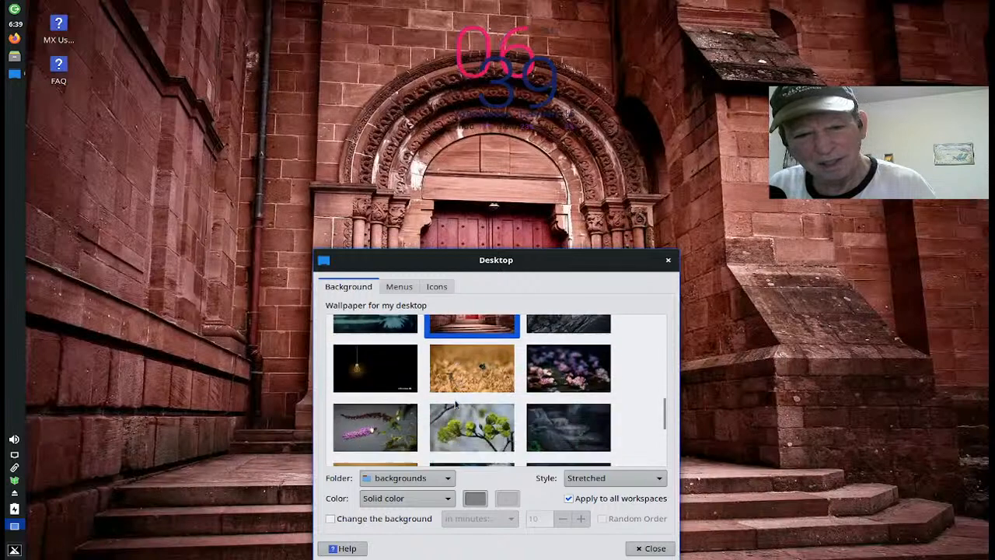
scroll(457, 403, down, 2)
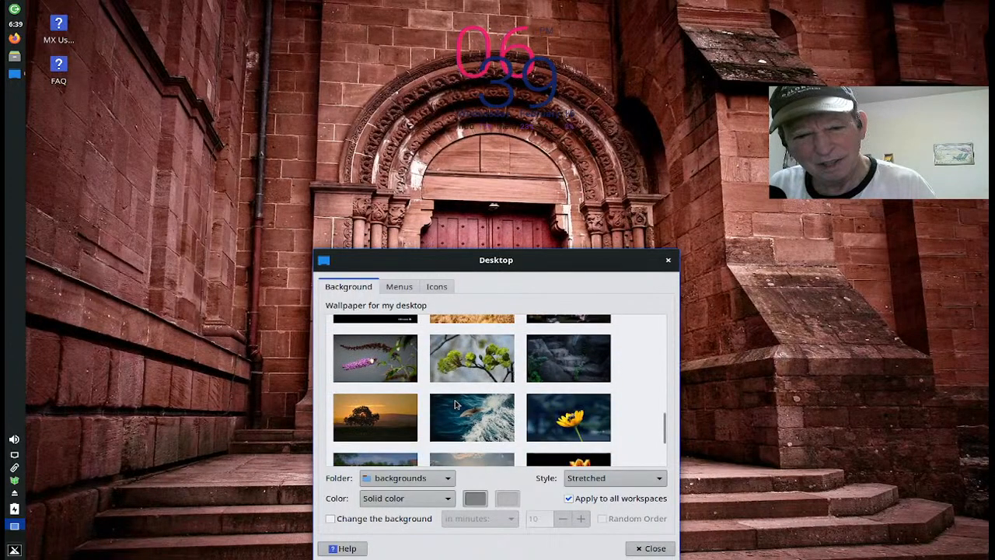
click(456, 403)
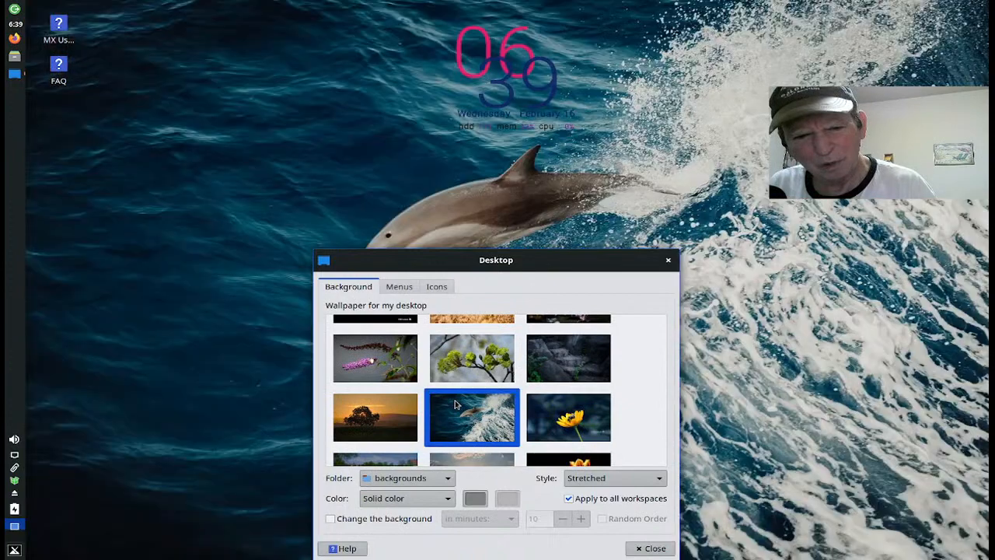
click(398, 407)
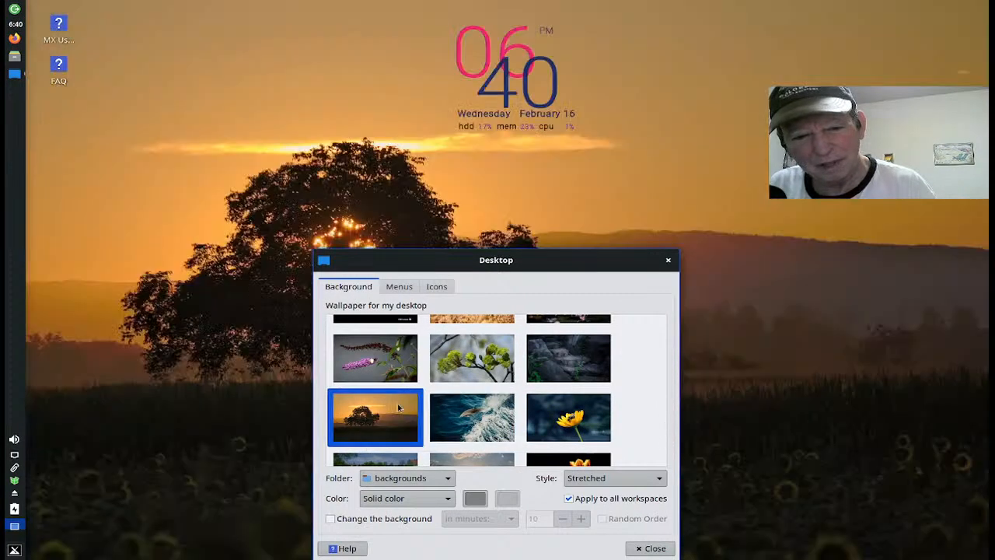
click(548, 424)
drag(460, 262, 173, 260)
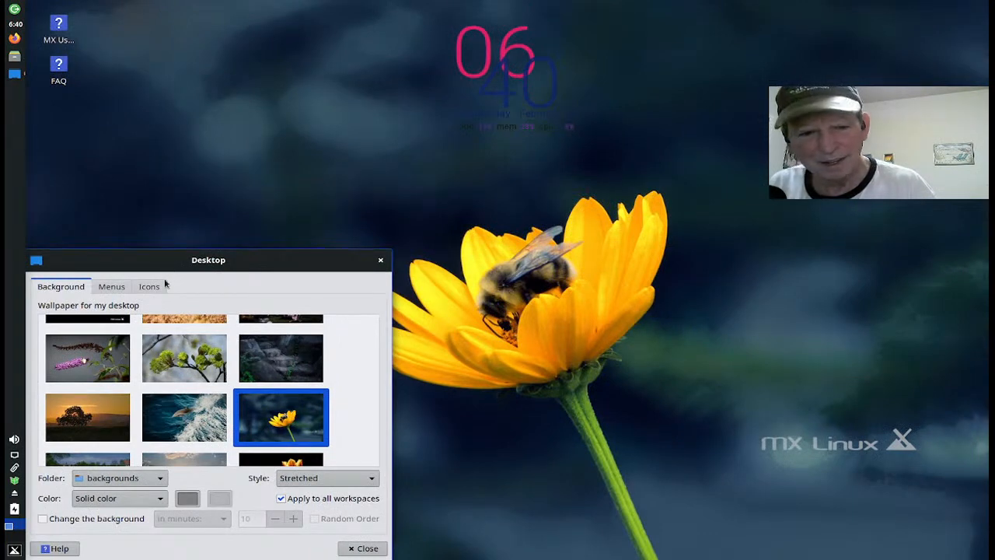
Step: Set the wallpaper of the bee on the orange flower as the desktop background and close the wallpaper settings
scroll(169, 342, down, 3)
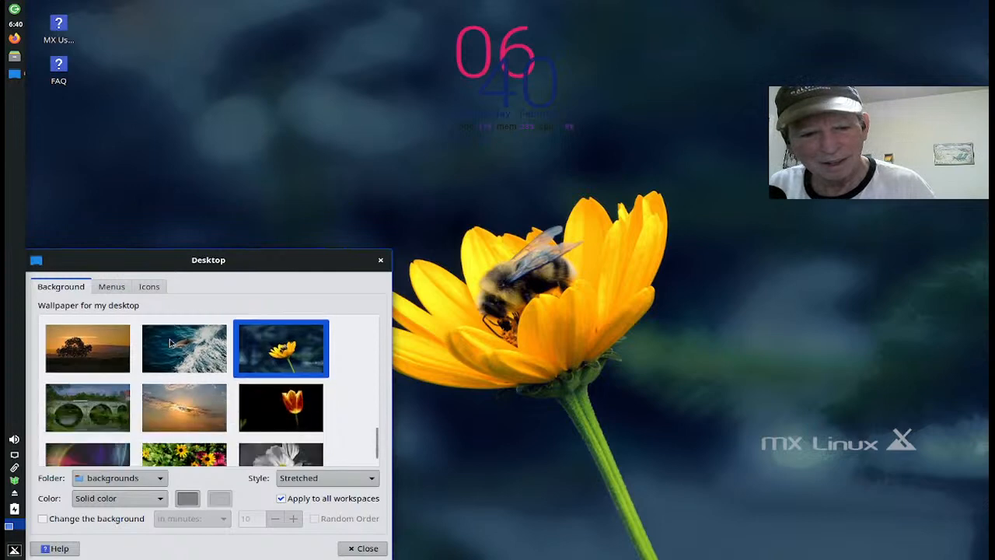
scroll(169, 342, down, 2)
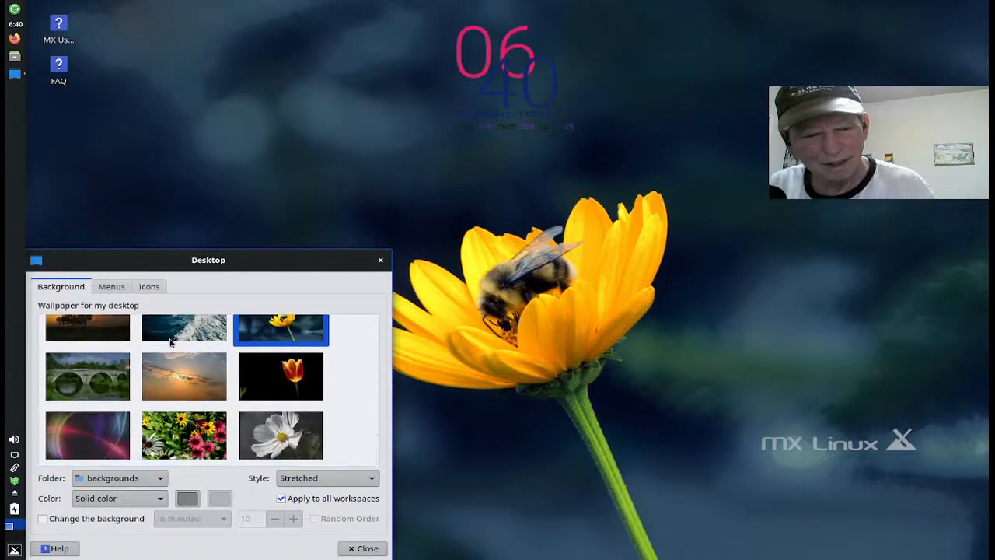
scroll(171, 346, down, 10)
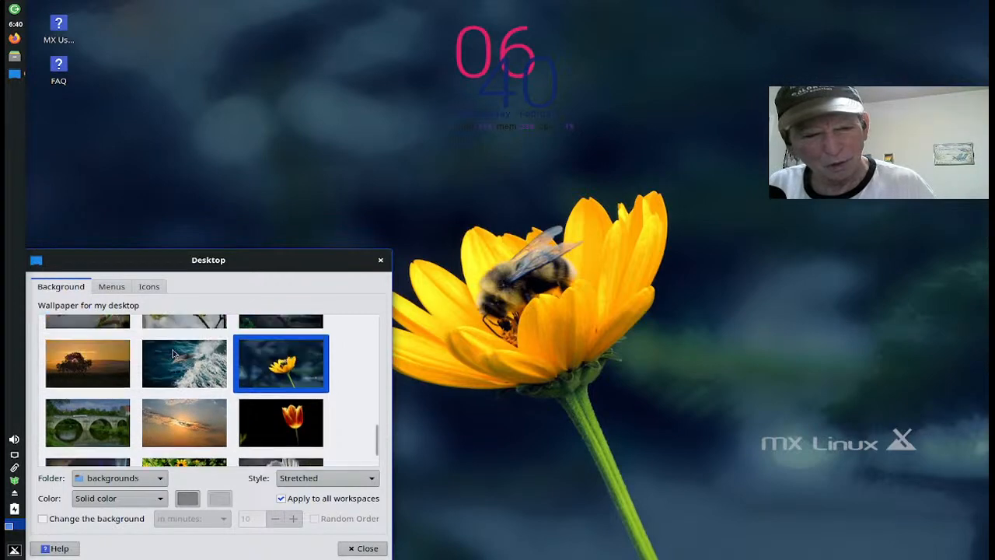
scroll(174, 353, up, 10)
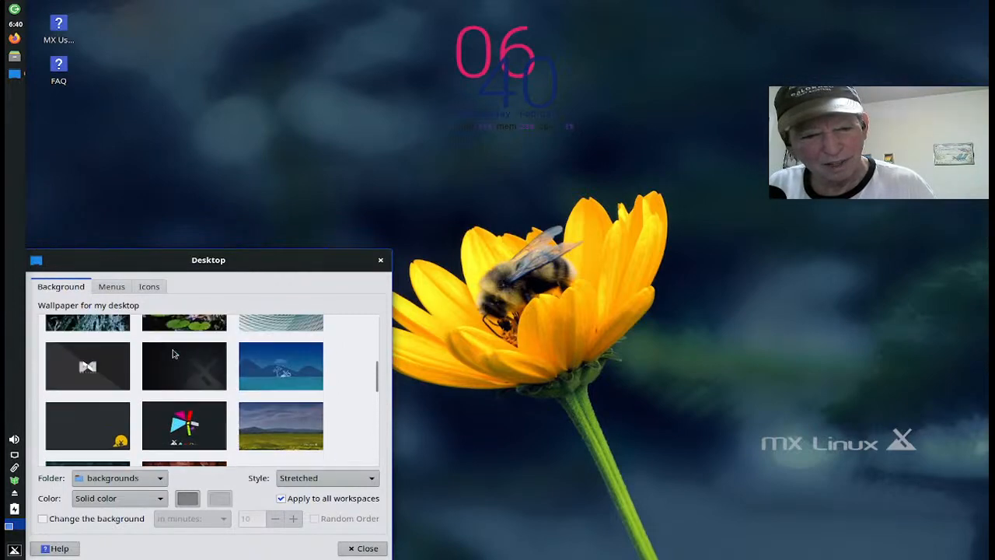
scroll(174, 353, up, 6)
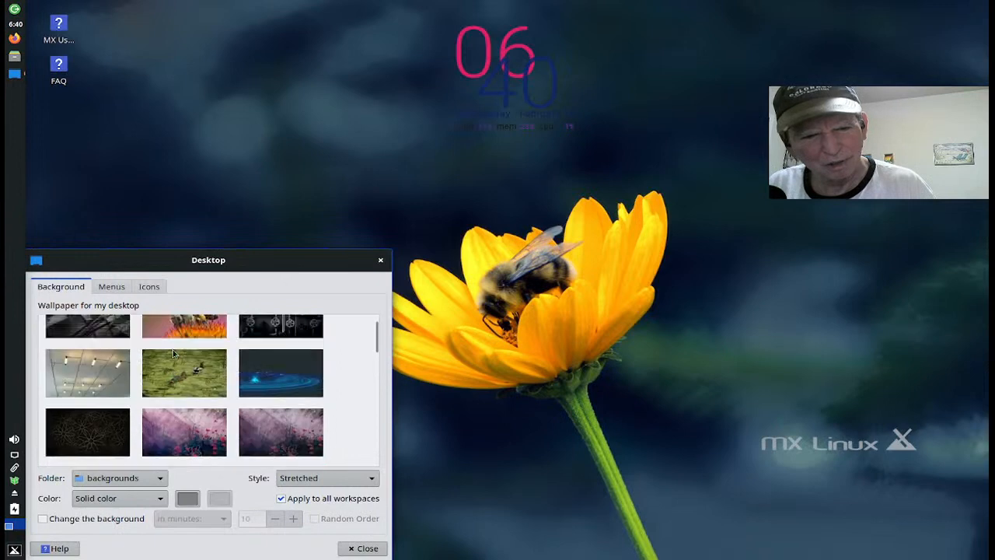
click(175, 352)
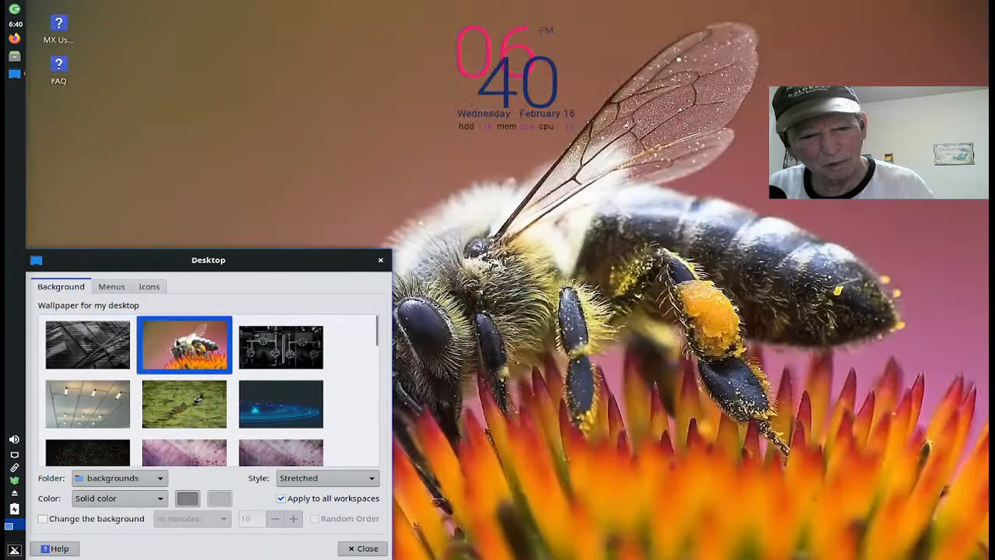
click(380, 264)
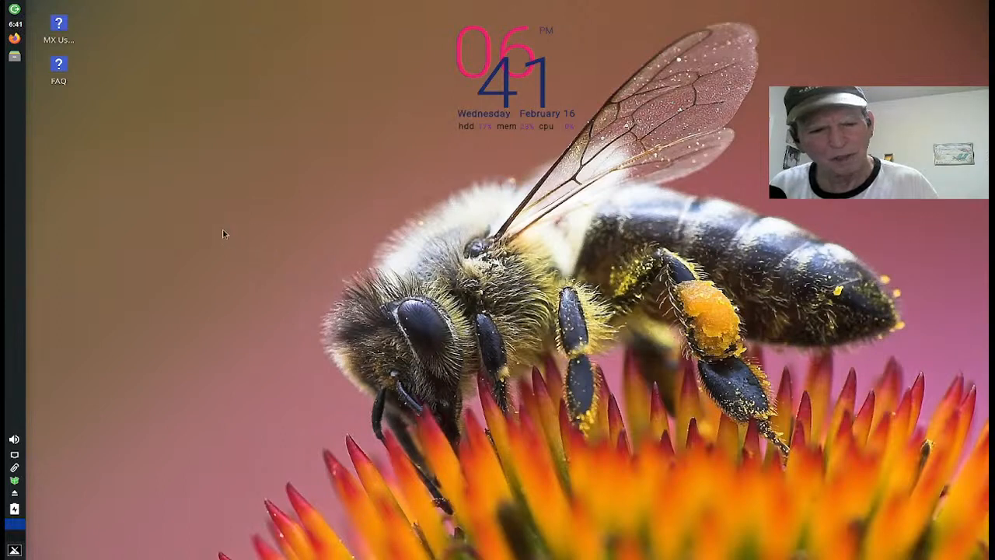
Step: Open the Panel preferences, unlock Panel 1 and move the vertical panel inward, away from the desktop's edge
key(super)
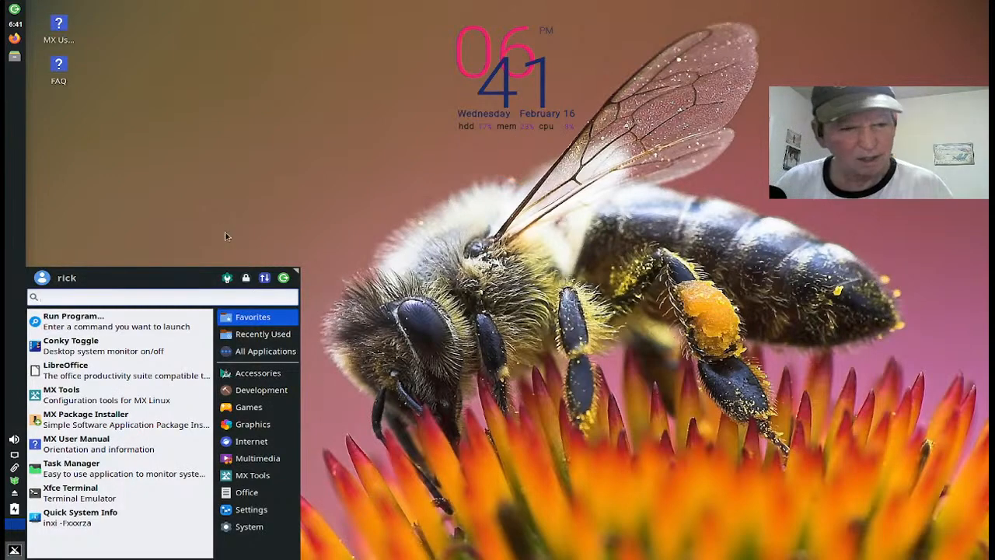
text(an)
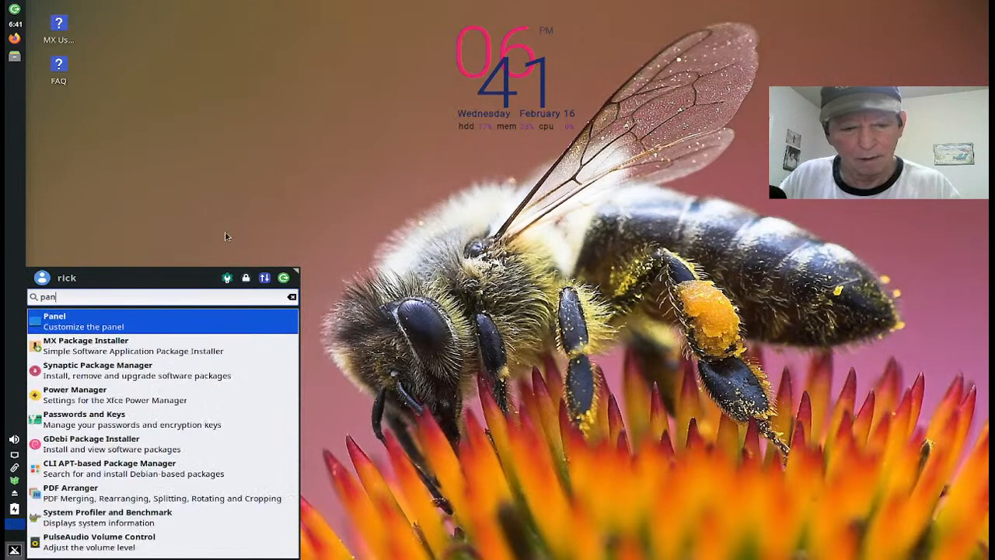
key(Return)
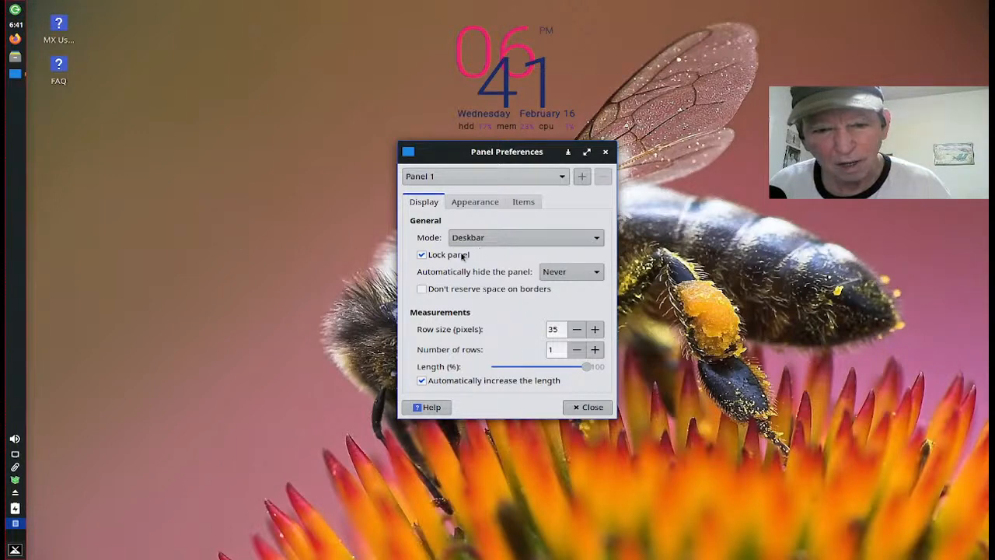
click(437, 255)
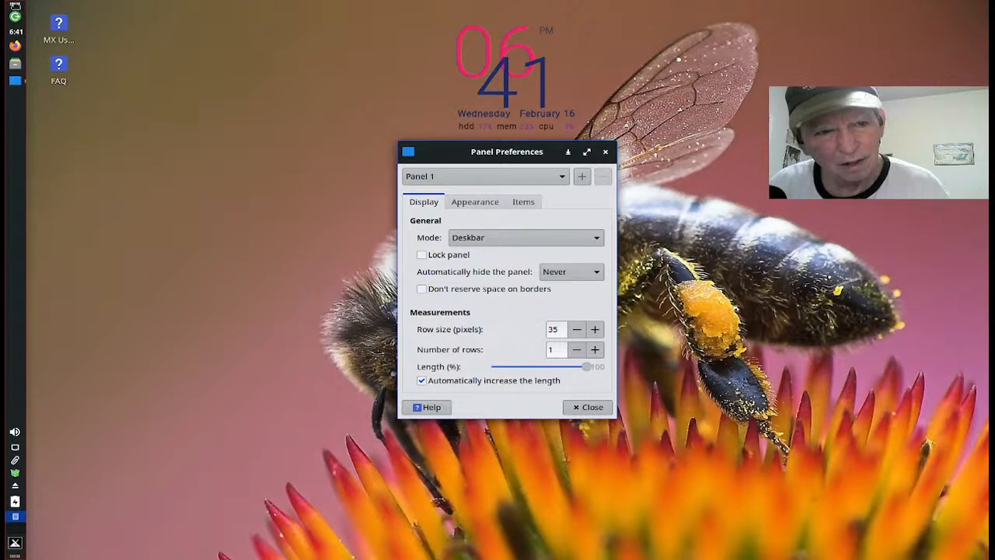
drag(15, 3, 161, 72)
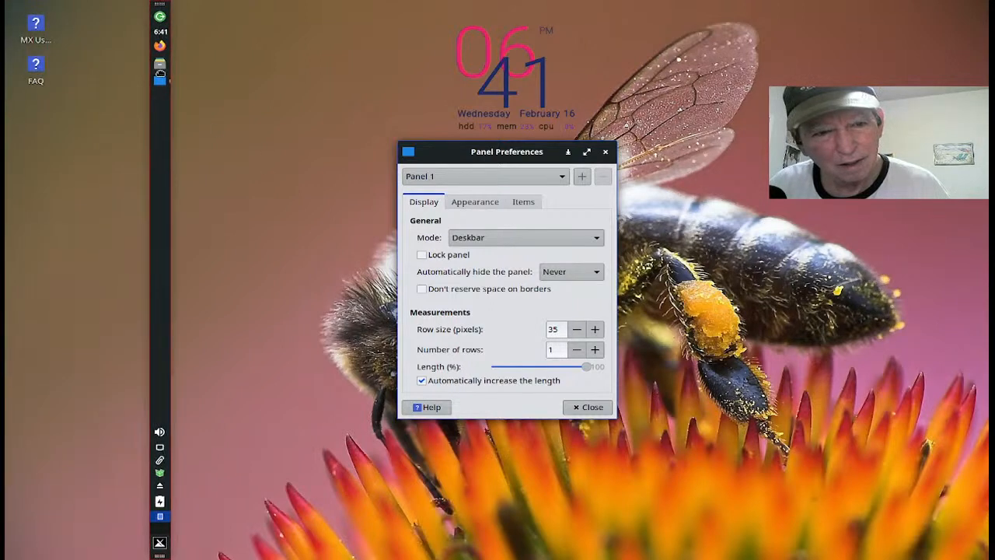
mouse_move(162, 75)
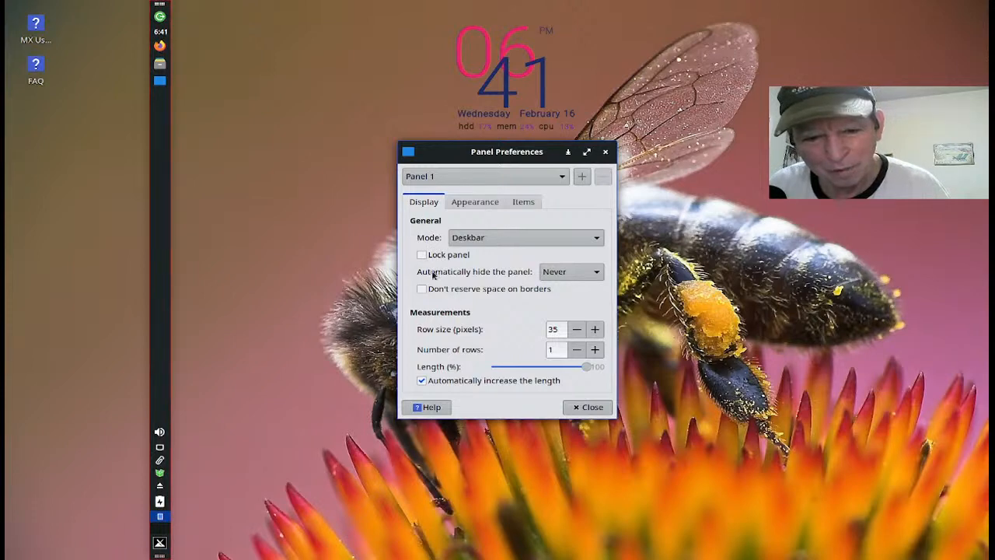
Step: Examine Panel 1's appearance options, its list of items and the settings of the Action Buttons item
click(466, 203)
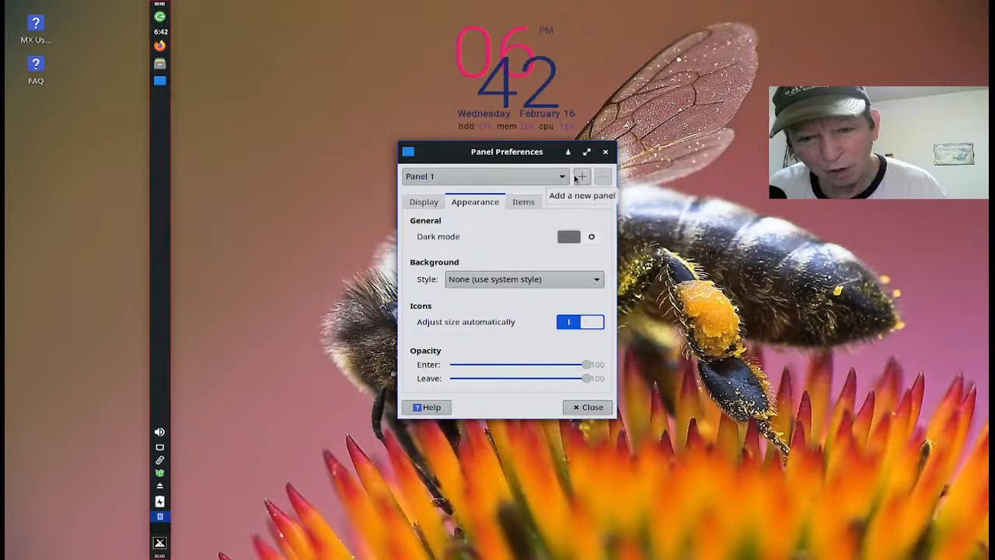
click(526, 204)
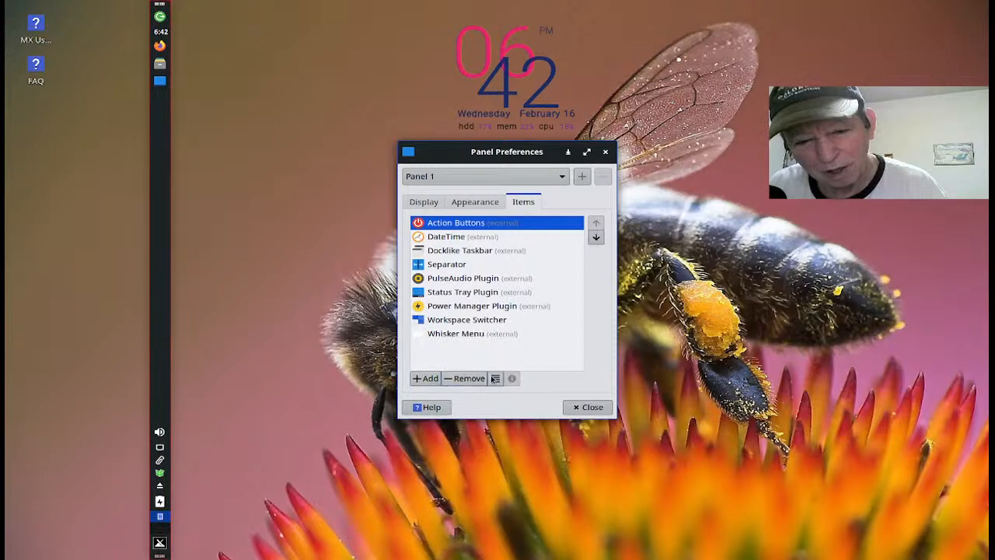
click(495, 378)
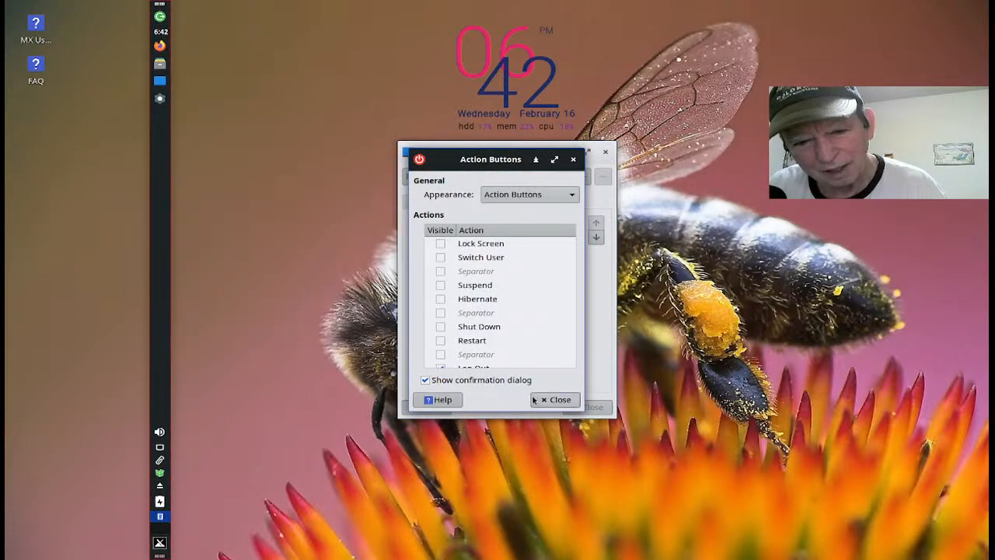
click(555, 400)
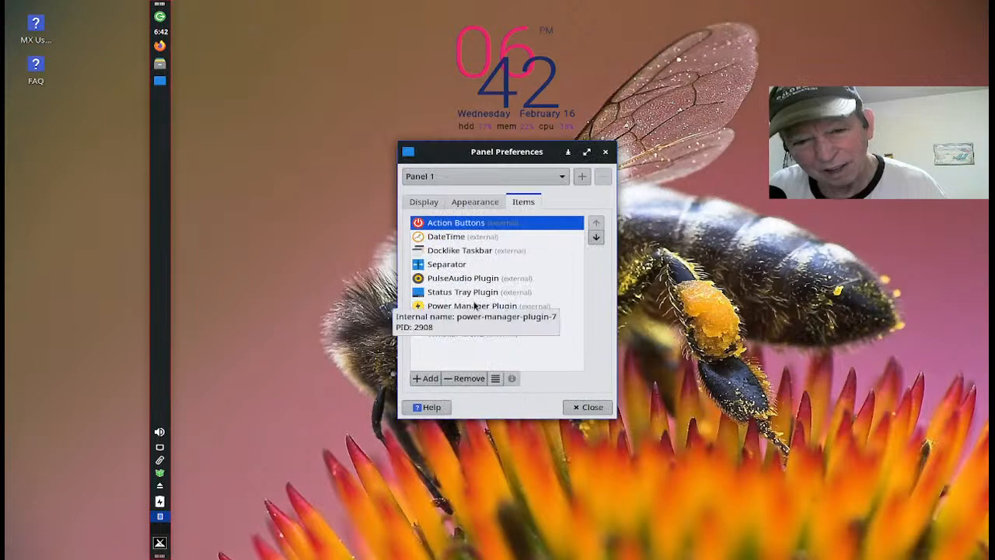
Step: Append a space and %P to the DateTime item's custom time format, and close the panel preferences
click(458, 243)
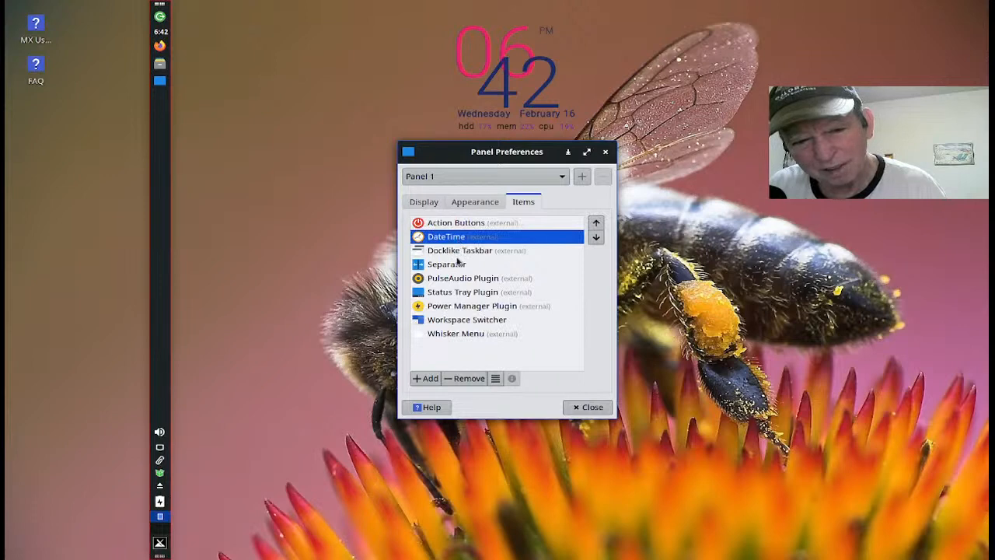
click(495, 378)
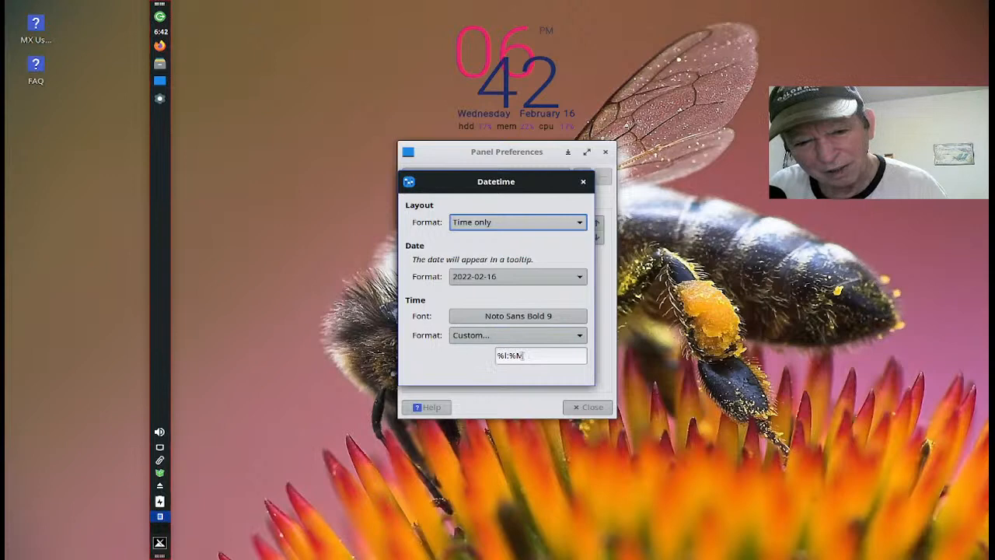
click(523, 355)
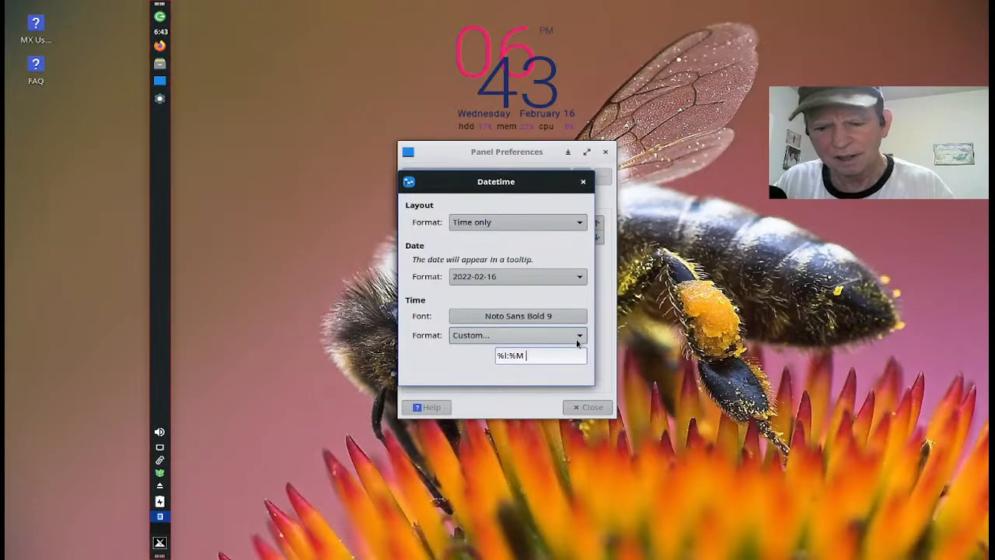
text(%)
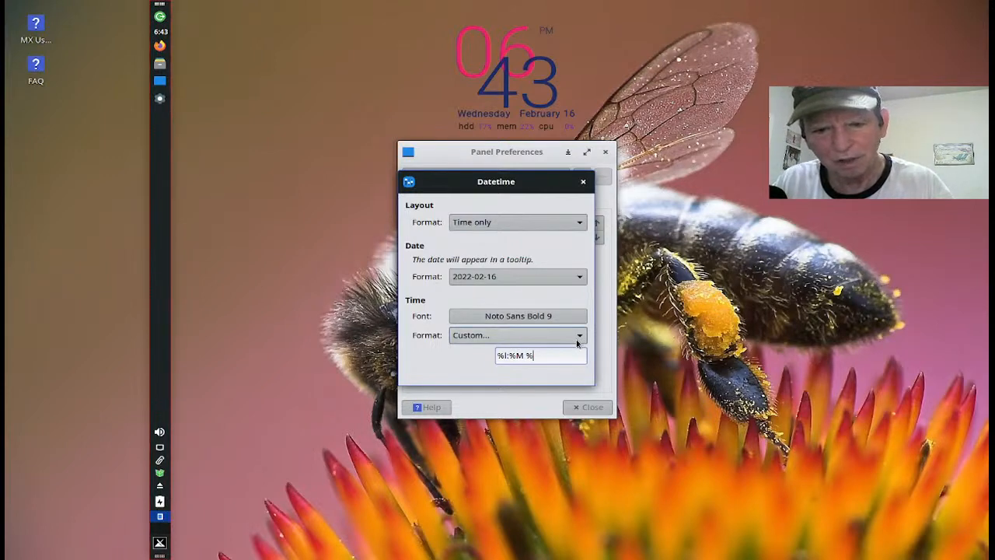
text(P)
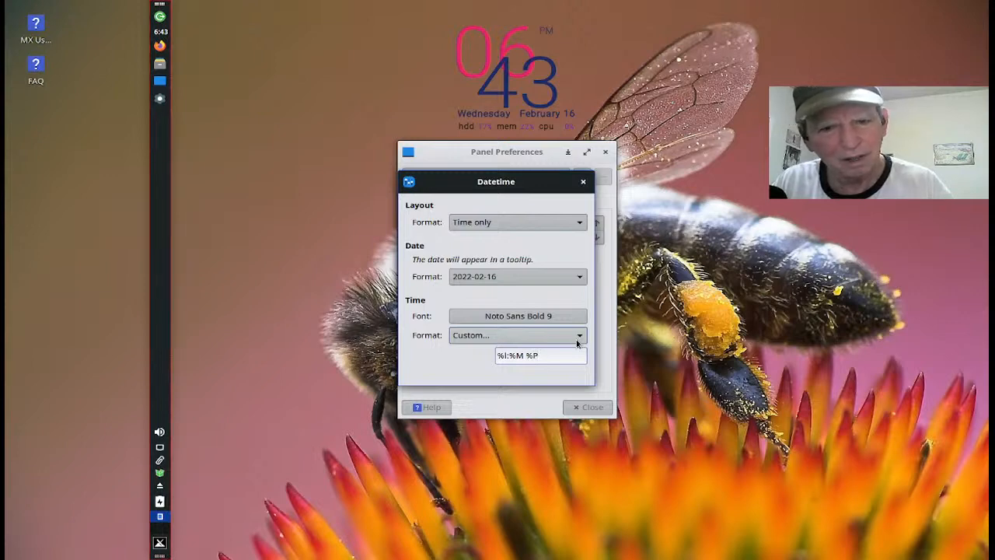
key(Tab)
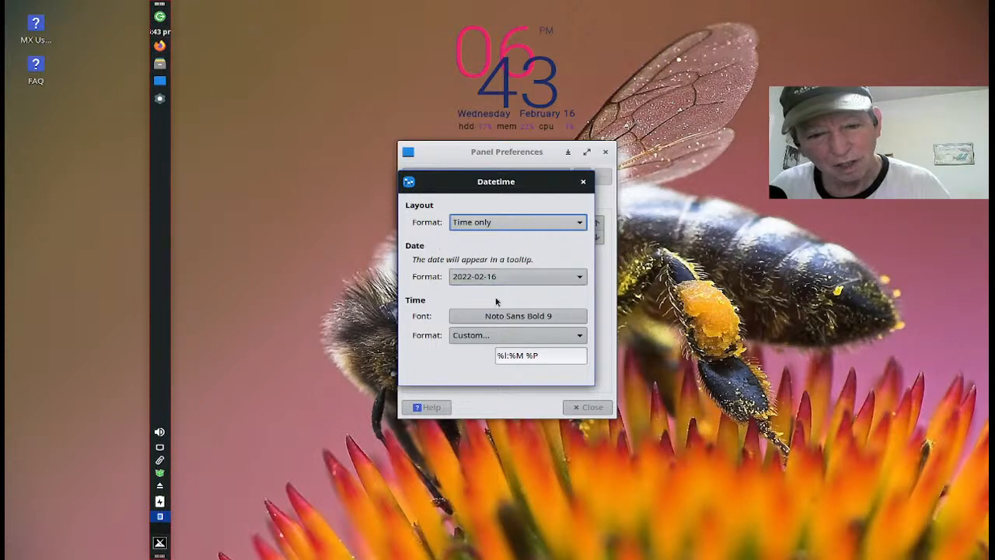
click(582, 183)
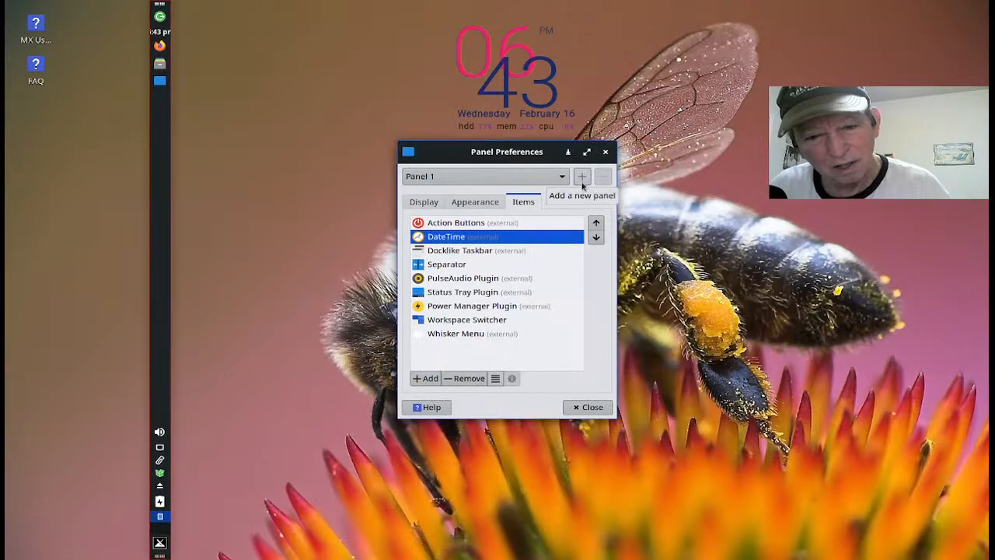
click(433, 205)
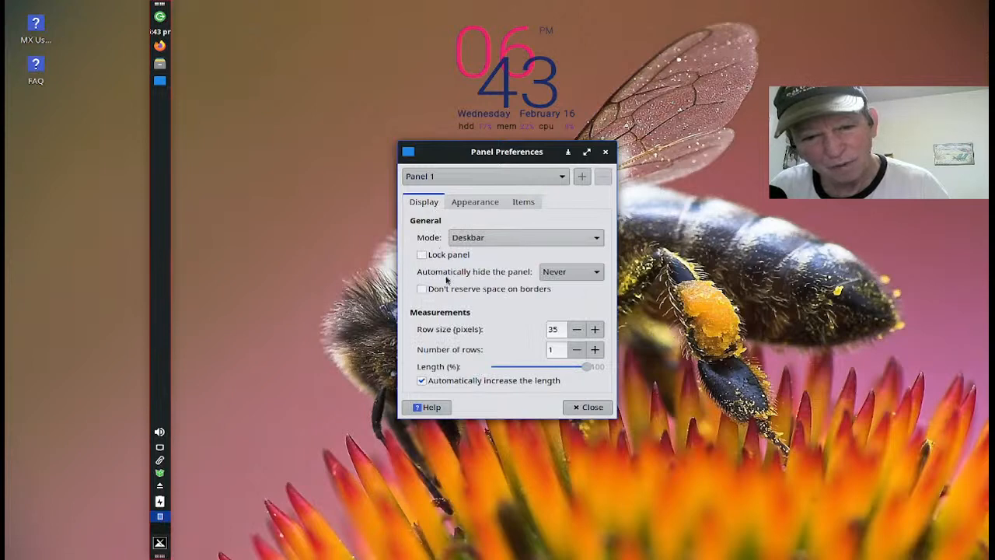
click(576, 414)
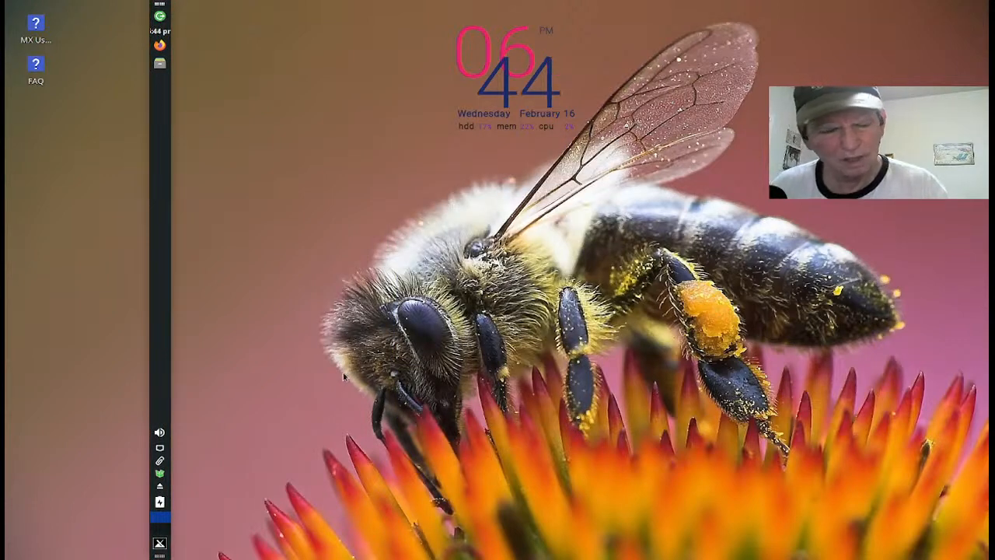
key(super)
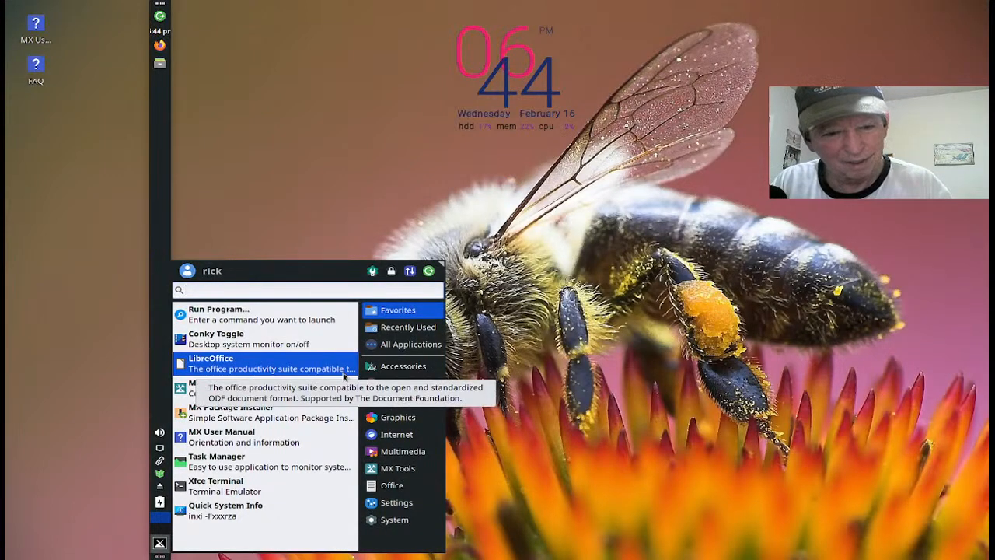
text(pa)
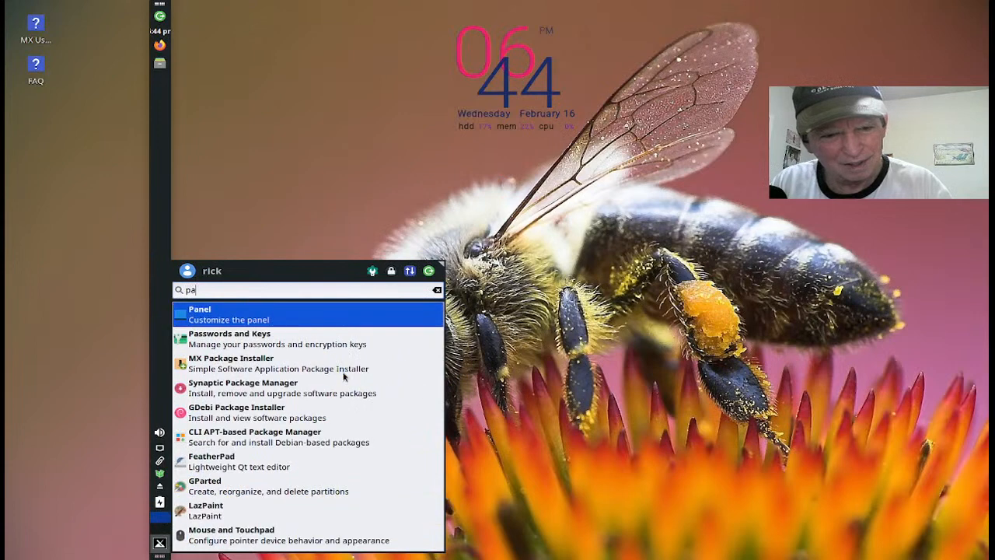
text(nel)
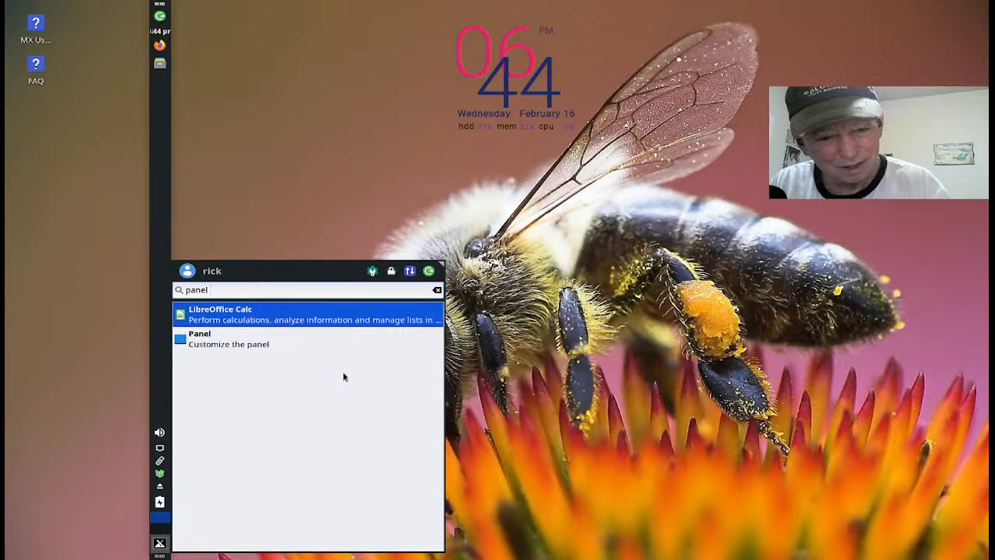
key(BackSpace)
key(BackSpace)
key(BackSpace)
key(BackSpace)
key(BackSpace)
key(BackSpace)
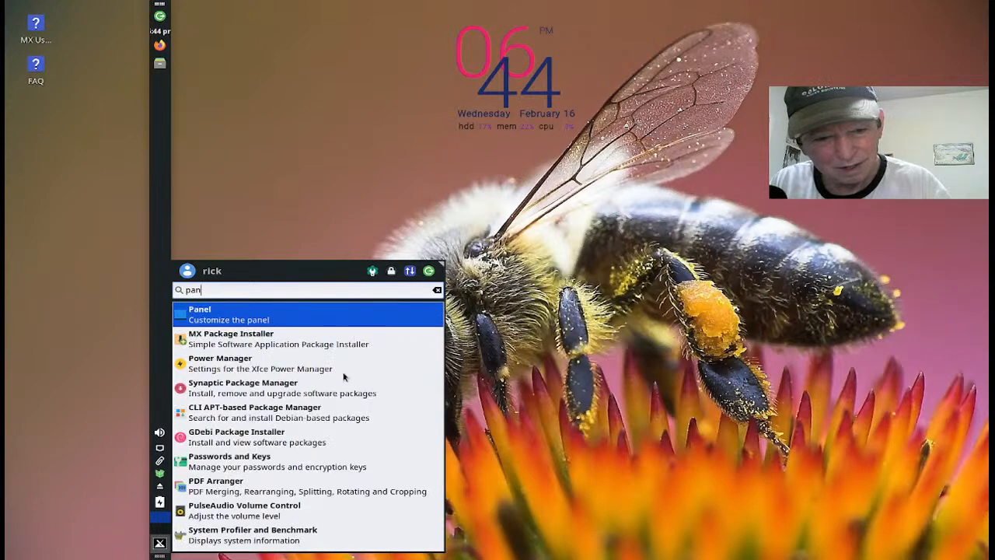
Step: Search the applications for "tweak" and open MX Tweak
text(tweai)
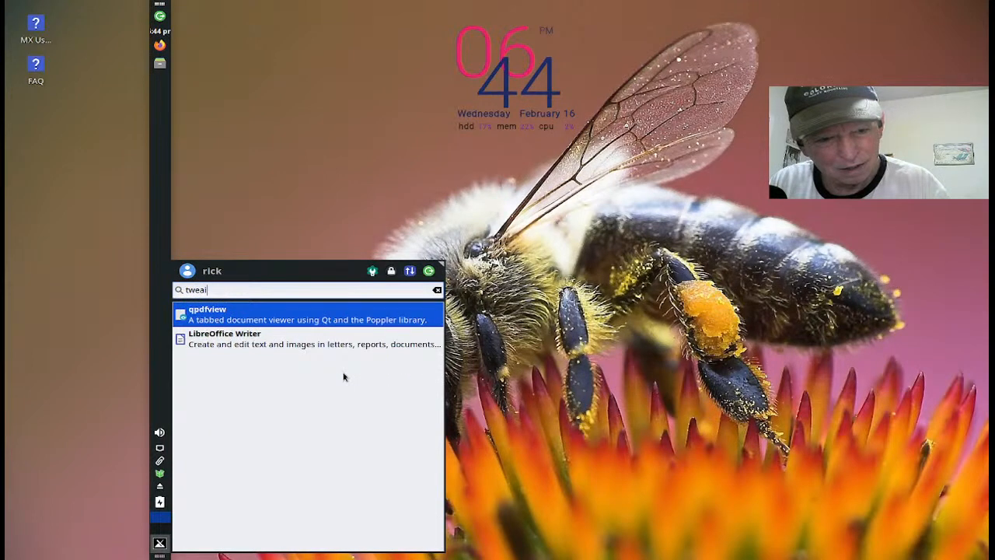
key(BackSpace)
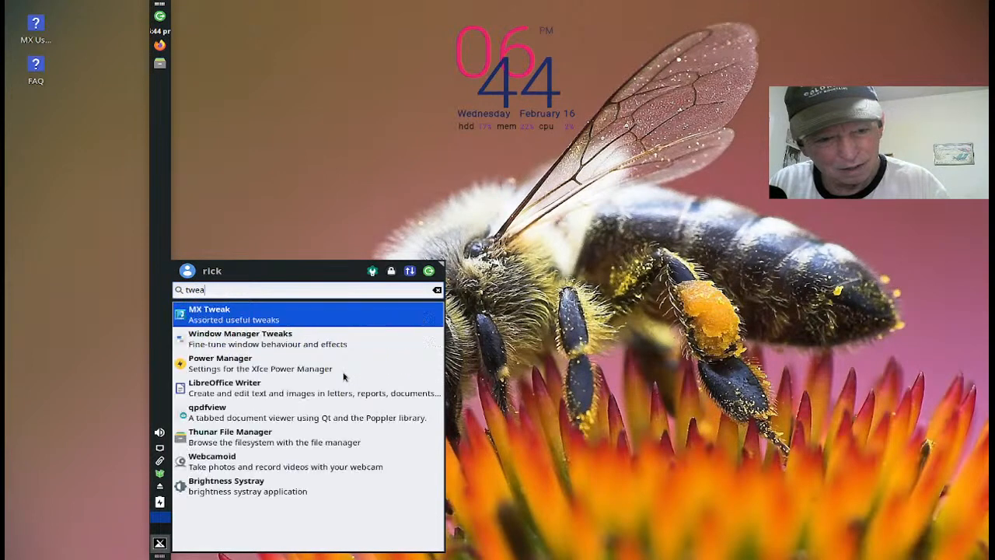
text(k)
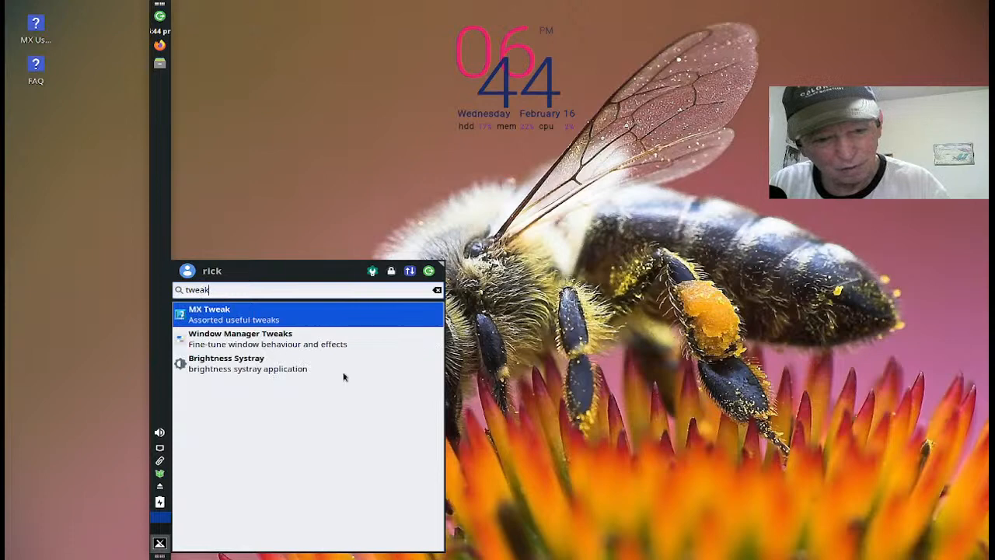
key(Return)
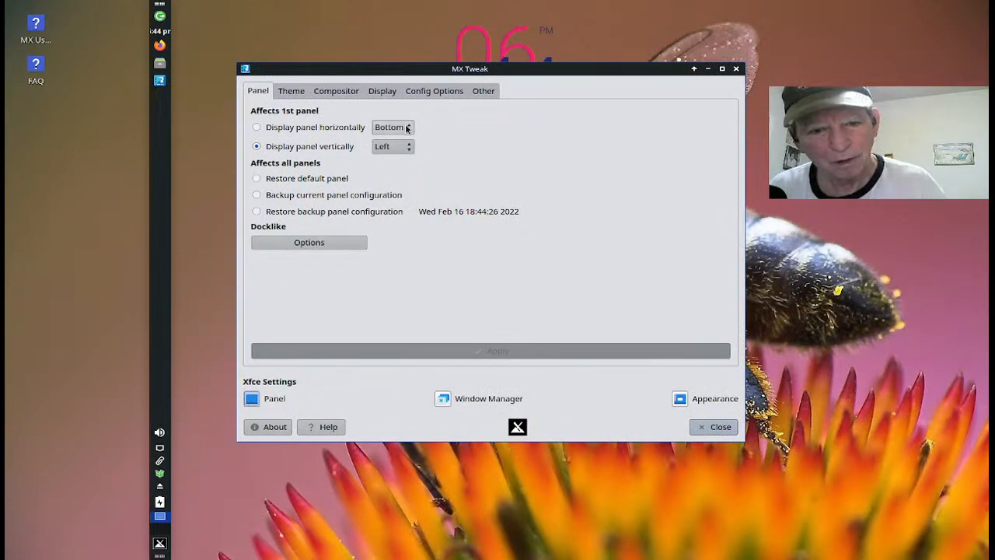
Step: Display the first panel horizontally at the bottom and apply it, and then move it to the top of the desktop
click(326, 131)
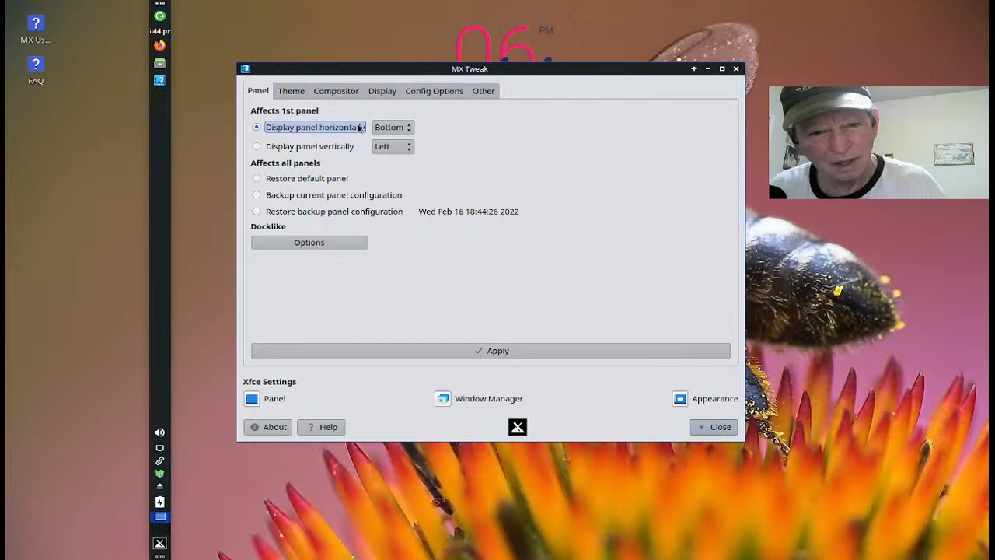
click(448, 351)
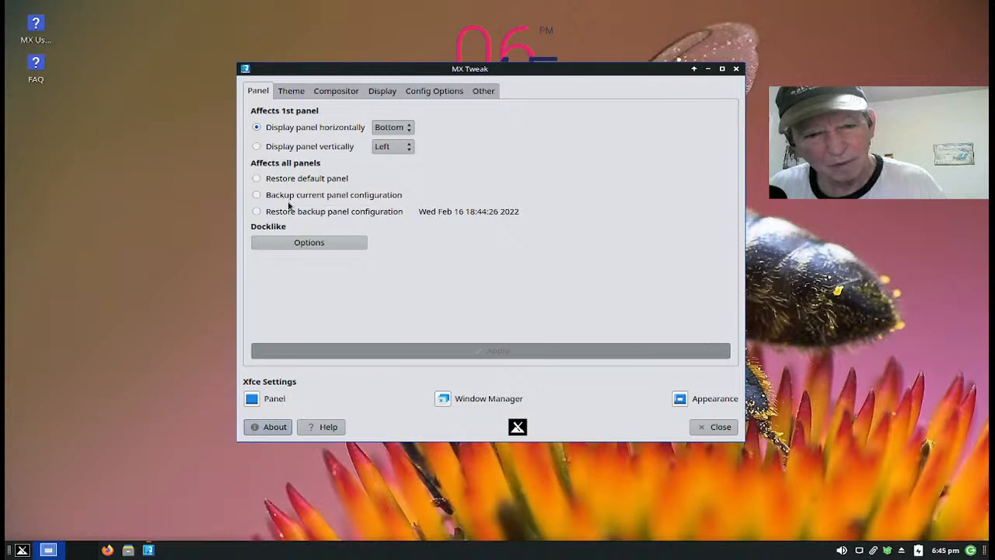
click(404, 128)
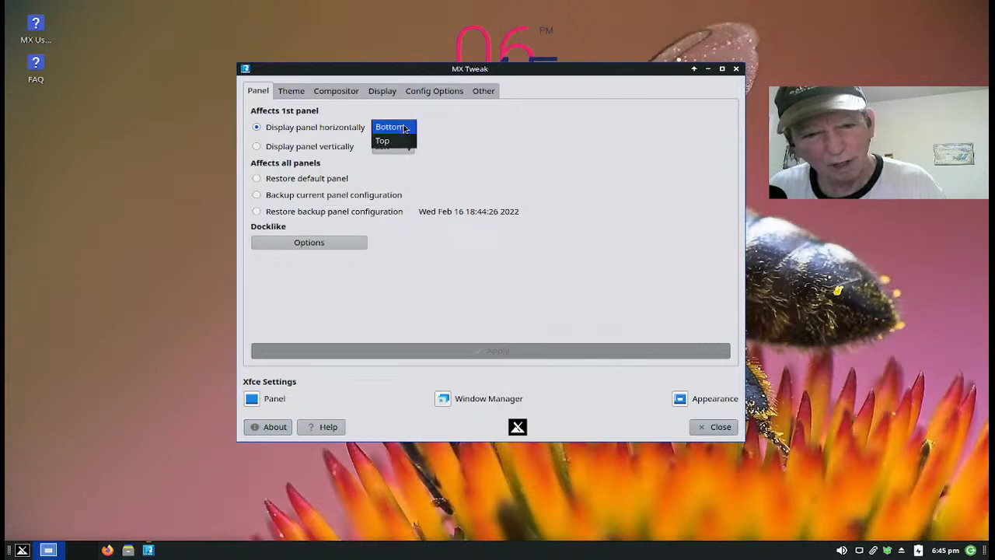
click(394, 142)
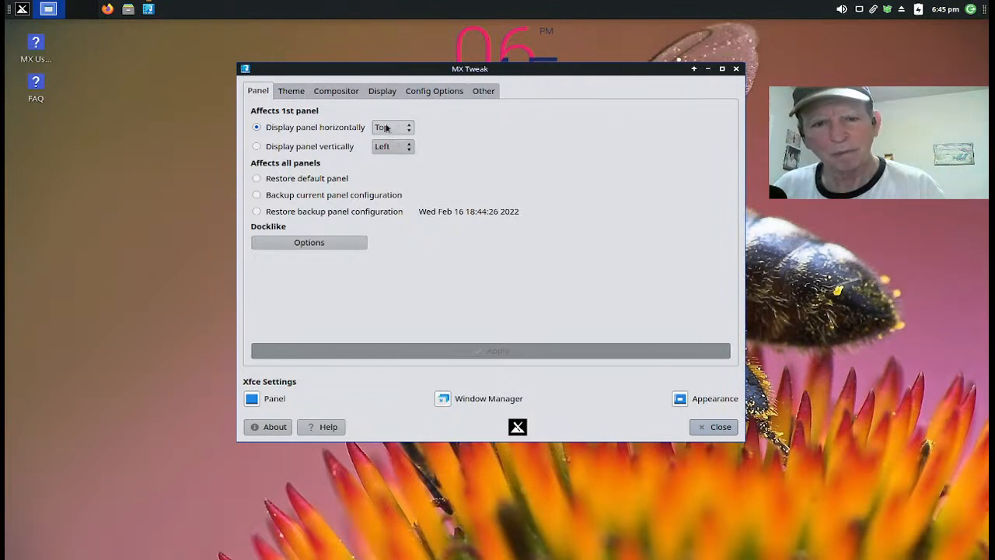
Step: Try Matcha-dark-azul and mx-comfort as application theme, and set both the application and window manager themes to Matcha-dark-sea
click(294, 97)
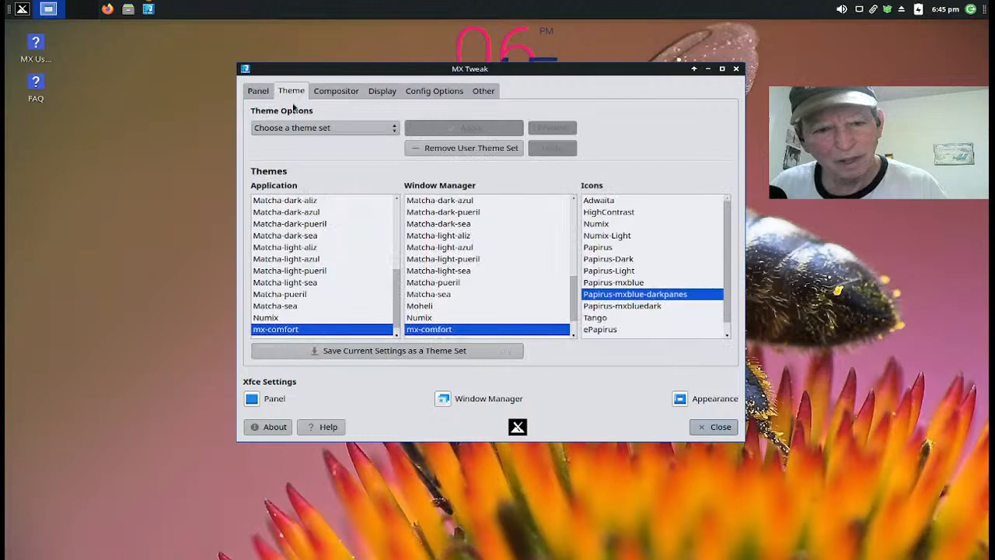
click(293, 215)
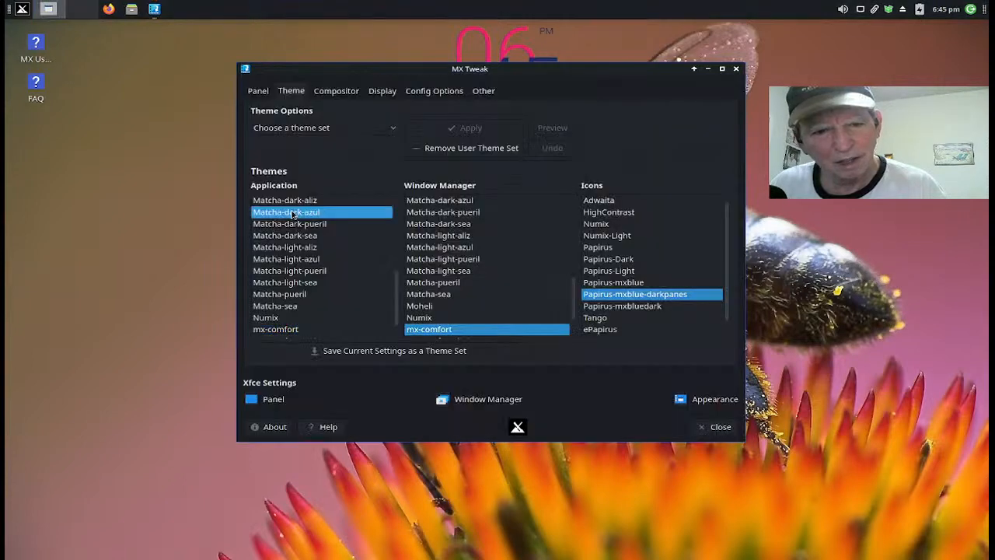
click(287, 330)
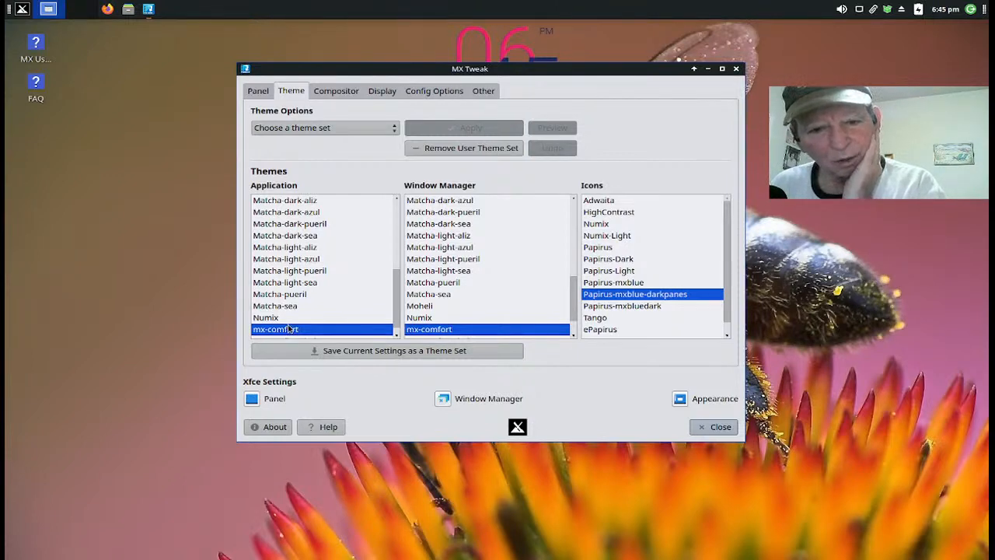
click(301, 241)
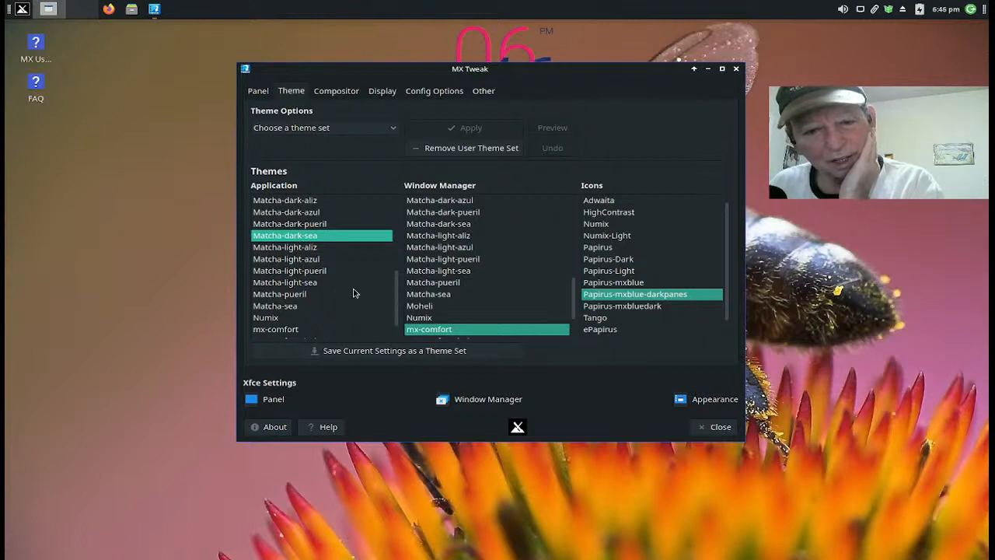
click(427, 227)
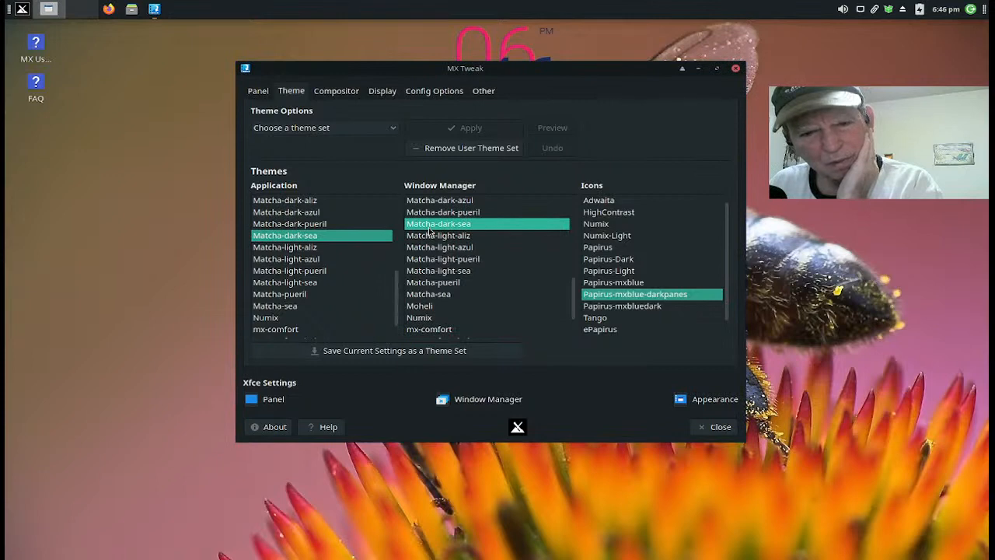
Step: Switch the icons to Papirus-Light and show the home folder in the file manager beside the MX Tweak window
click(587, 274)
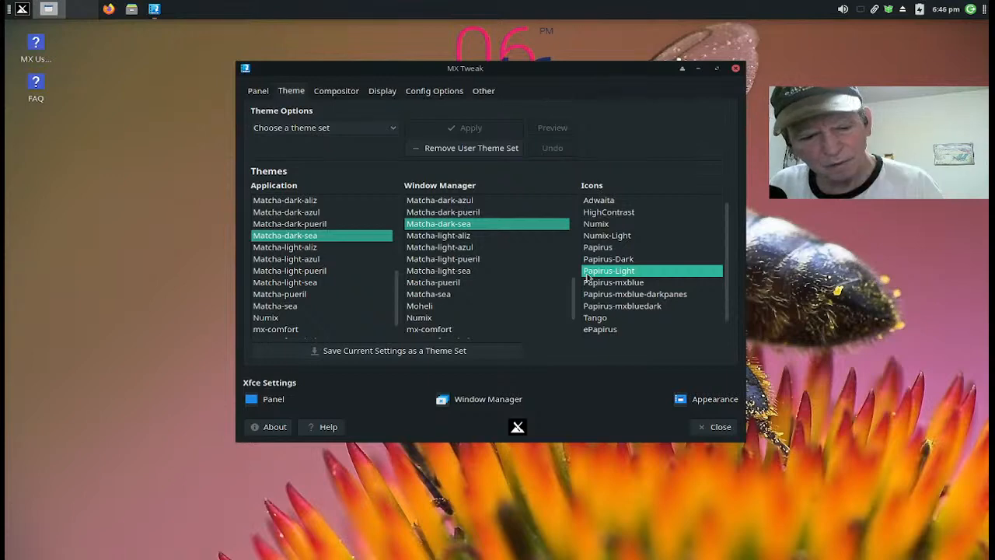
key(super+e)
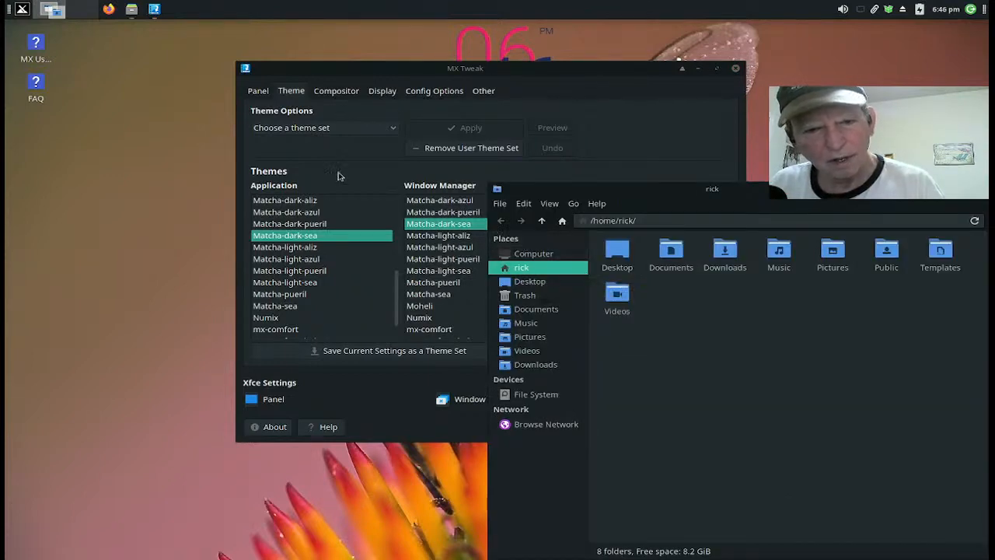
drag(363, 69, 89, 80)
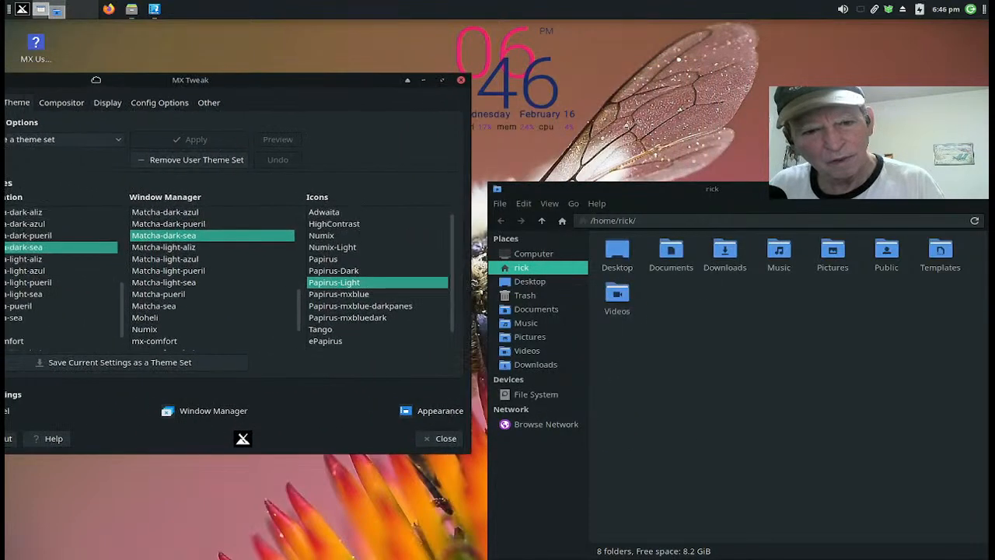
Step: Try the Papirus-mxblue-darkpanes, Papirus-mxbluedark, Papirus-Dark, Papirus, Numix-Light, Numix, HighContrast and Adwaita icon themes
click(313, 305)
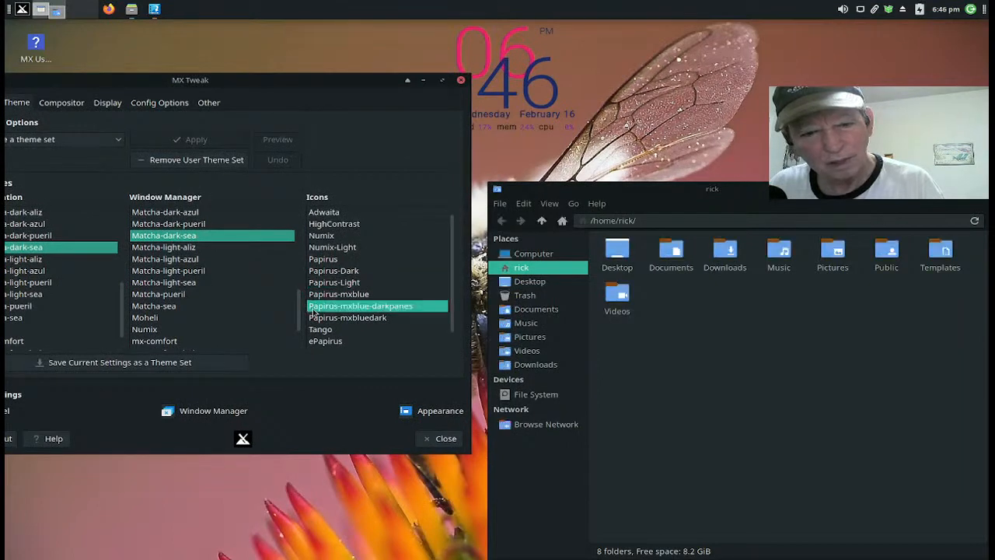
click(314, 318)
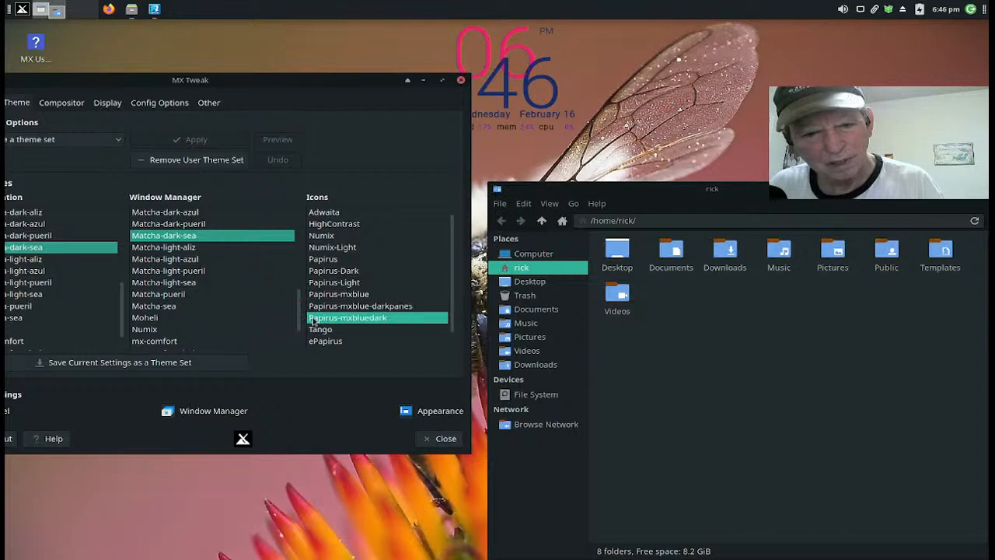
click(313, 270)
click(314, 261)
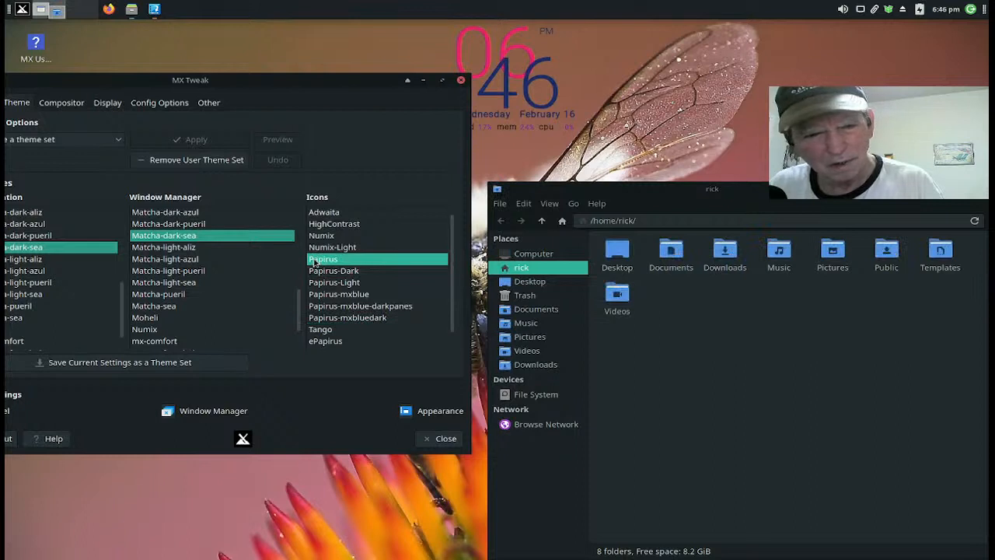
click(315, 252)
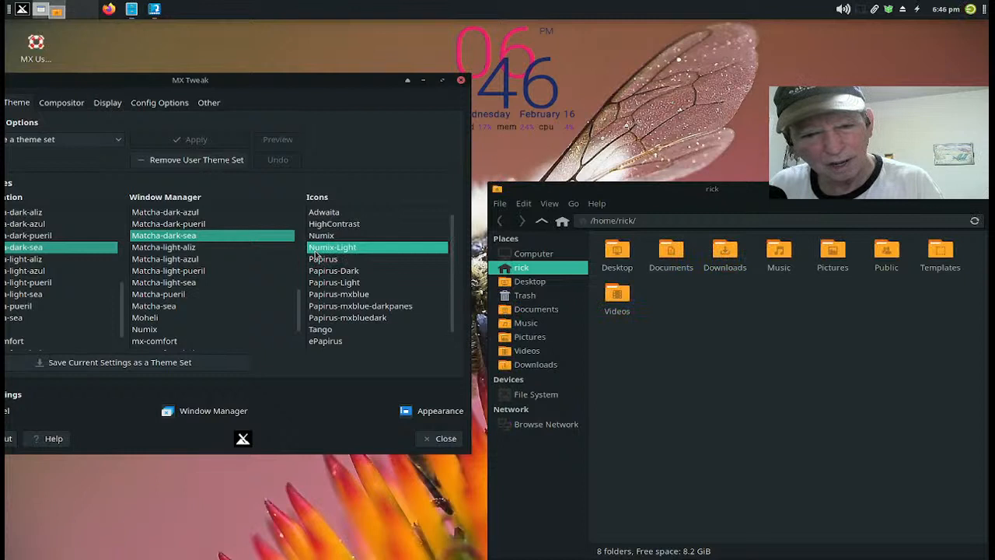
click(318, 237)
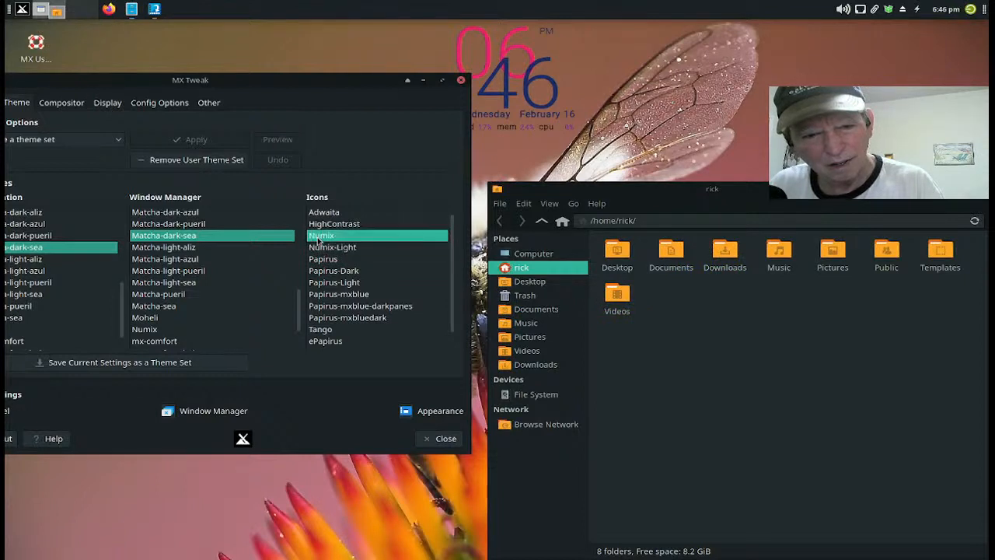
click(320, 224)
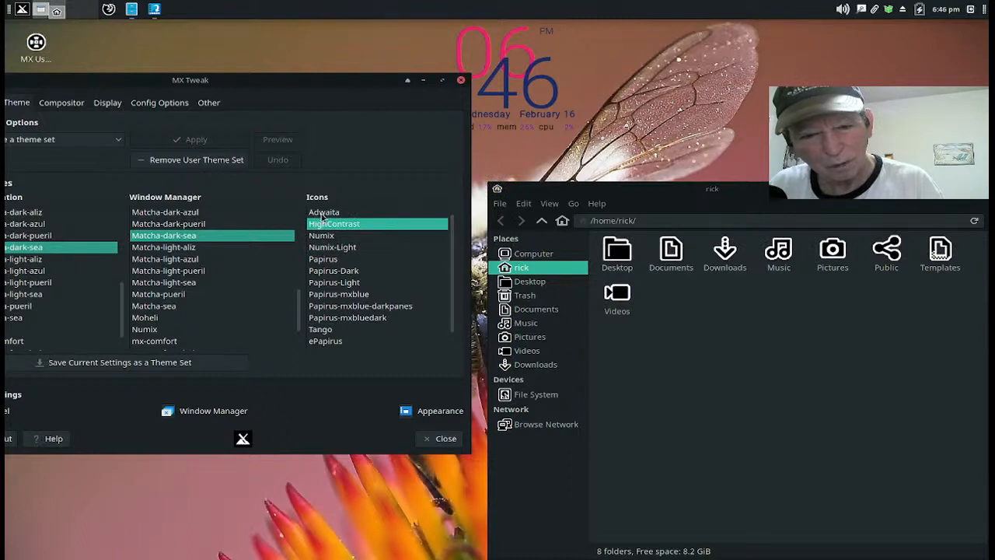
click(322, 213)
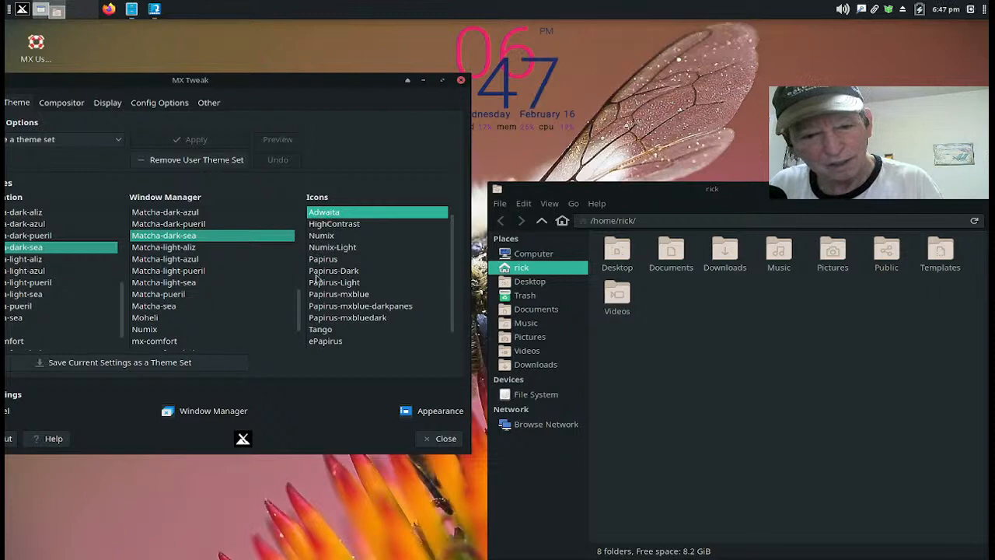
Step: Try the Papirus-mxbluedark and Tango icon themes, and set the icon theme to ePapirus
click(318, 318)
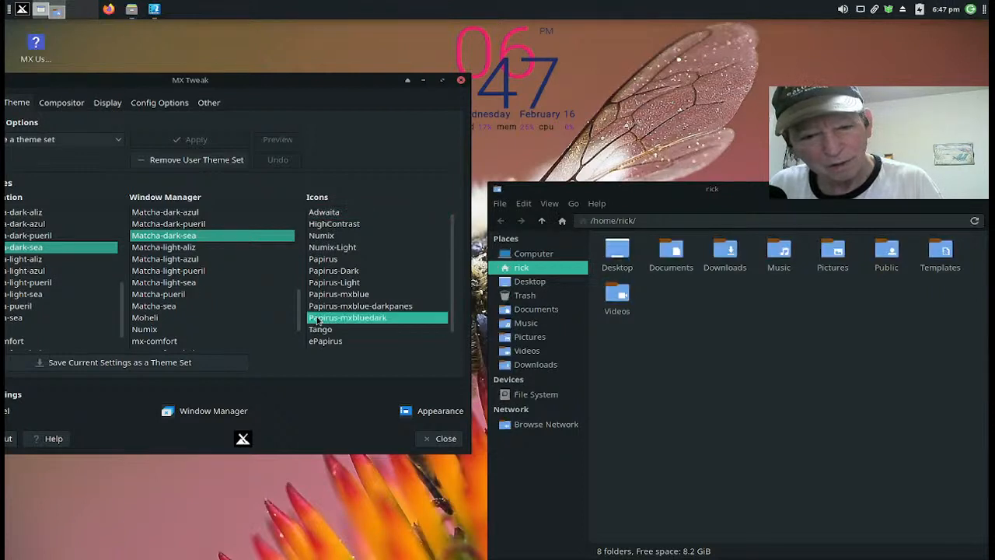
click(317, 331)
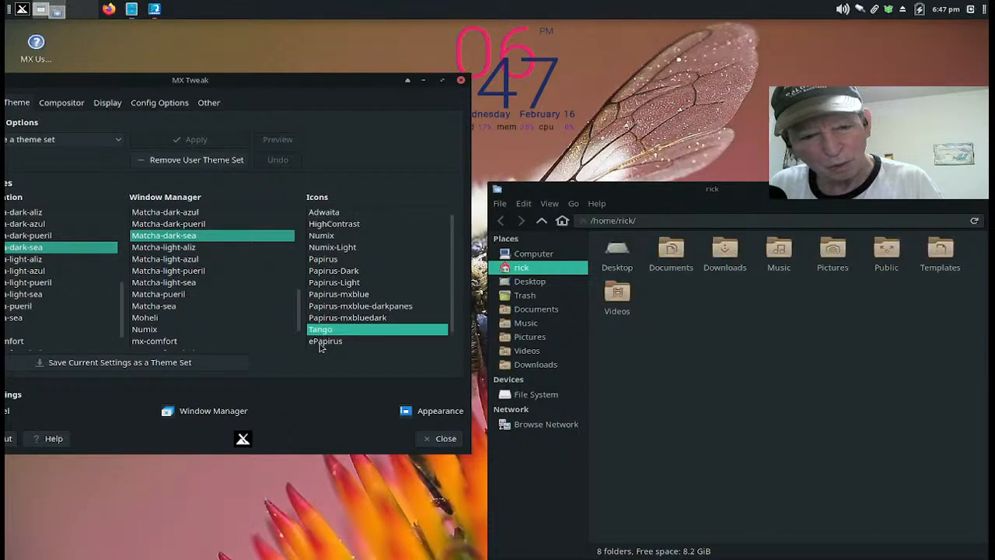
click(320, 345)
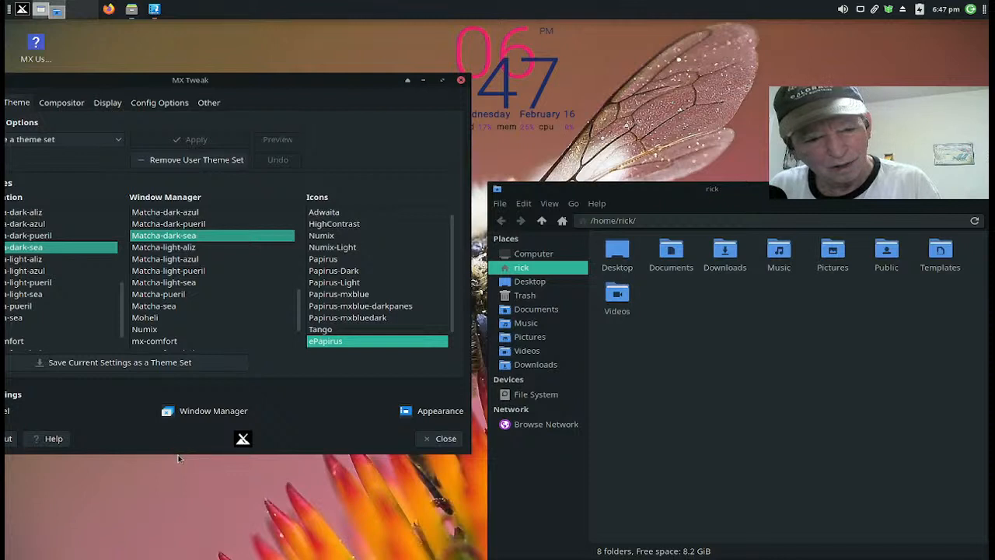
Step: Enlarge the MX Tweak window, bring it fully into view, and examine its compositor and display settings
drag(179, 450, 193, 500)
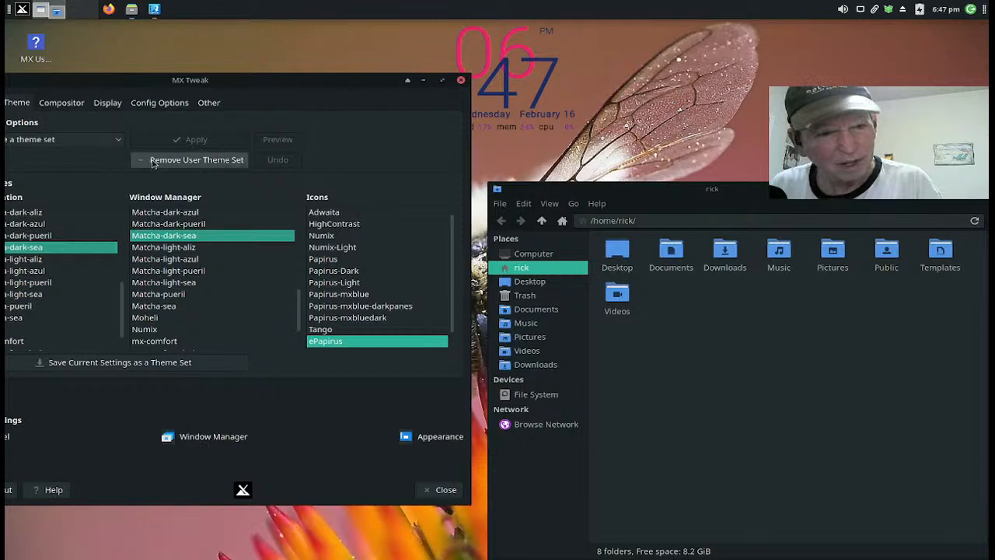
drag(101, 83, 188, 104)
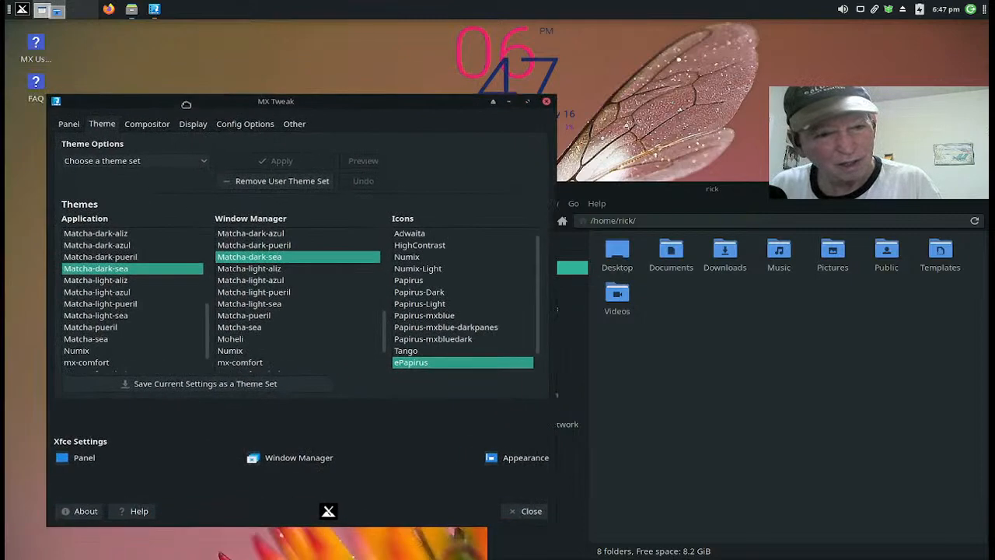
click(155, 129)
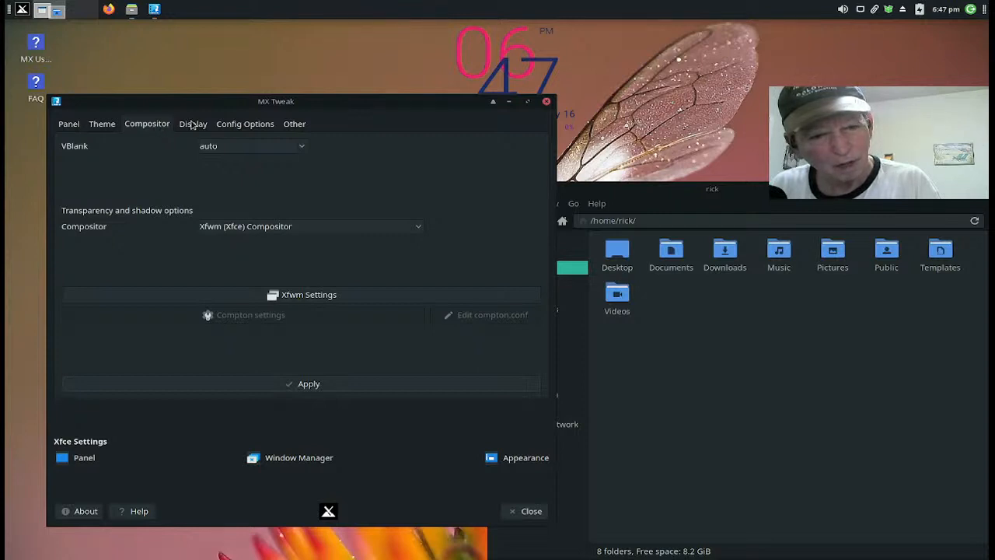
click(193, 125)
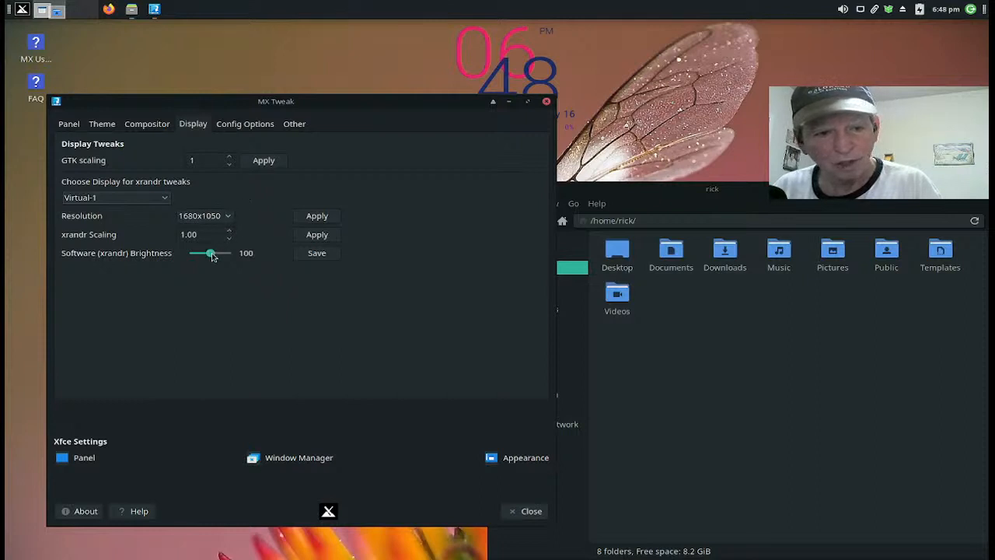
mouse_move(213, 257)
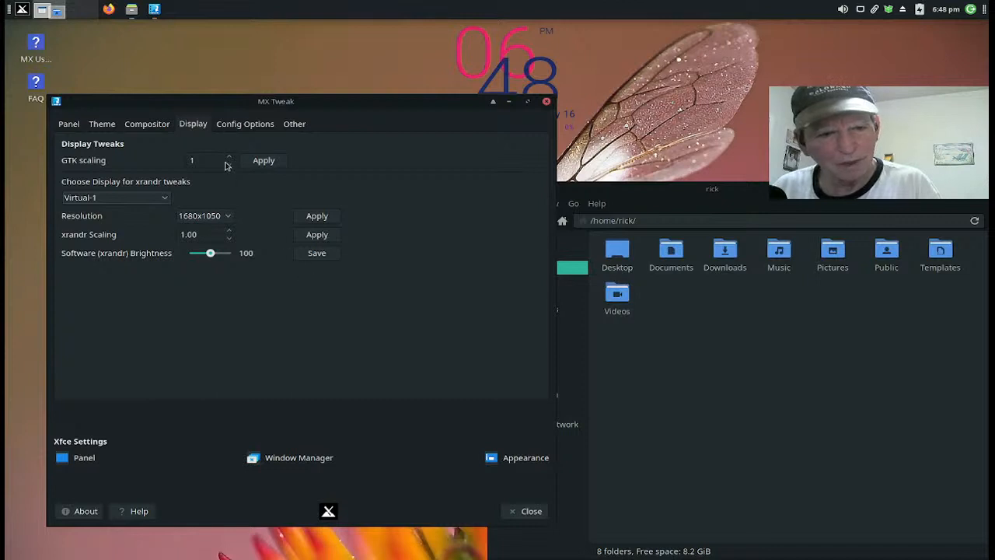
Step: Turn off single-click on the desktop and in the Thunar File Manager, review the remaining tweaks, and close MX Tweak
click(231, 129)
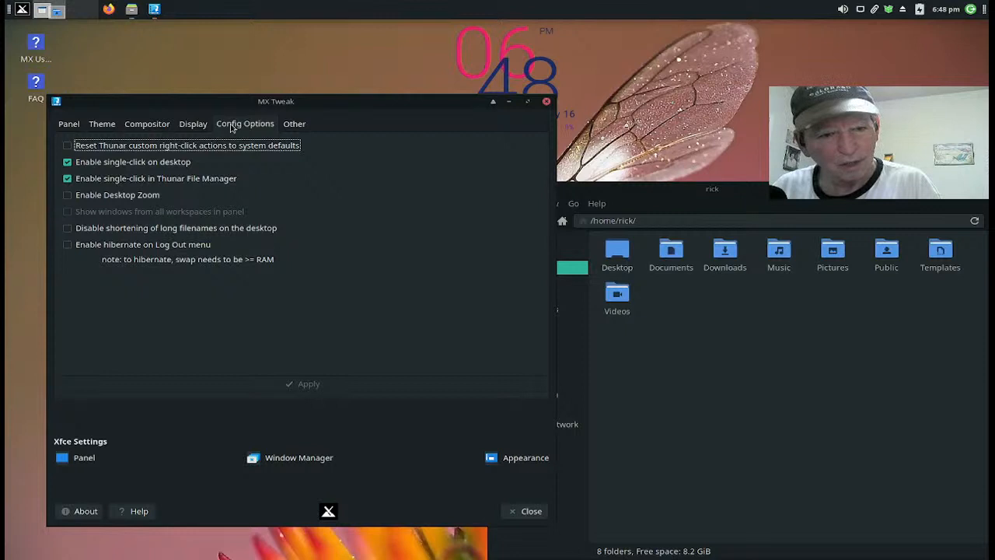
click(144, 165)
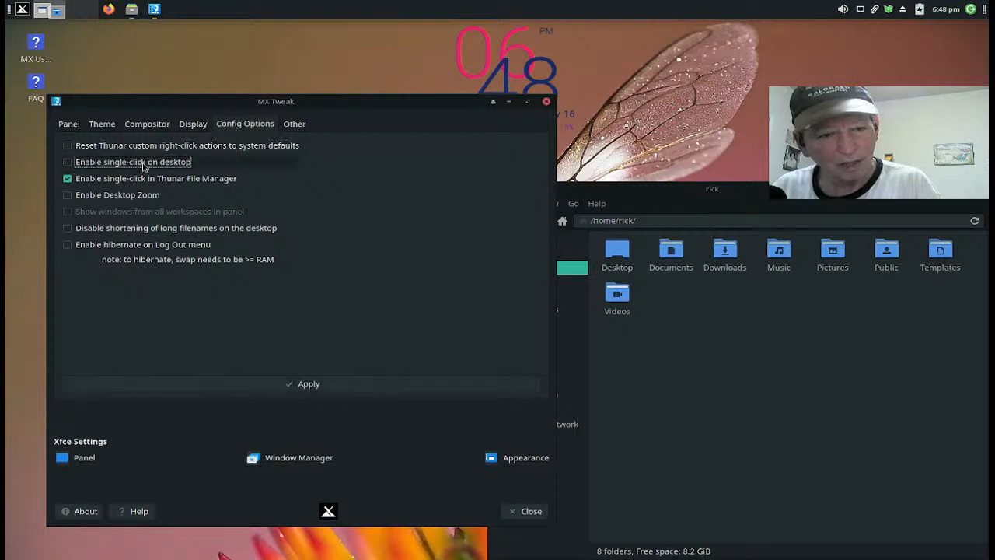
click(131, 179)
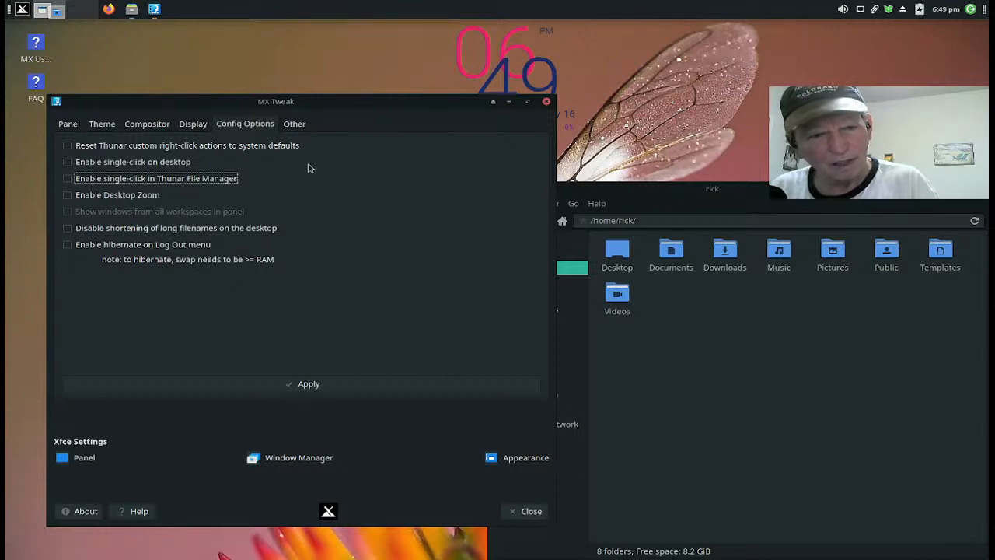
click(295, 125)
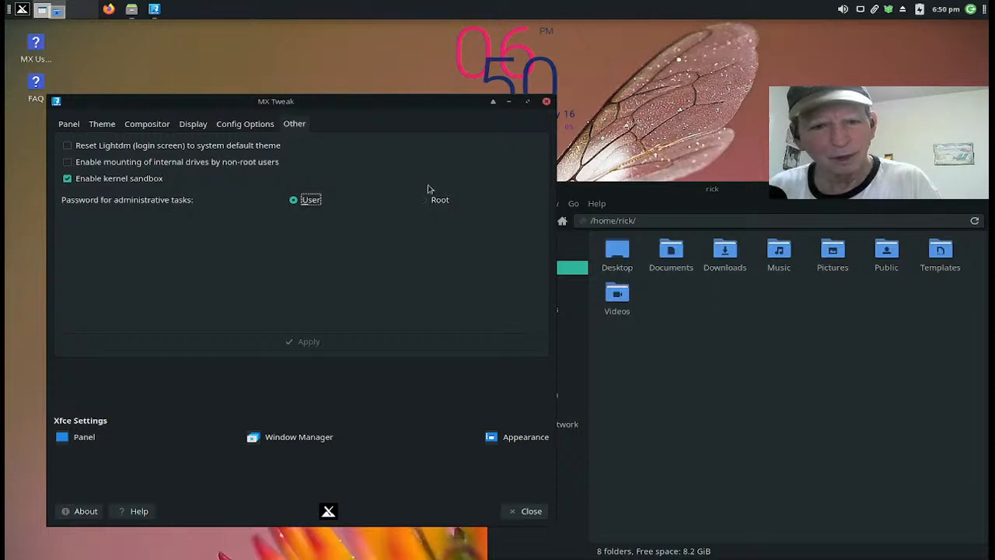
click(546, 101)
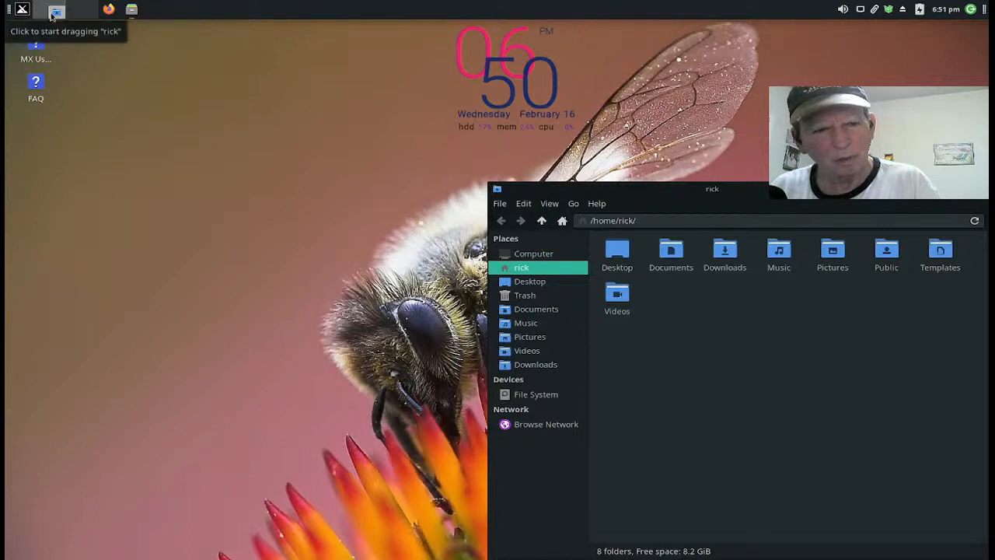
Step: Launch Firefox and check its version in the About Firefox information
click(109, 16)
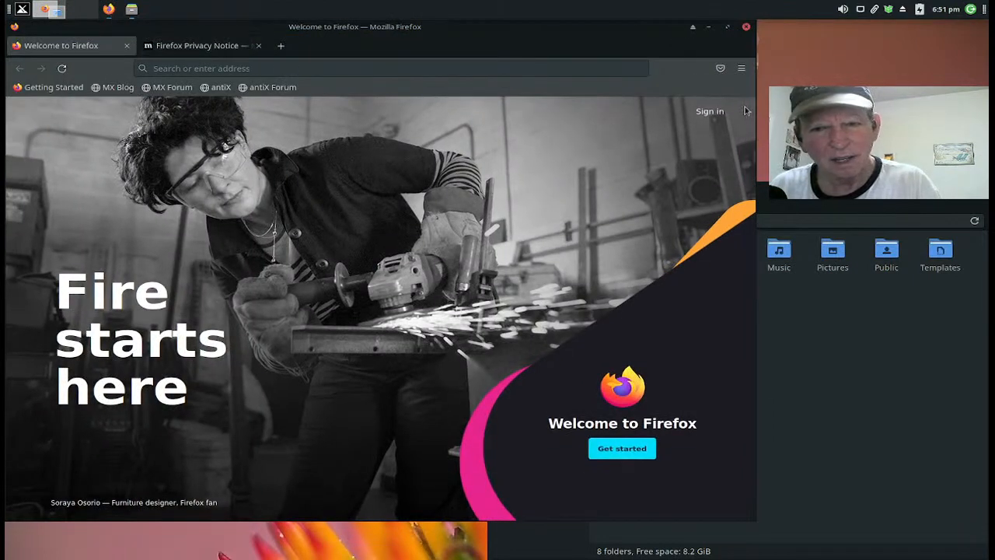
click(742, 68)
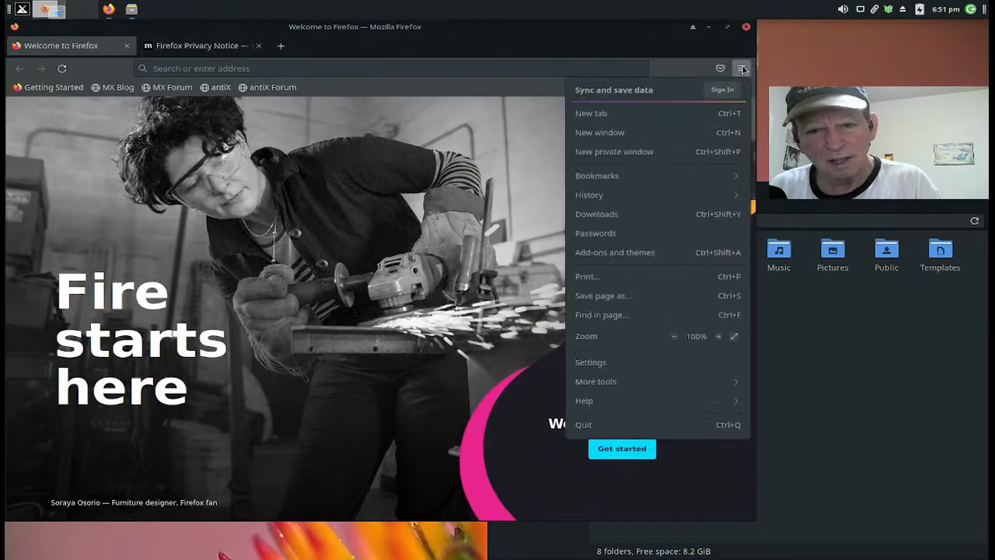
click(641, 410)
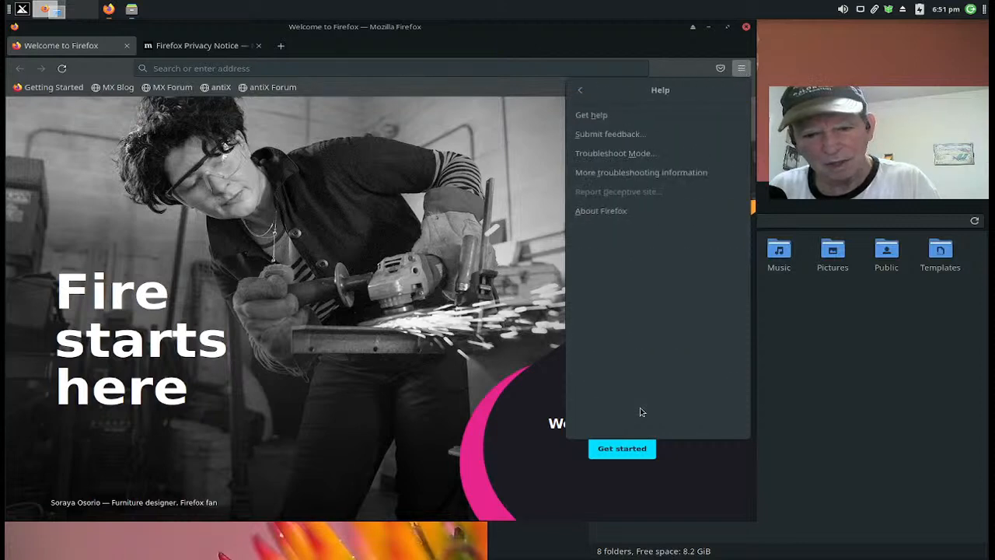
click(602, 212)
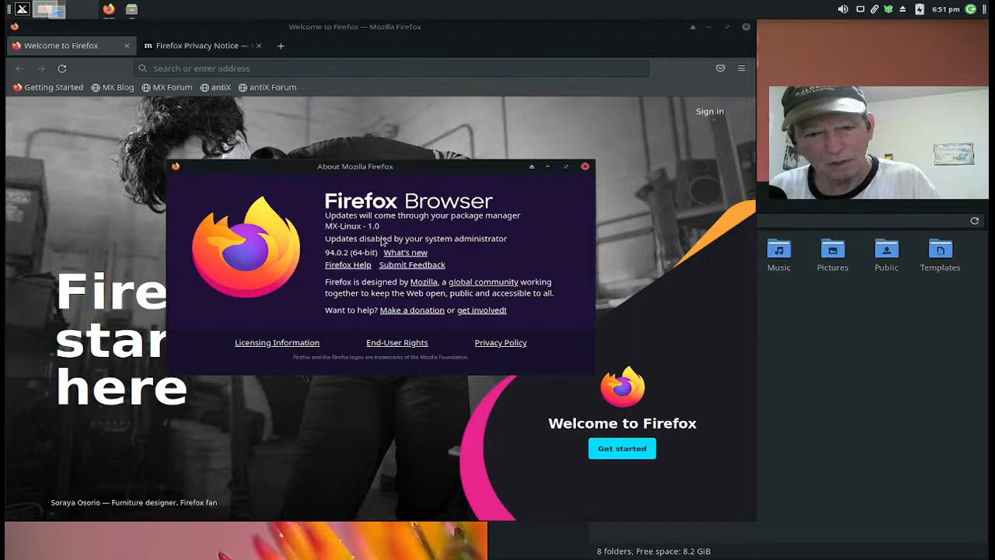
Step: View the Firefox Help page and the Firefox Privacy Notice, and close both pages
click(348, 264)
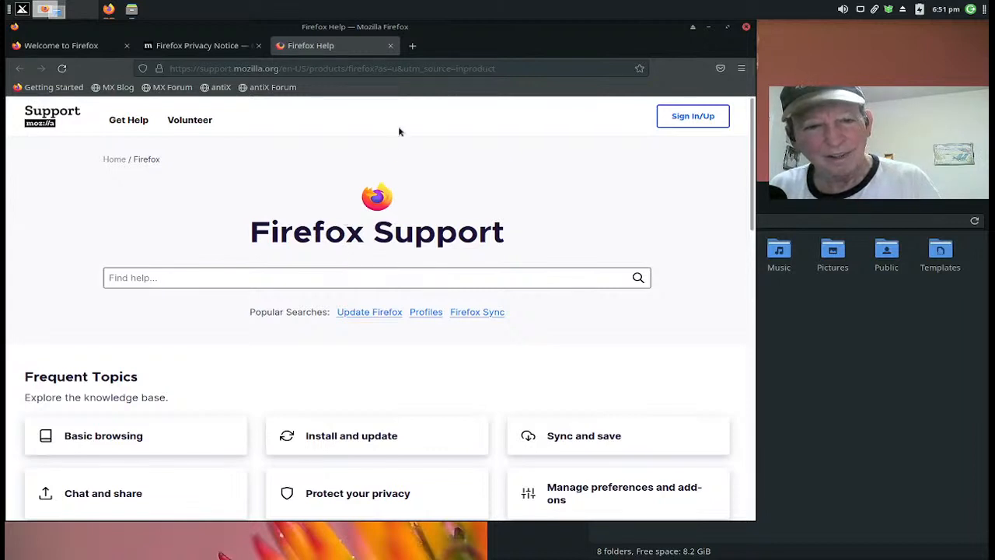
click(390, 46)
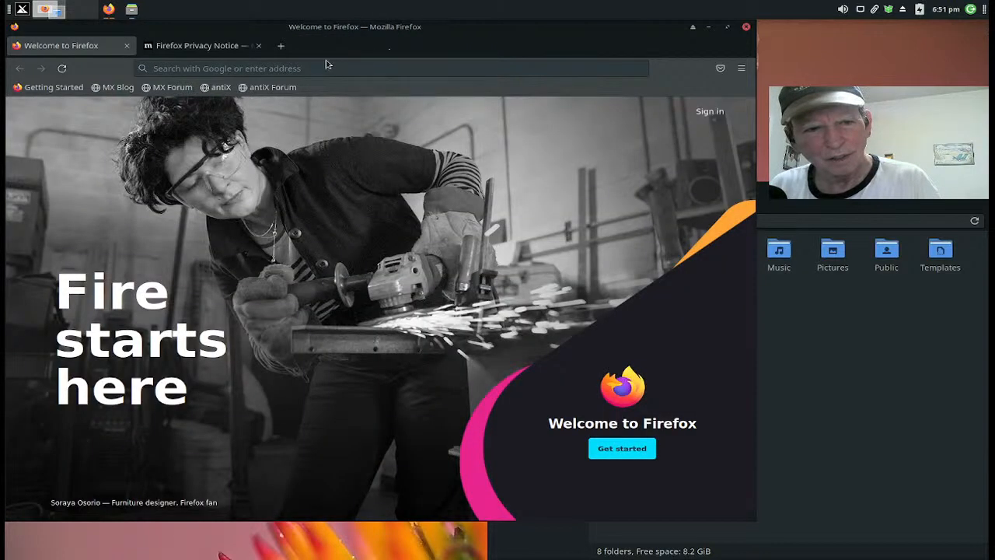
click(220, 47)
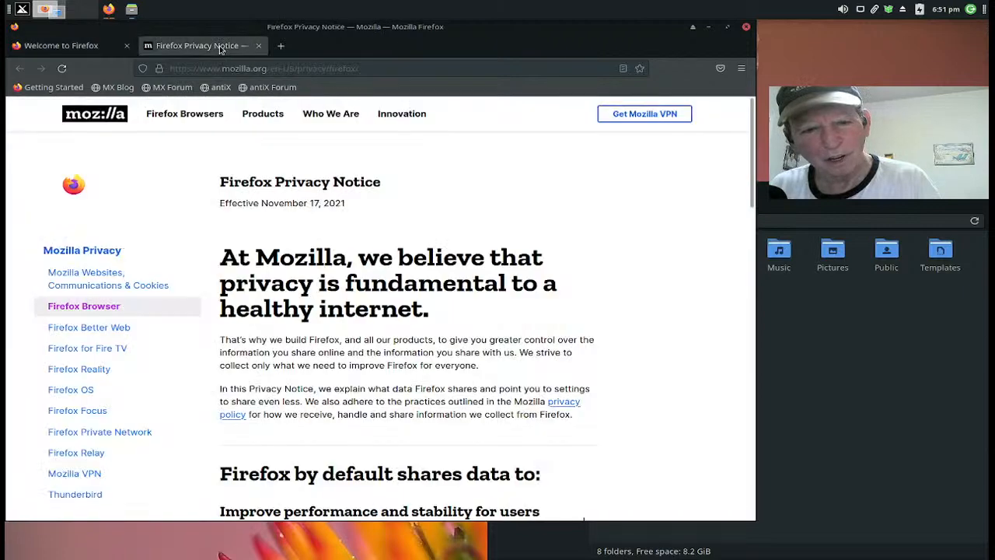
click(260, 46)
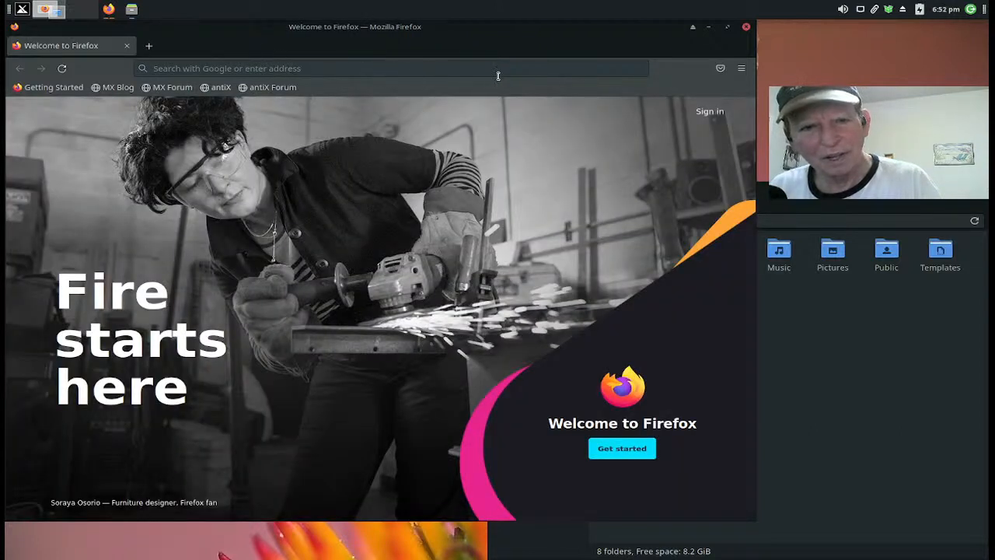
Step: Close Firefox, its About window and the home folder window to clear the desktop
click(746, 27)
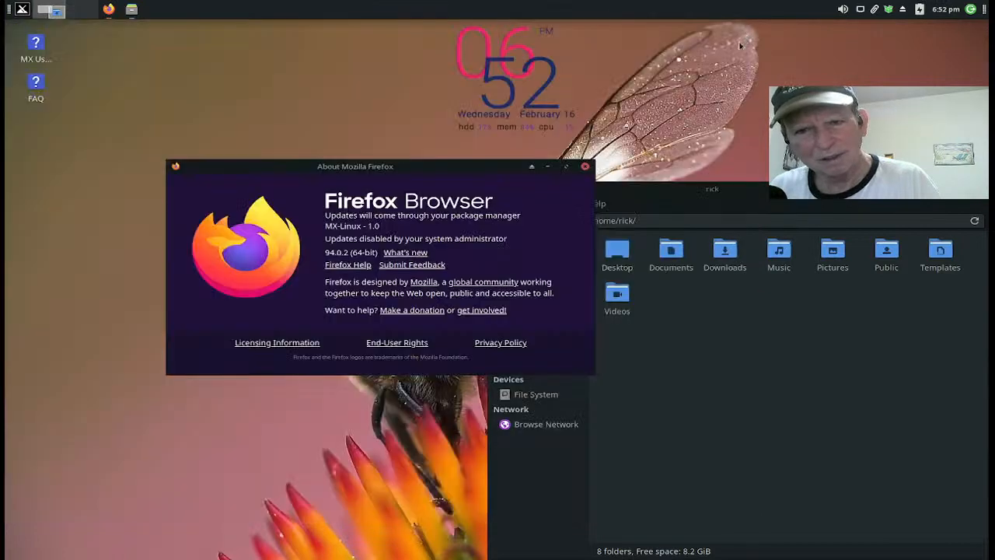
click(584, 167)
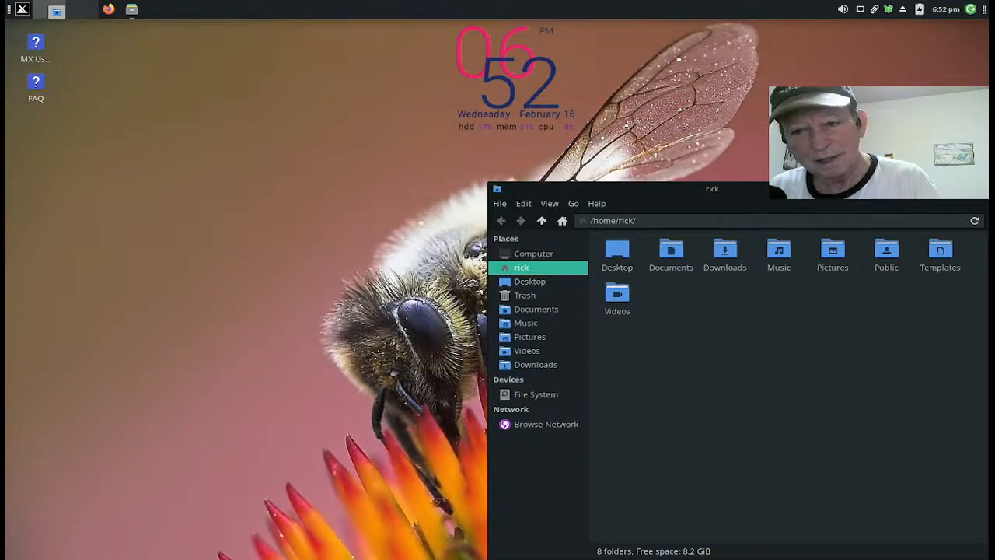
click(977, 189)
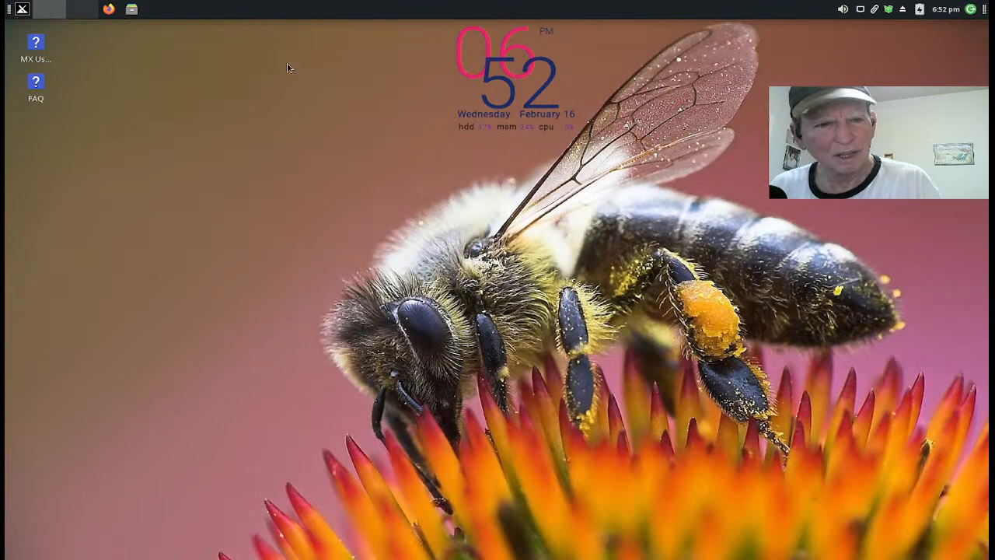
Step: Open the Pictures folder from the home folder, look over the actions available inside it, and close the file manager
click(132, 9)
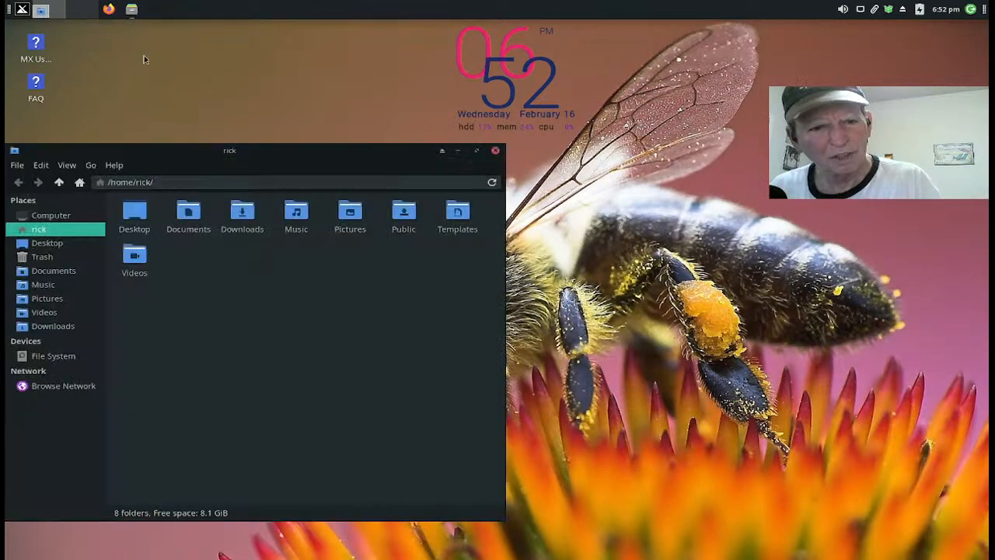
drag(162, 148, 237, 147)
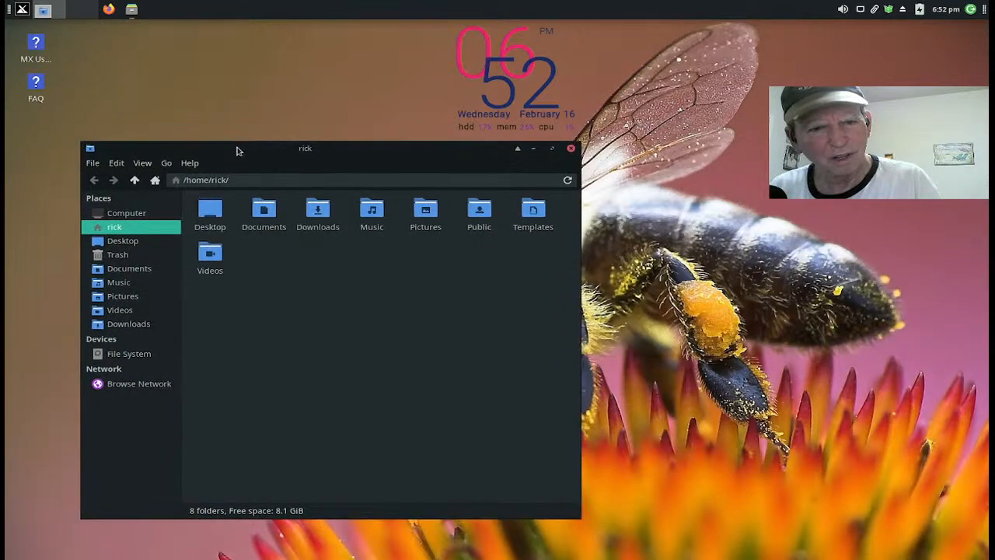
double_click(424, 220)
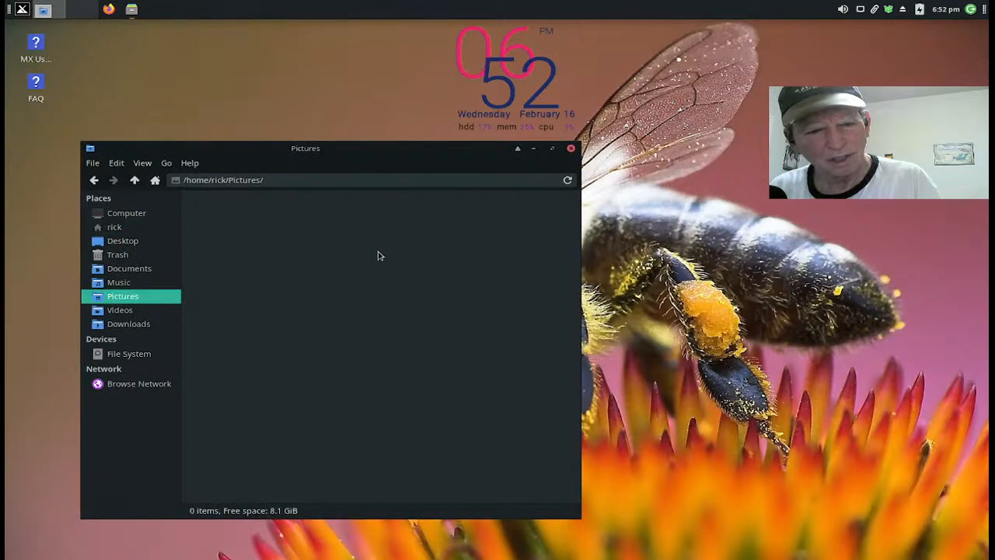
right_click(282, 261)
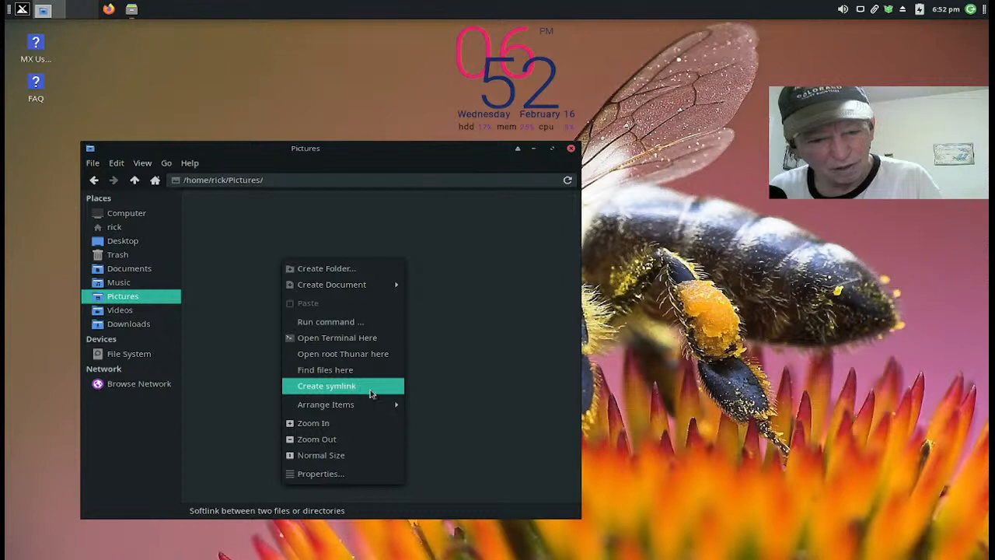
click(443, 392)
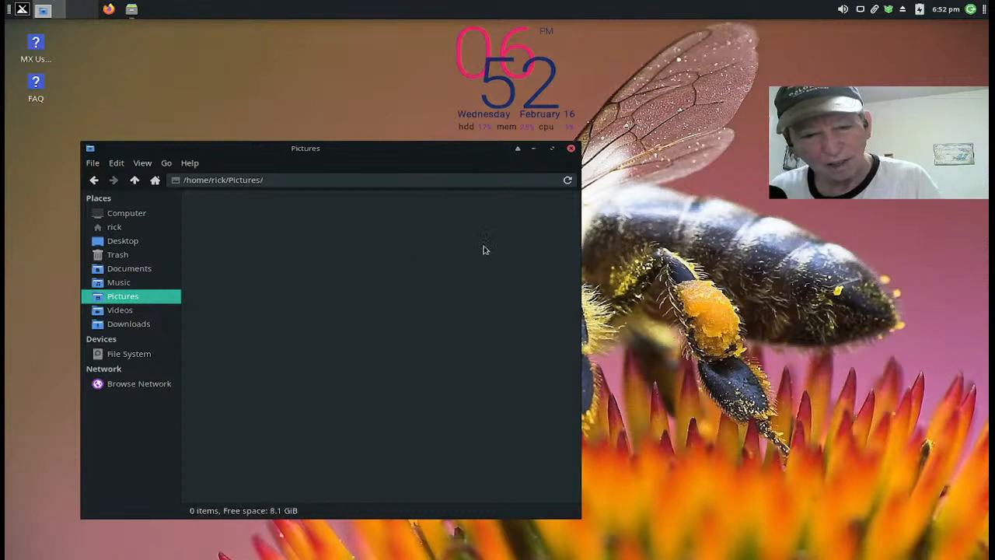
click(570, 149)
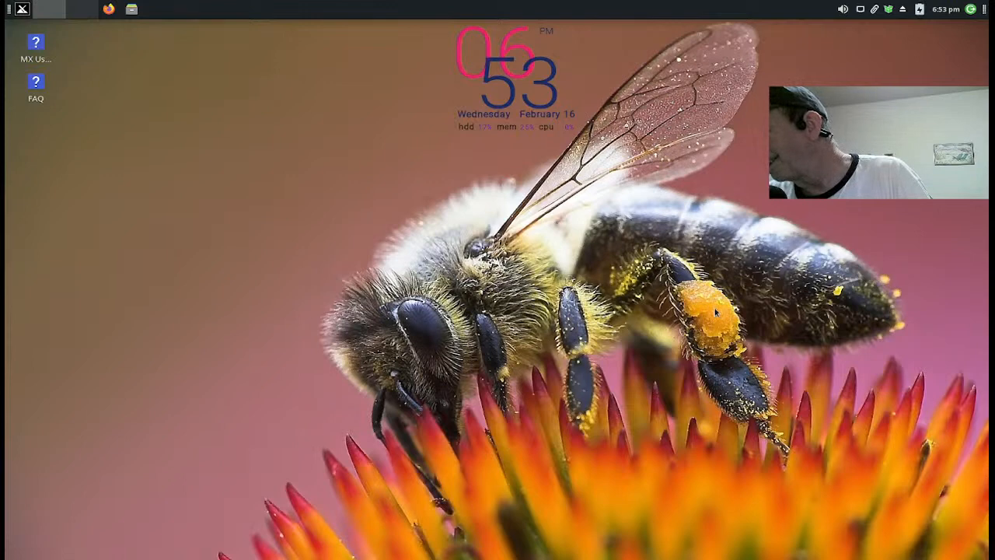
Step: Try the dark pipes-and-valves wallpaper, set the desktop background to the white wavy facade under a blue sky, and close the desktop settings
right_click(716, 188)
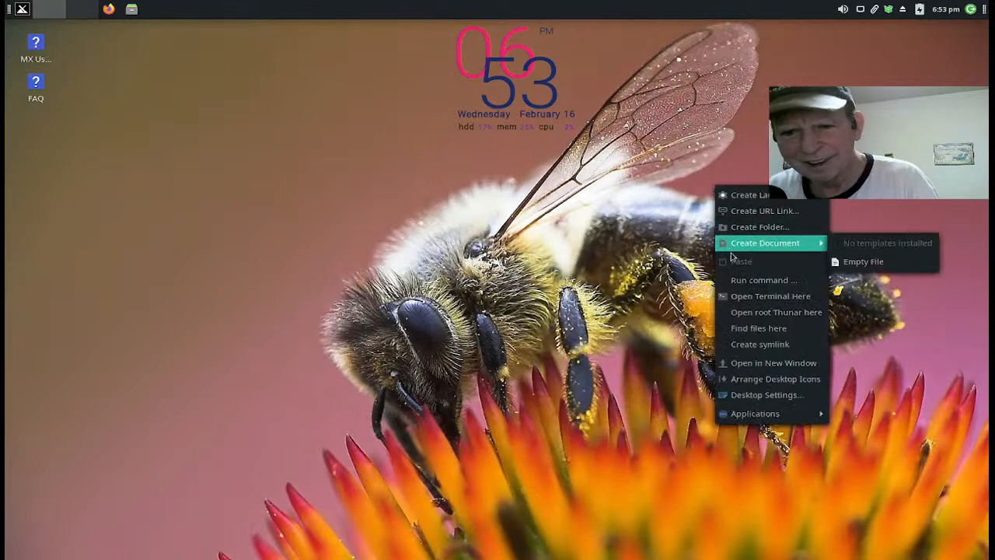
click(742, 394)
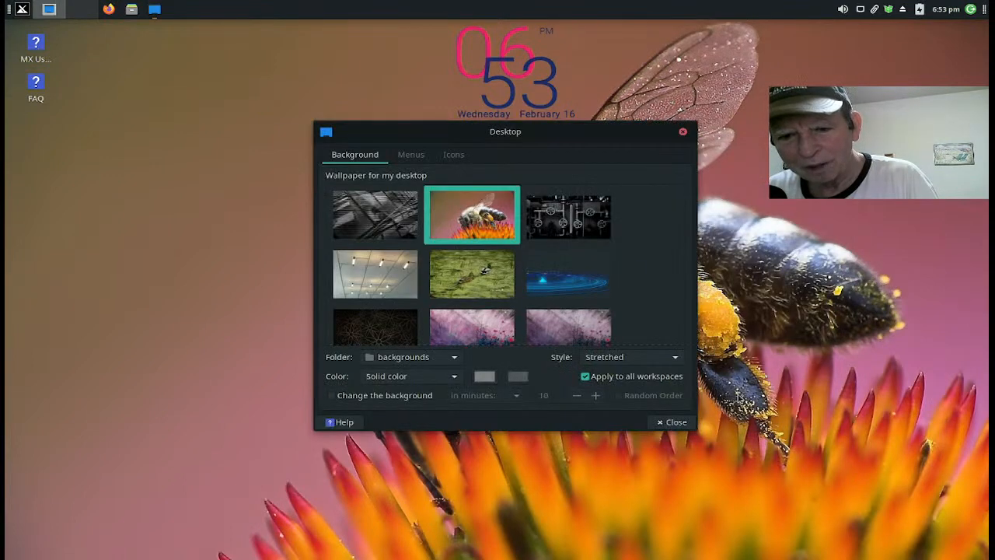
click(543, 214)
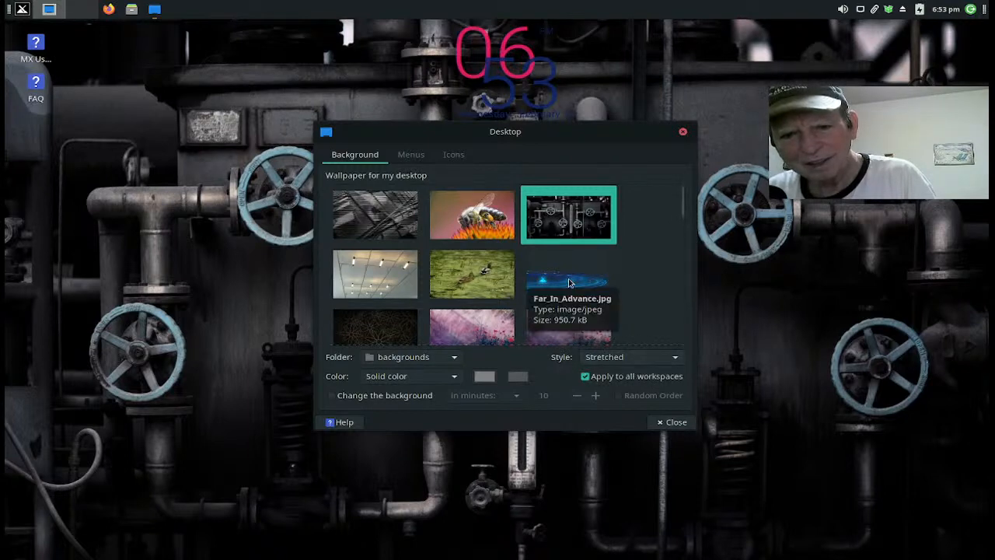
scroll(568, 280, down, 1)
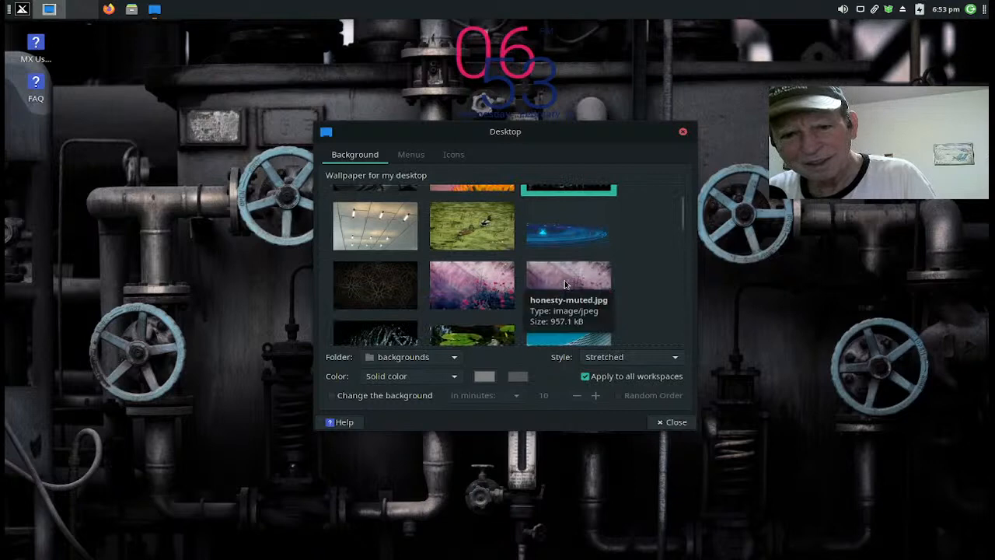
scroll(564, 281, down, 1)
click(562, 288)
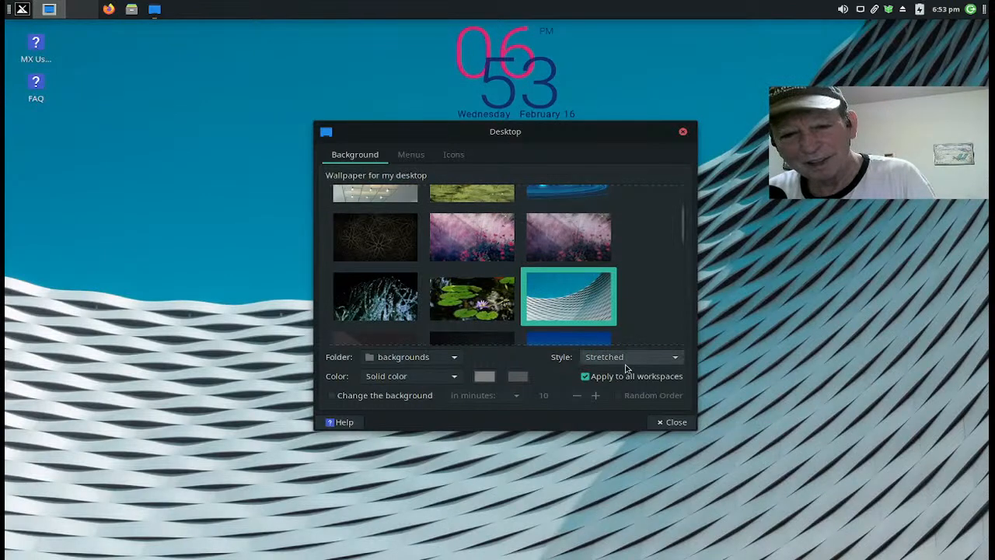
click(660, 422)
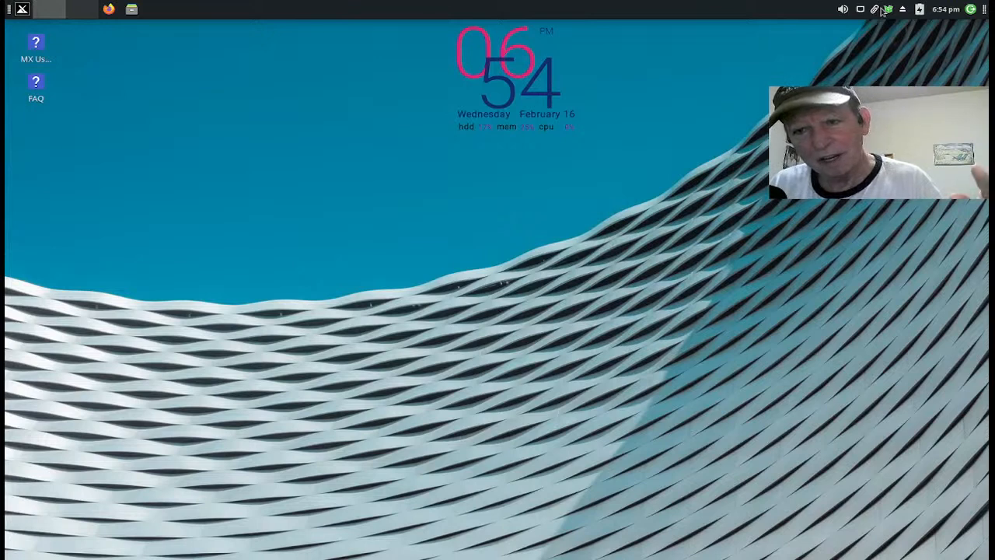
Step: Run the full upgrade in MX Updater with automatic 'yes' to all prompts, authenticate with the account password, and review the terminal output
mouse_move(888, 10)
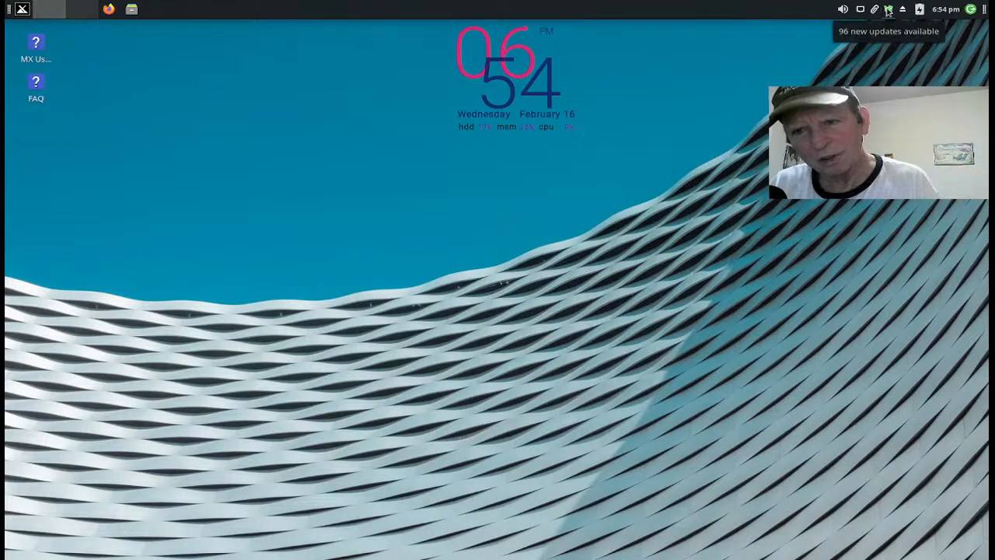
click(888, 12)
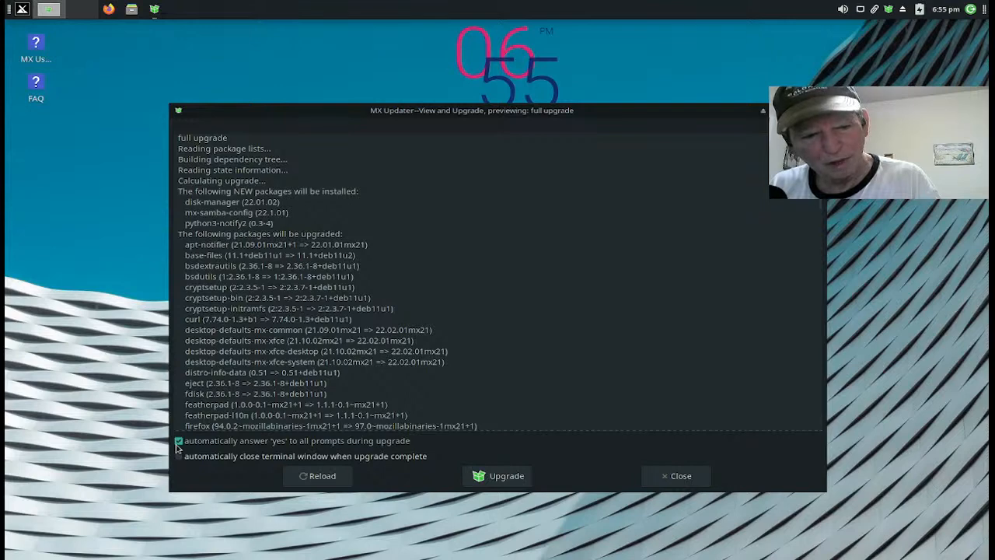
click(179, 441)
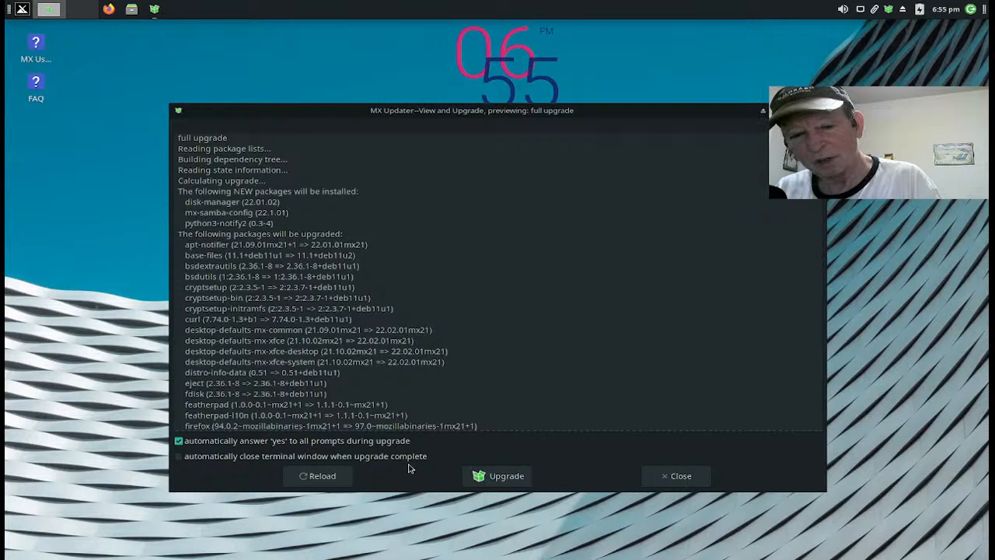
click(491, 476)
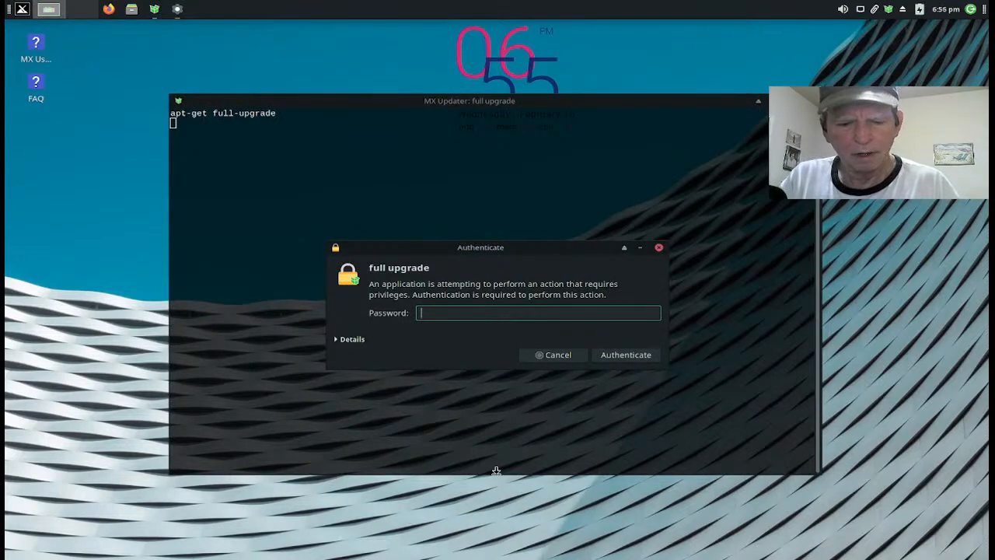
text(******)
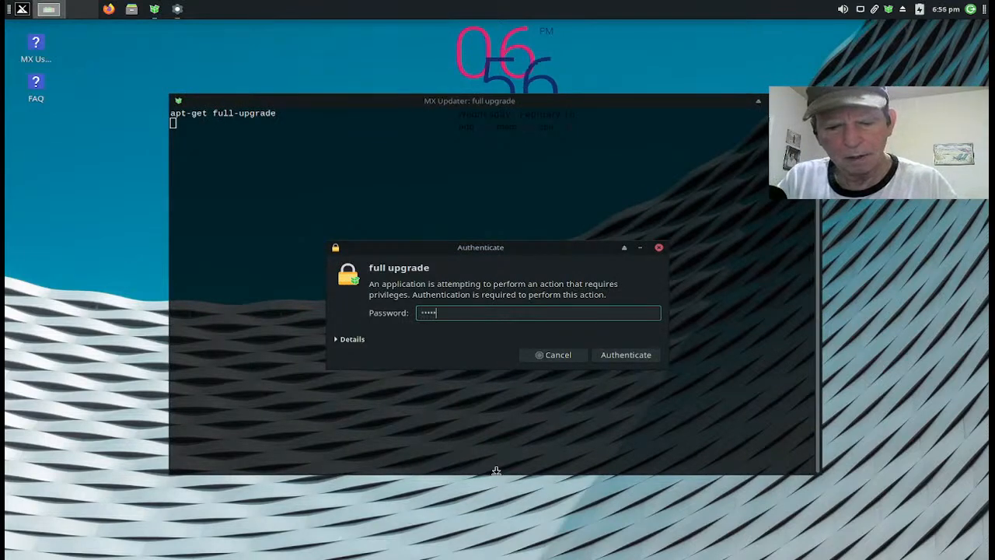
key(Return)
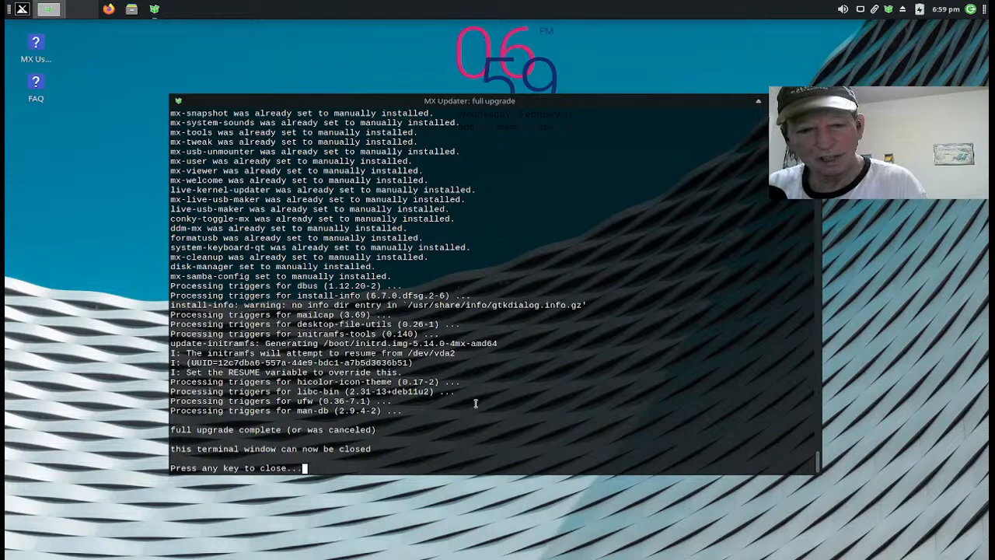
scroll(544, 293, up, 1)
scroll(544, 294, up, 5)
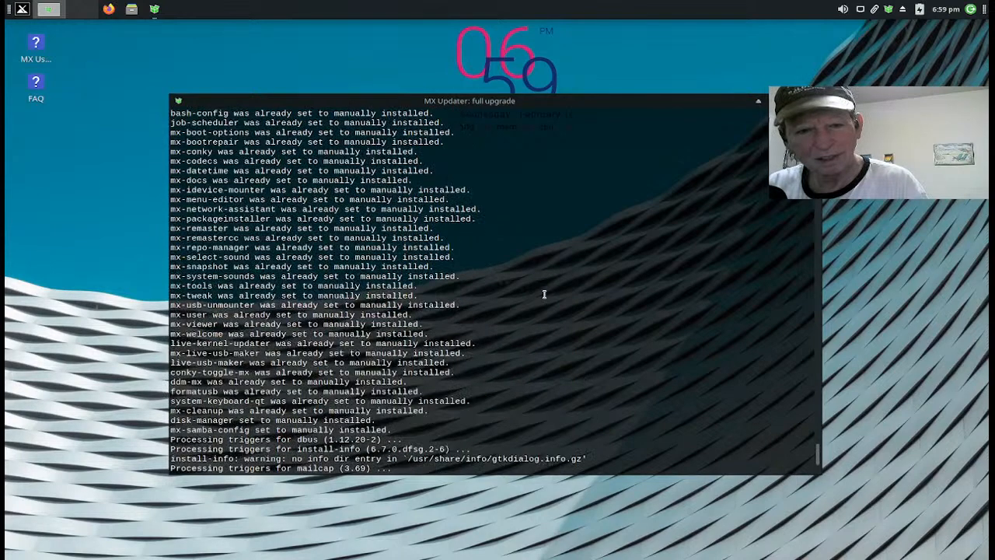
Step: Review the full upgrade's terminal output through to its end and close the finished upgrade terminal
scroll(544, 293, up, 6)
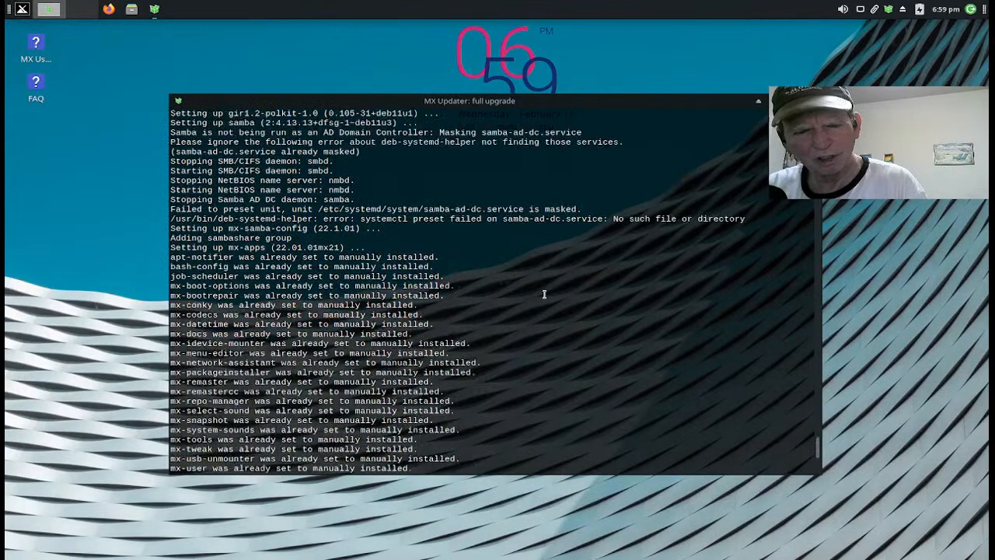
scroll(544, 294, up, 3)
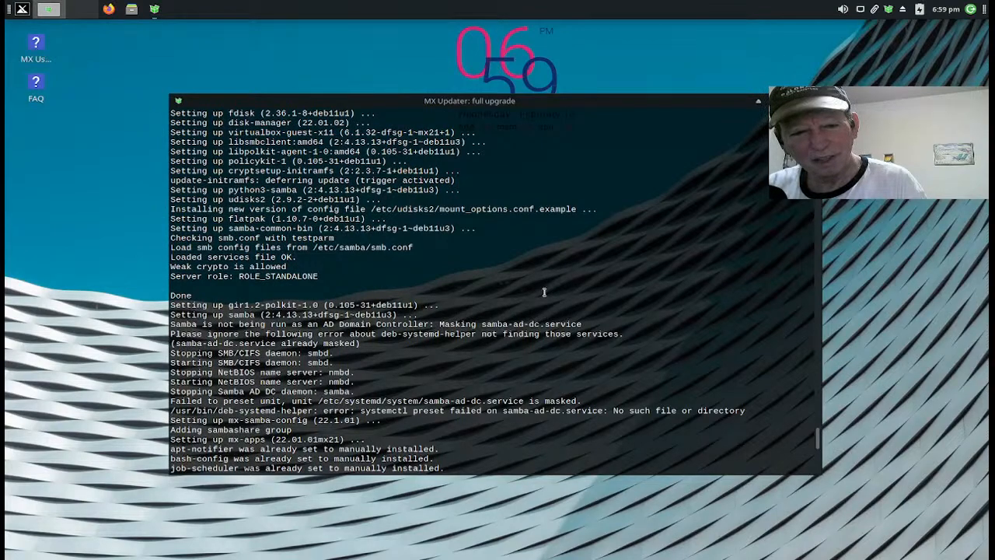
scroll(544, 293, down, 20)
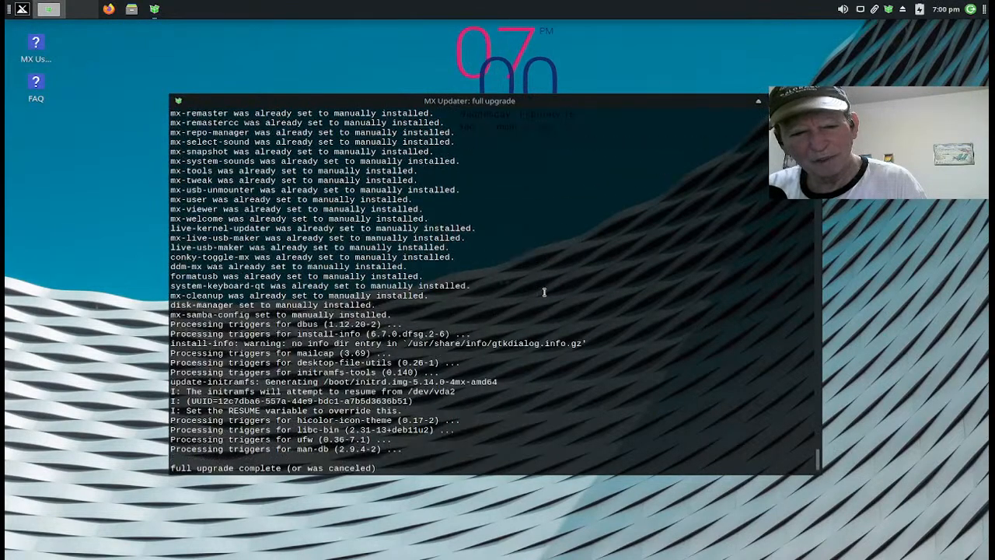
scroll(544, 292, down, 2)
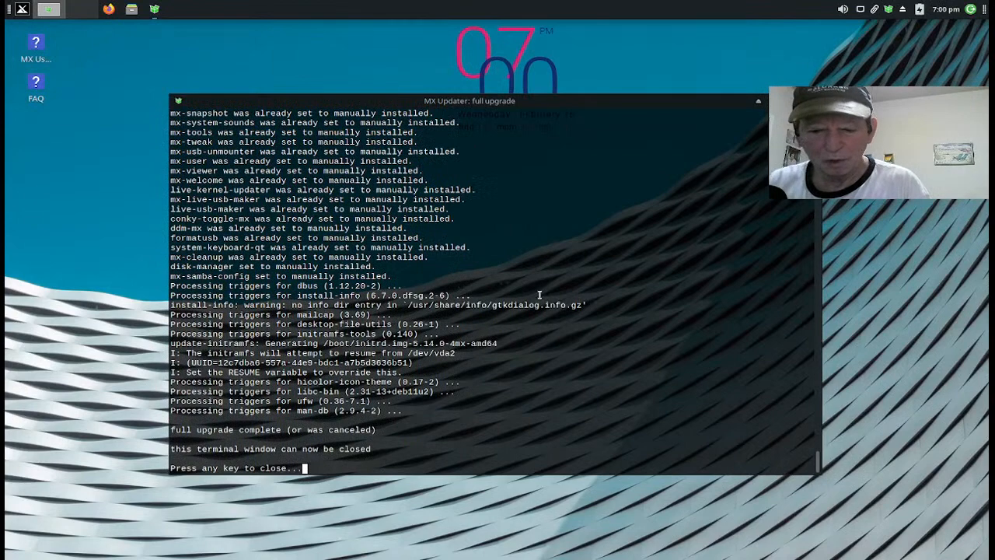
key(Return)
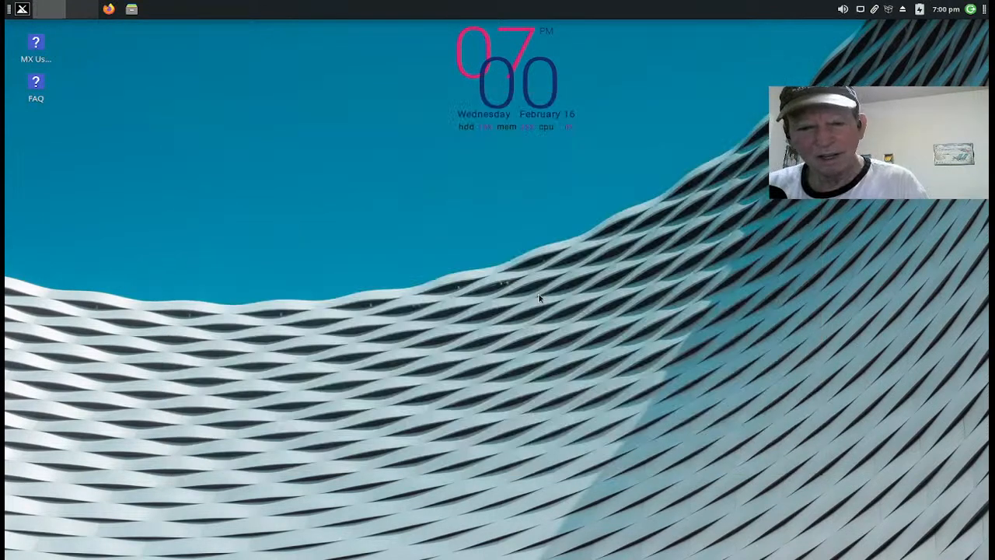
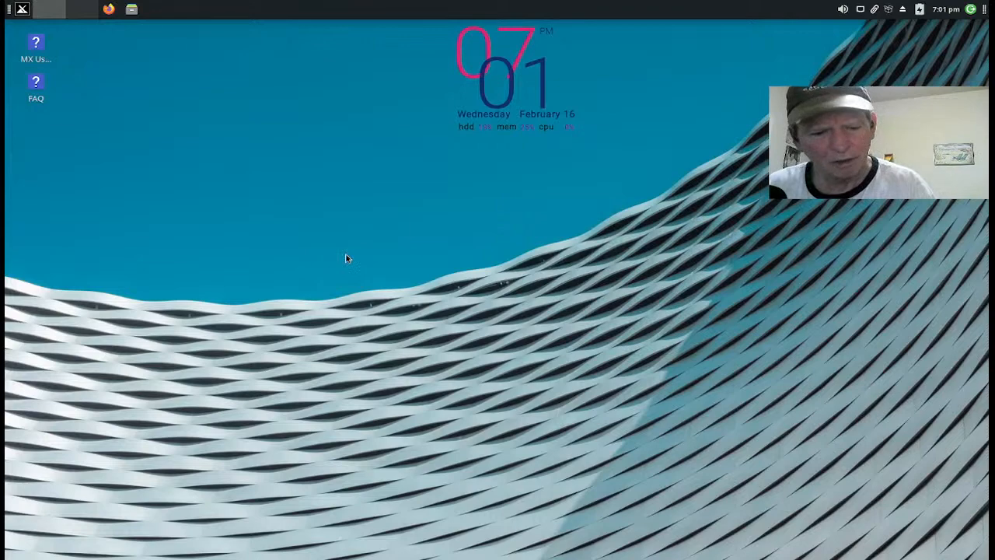
Step: Look over the installed applications by category, including Development, Office, System, MX Tools and Accessories
key(super)
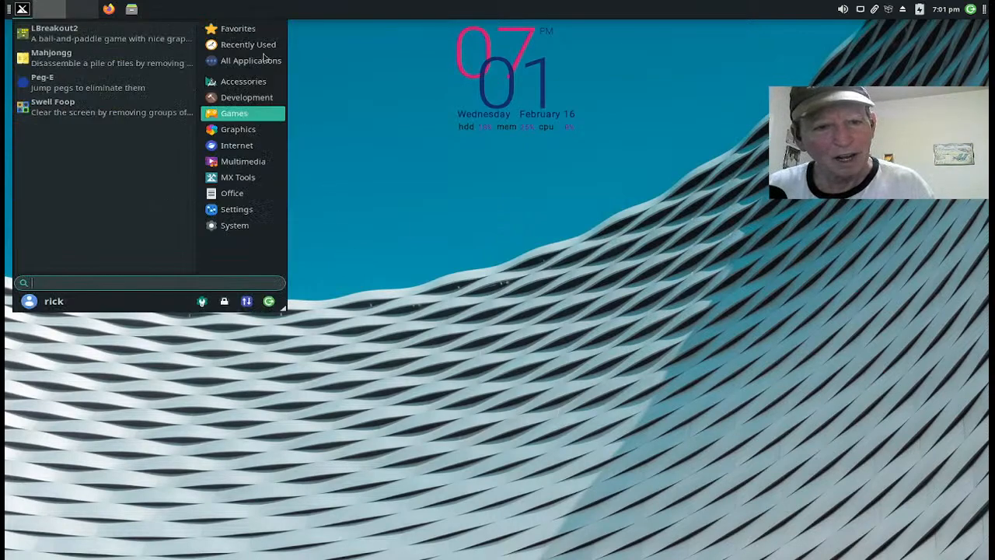
mouse_move(256, 48)
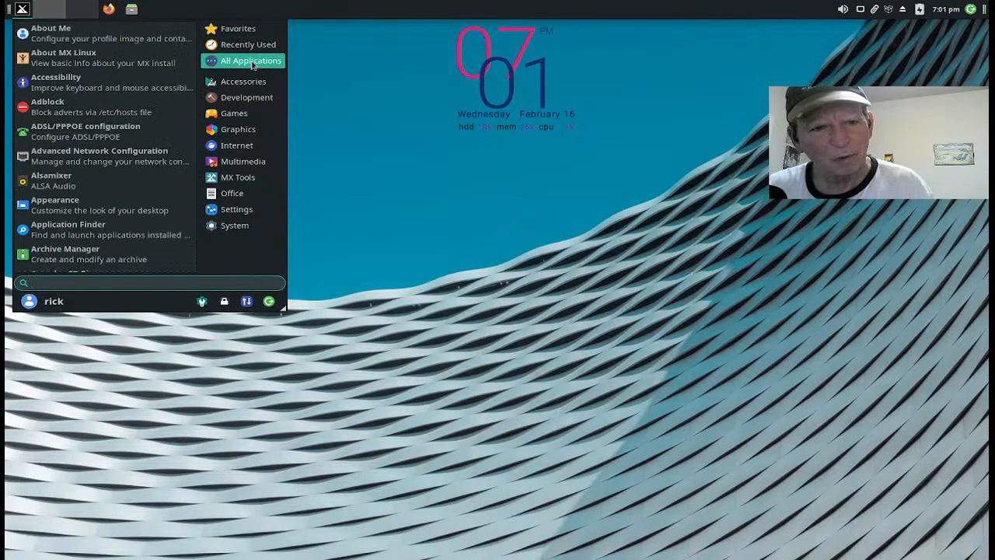
mouse_move(247, 82)
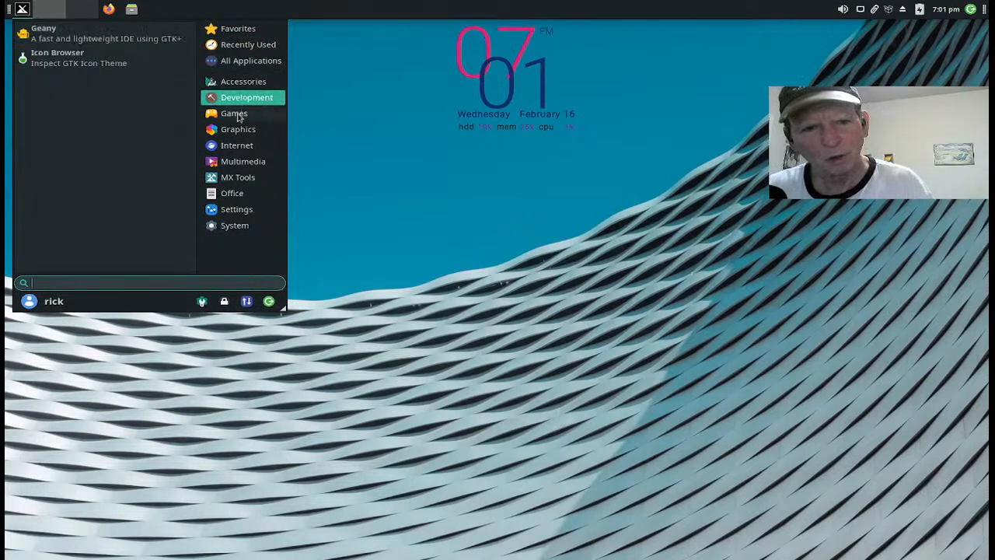
mouse_move(231, 161)
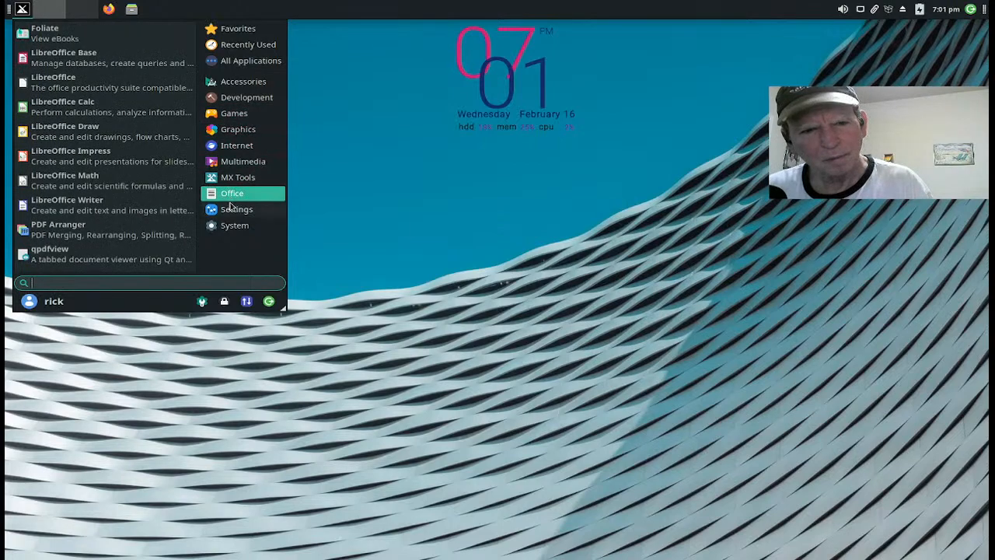
mouse_move(231, 226)
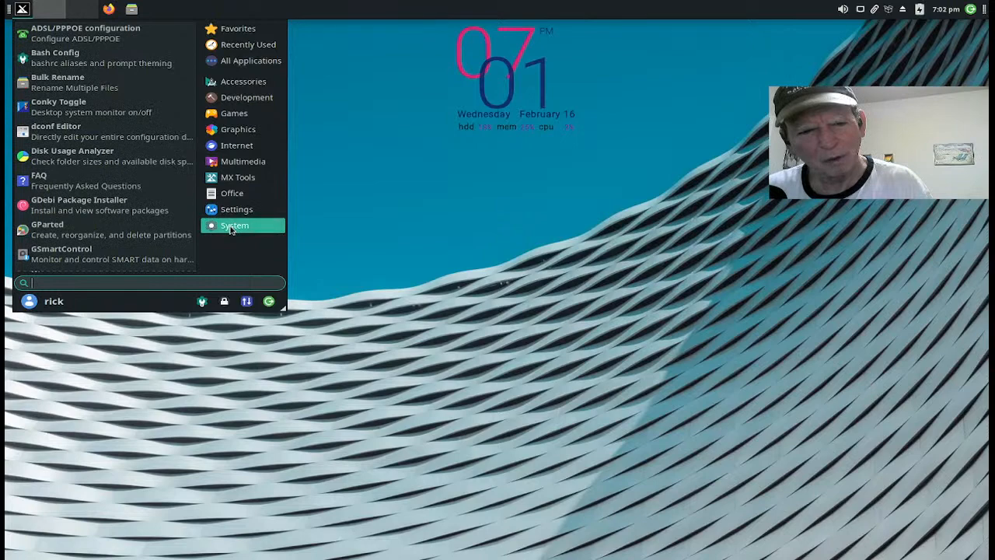
mouse_move(233, 178)
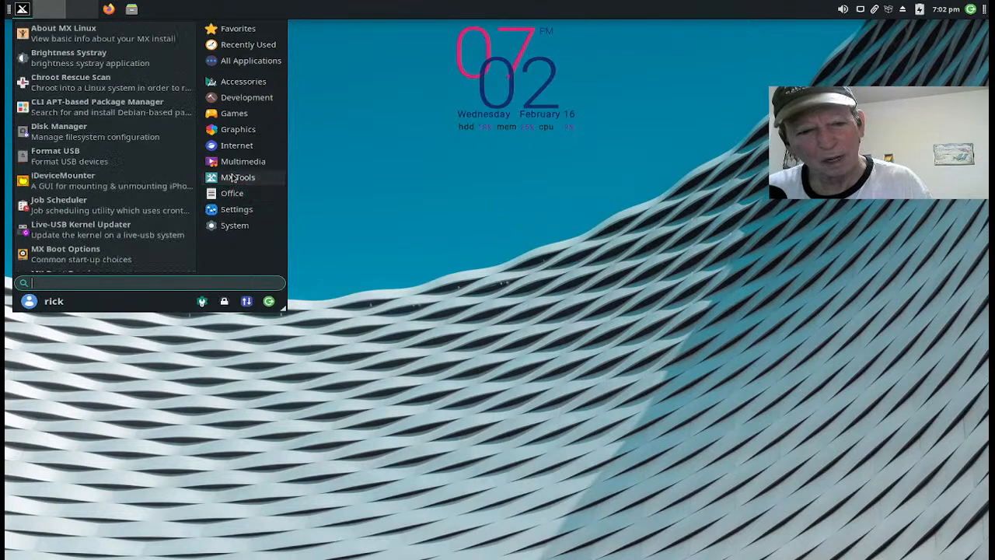
mouse_move(231, 133)
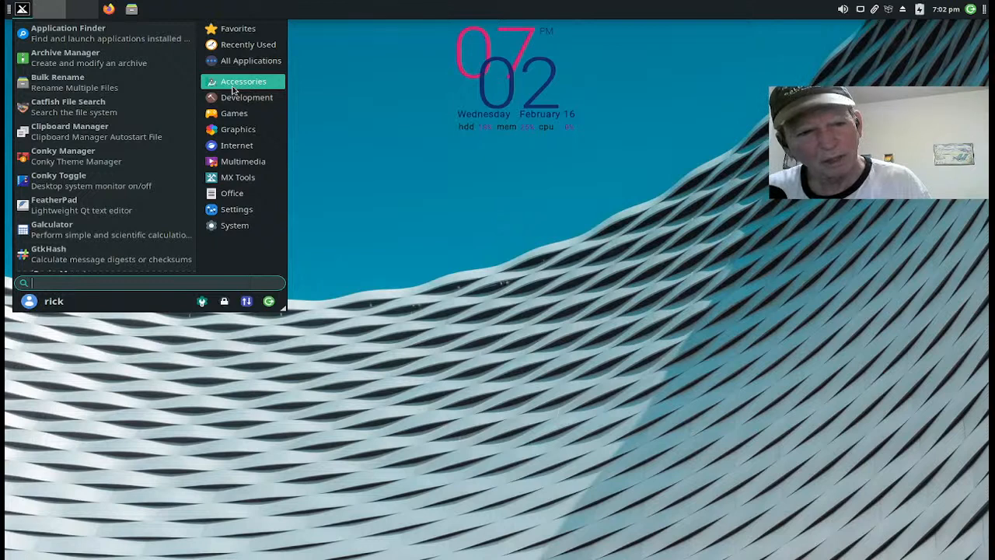
Step: Turn off the desktop system monitor using Conky Toggle from the Accessories category
click(226, 97)
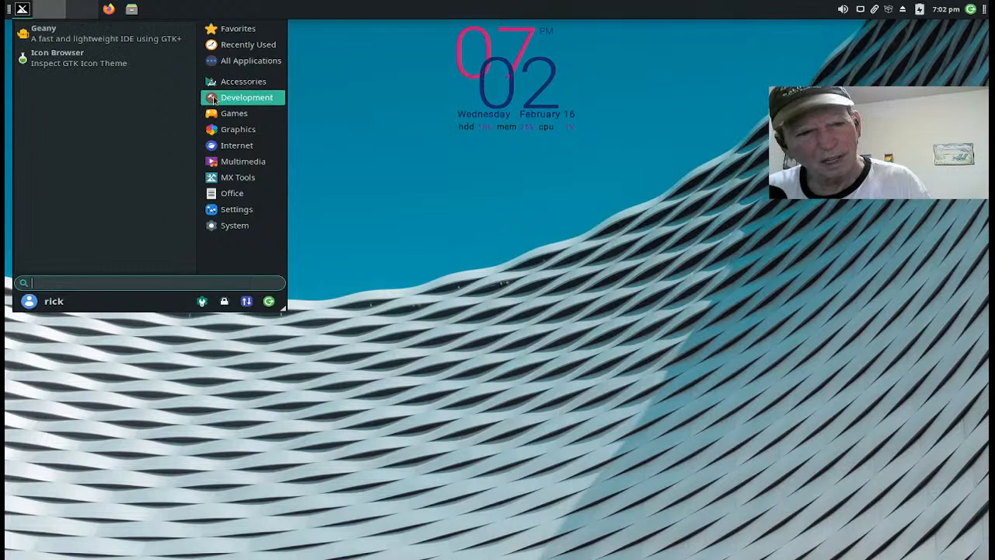
click(232, 85)
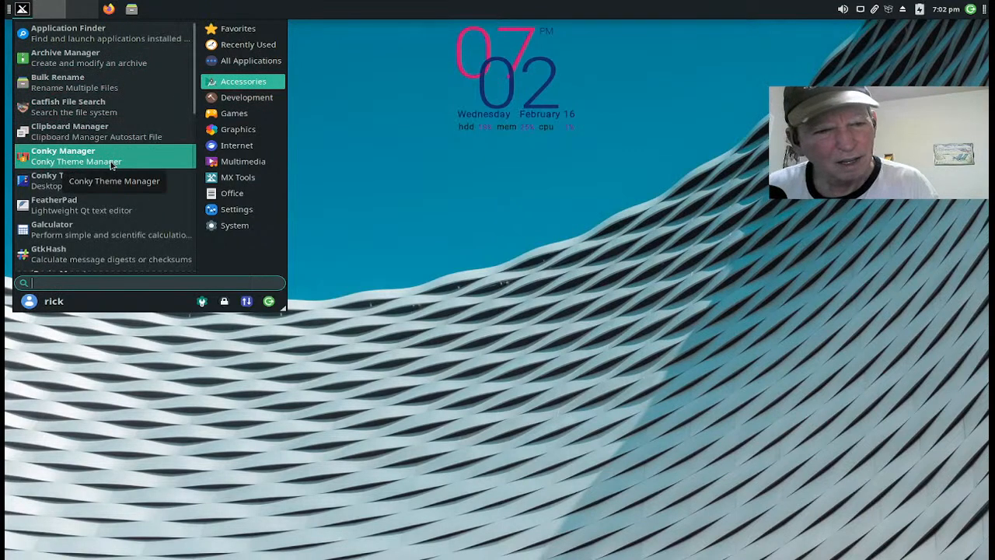
scroll(111, 165, down, 1)
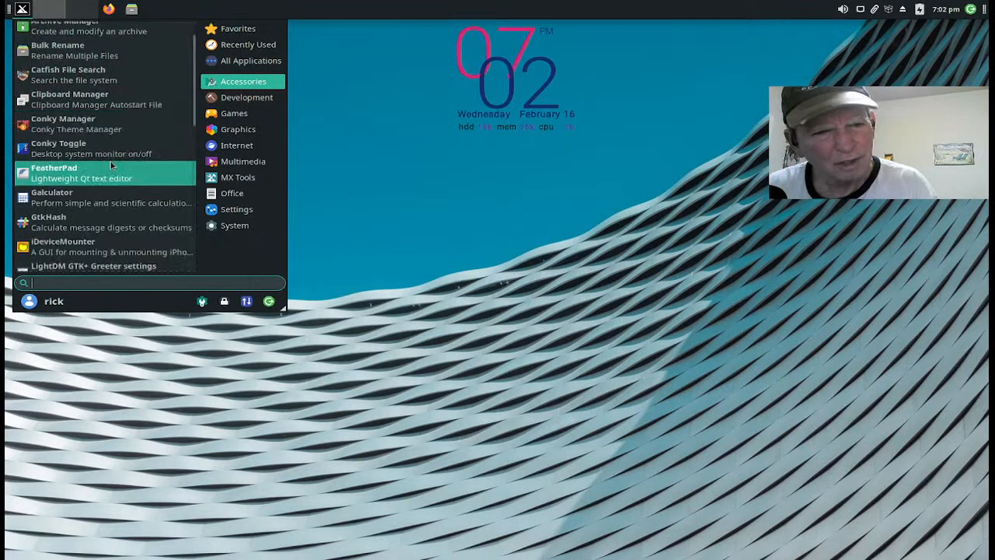
click(109, 155)
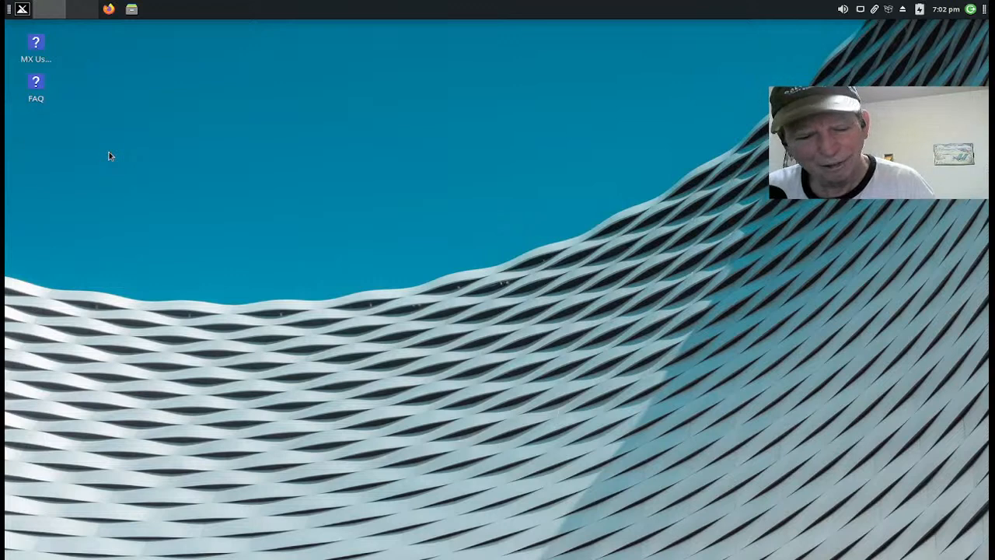
Step: Open Conky Manager from the Accessories category, look through its list of widgets, and close it
key(super)
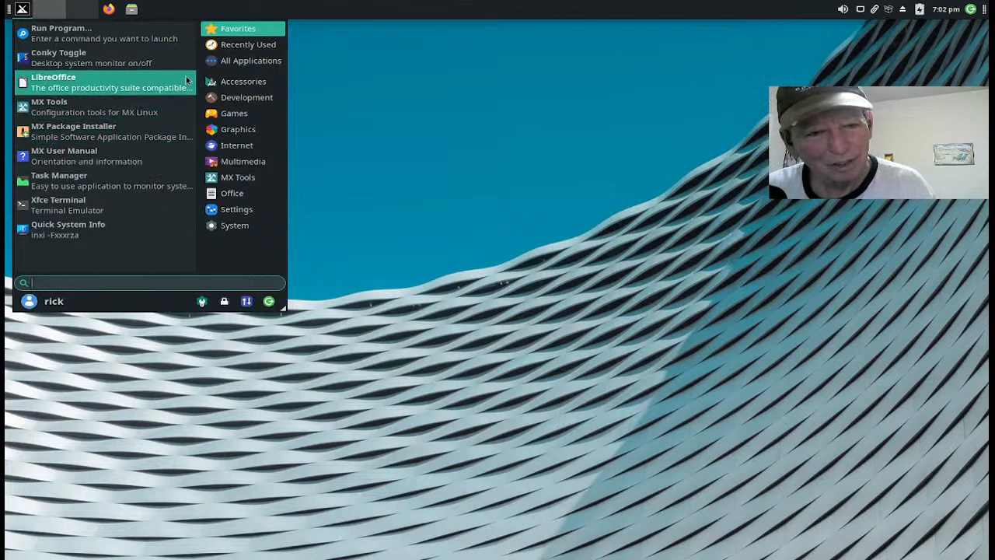
click(233, 82)
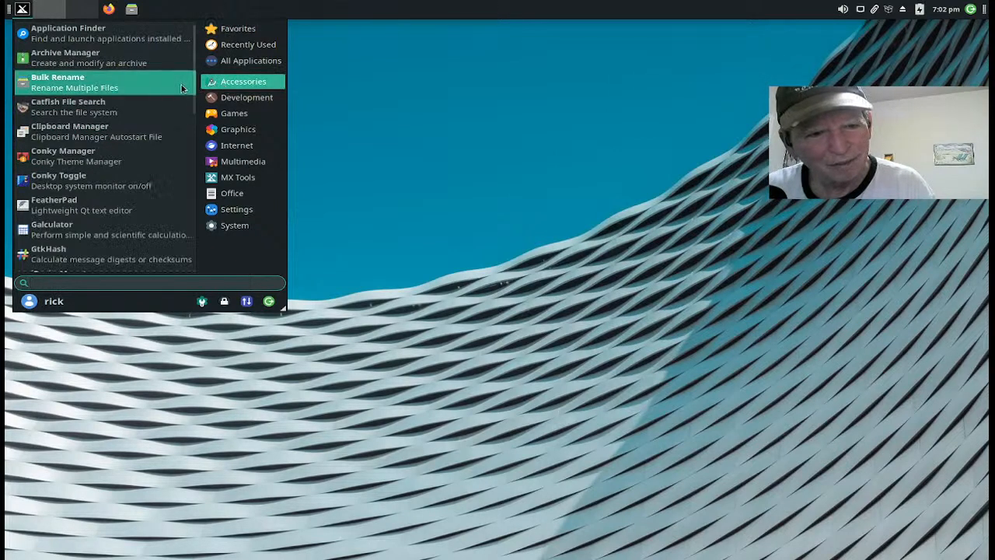
click(113, 156)
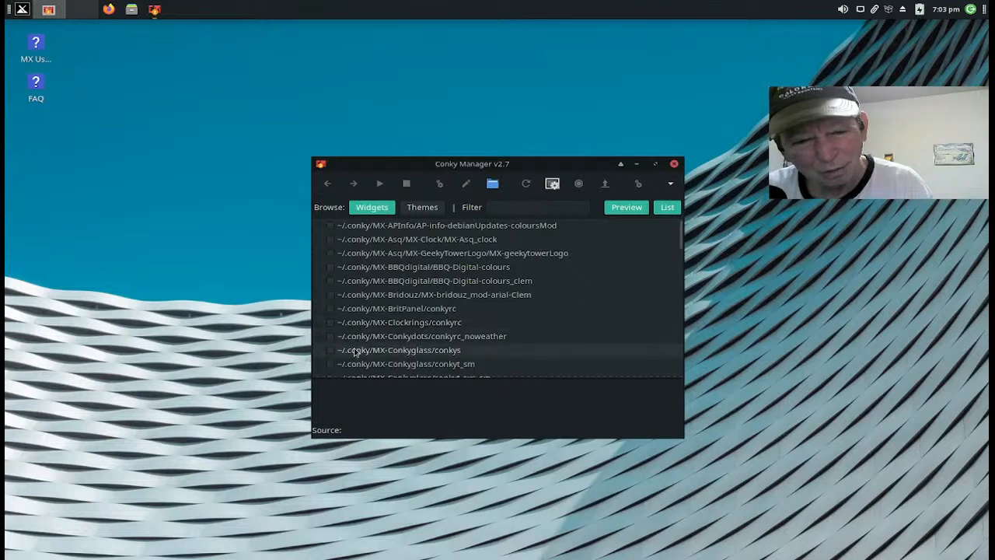
scroll(352, 338, down, 5)
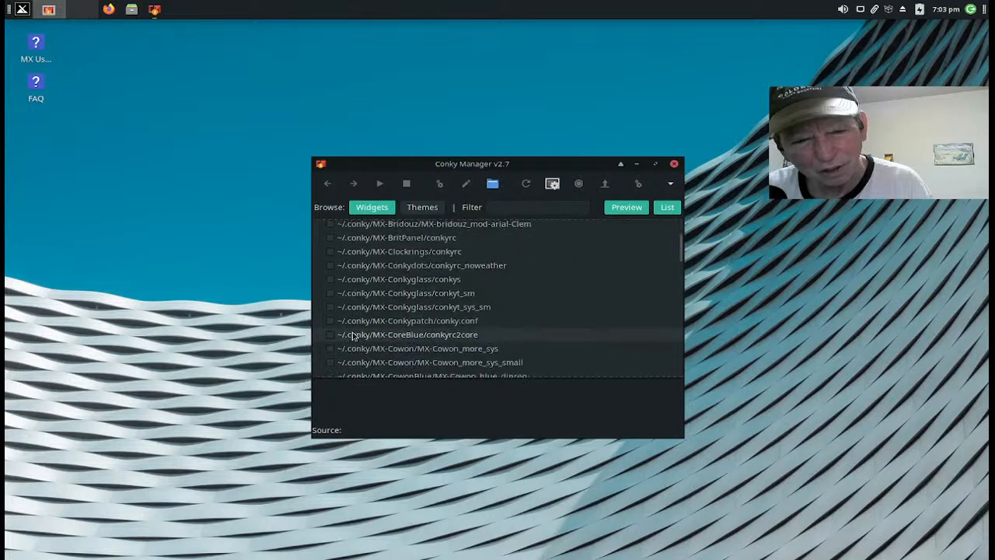
scroll(352, 336, down, 2)
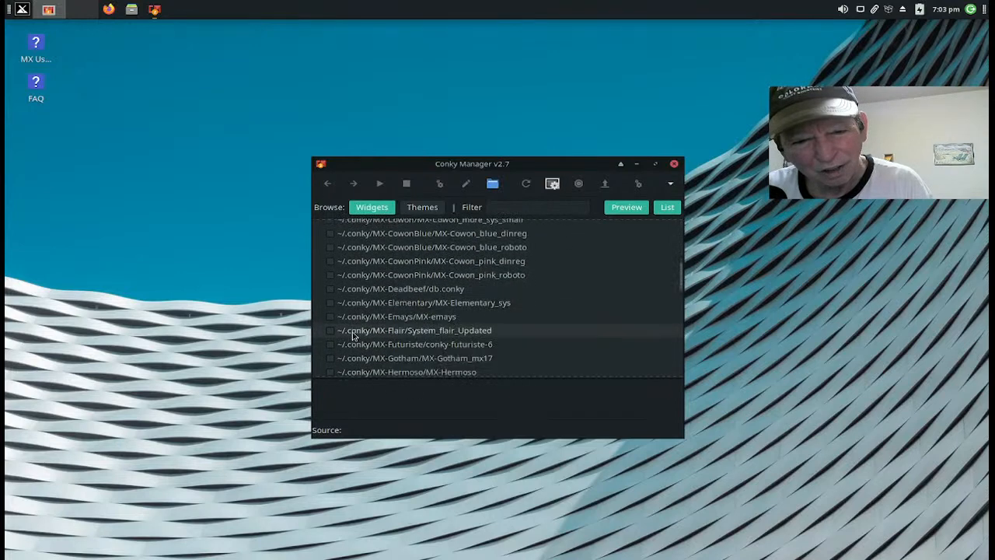
click(674, 167)
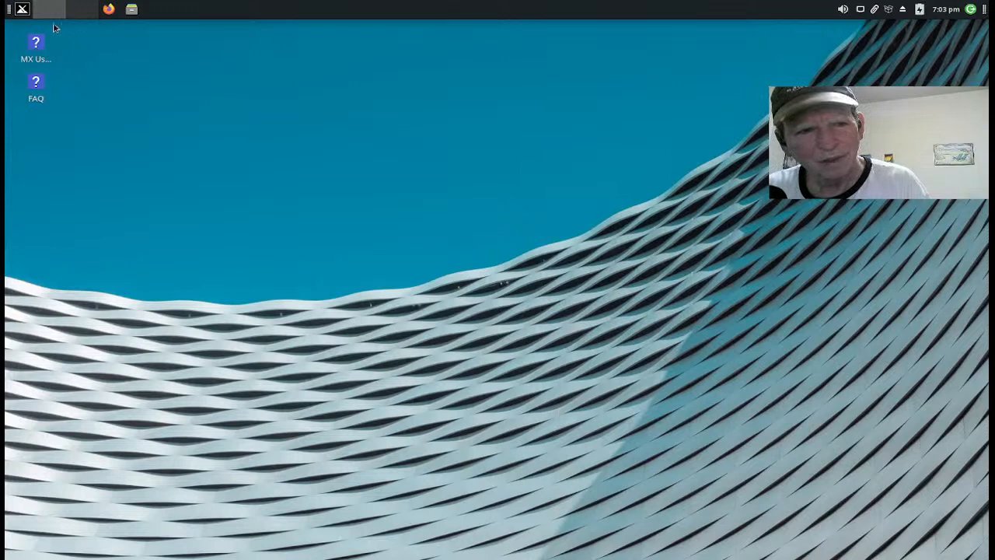
Step: Examine the applications bundled in the Development, Games, Graphics and Internet categories
click(21, 9)
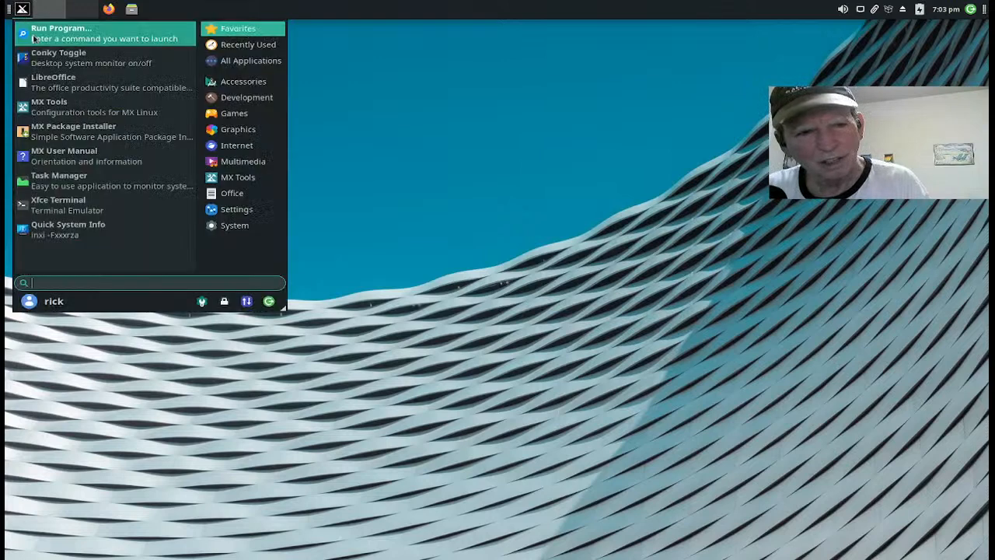
click(232, 101)
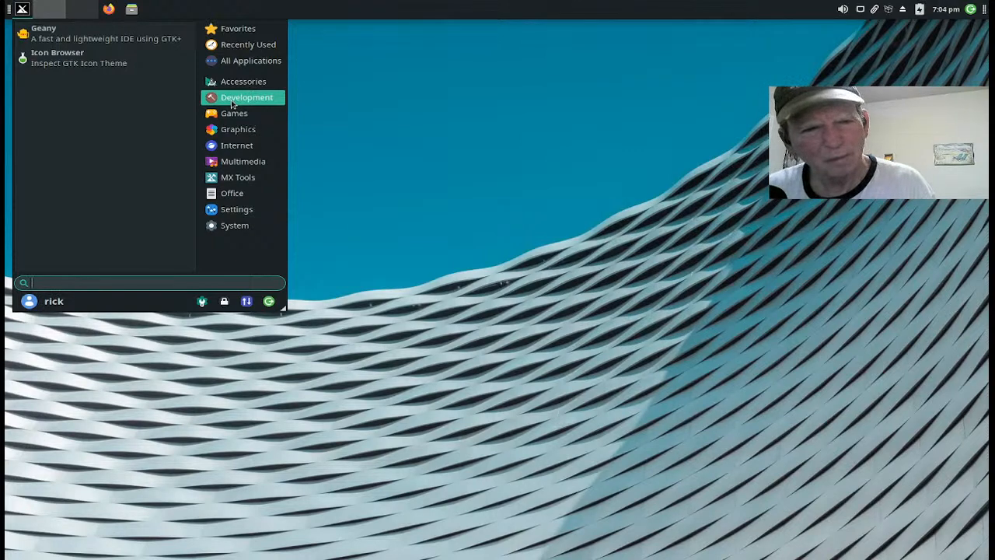
click(230, 115)
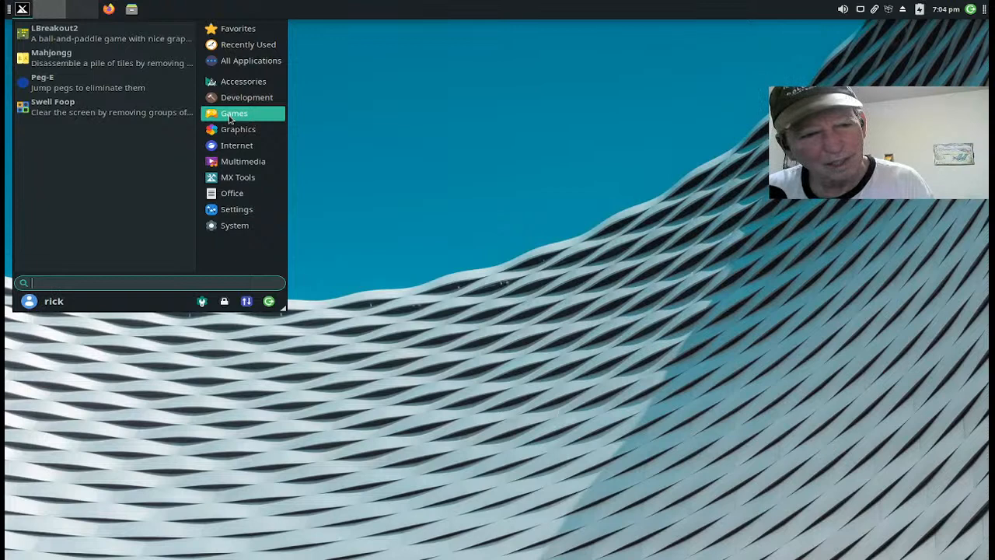
click(231, 131)
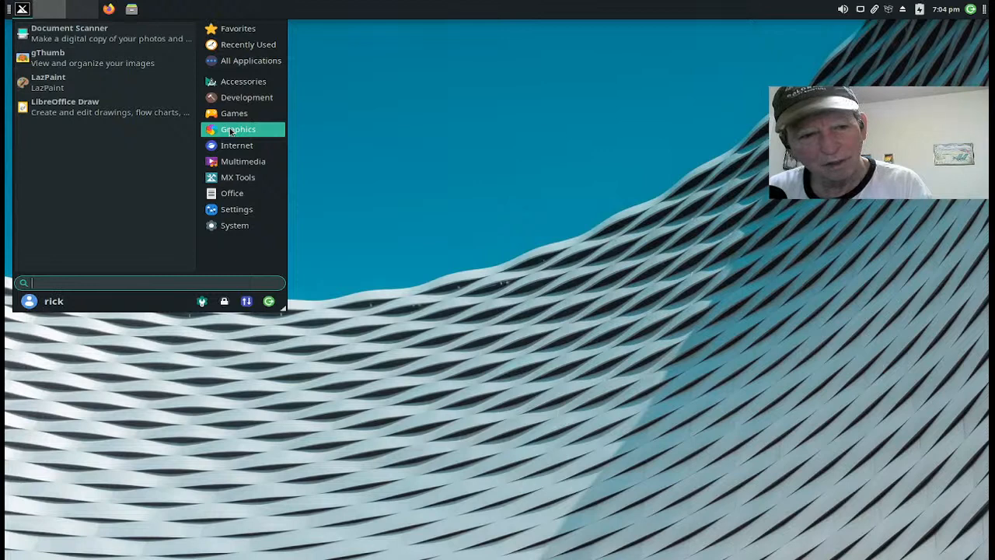
click(230, 149)
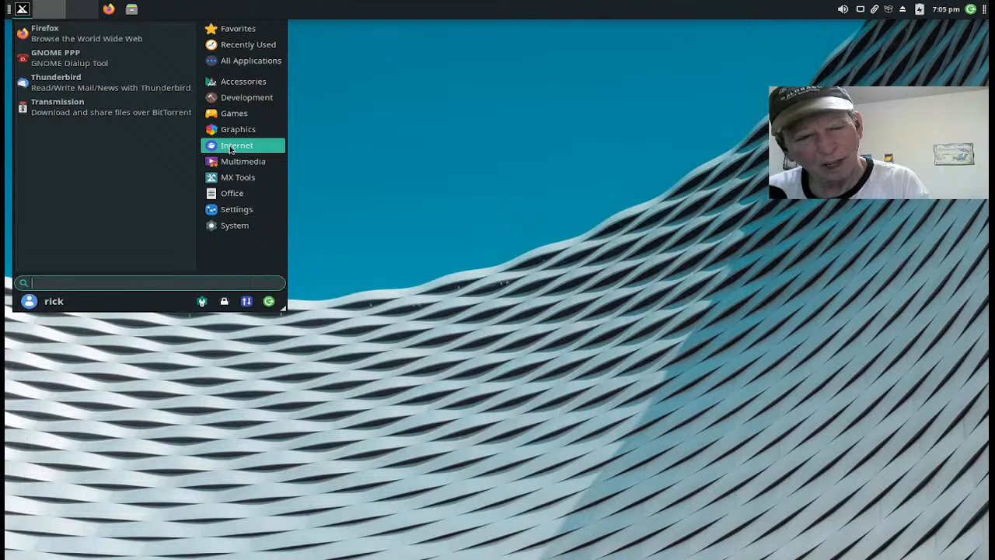
Step: Open PulseAudio Volume Control from the Multimedia category, check its output devices, and close it
mouse_move(230, 161)
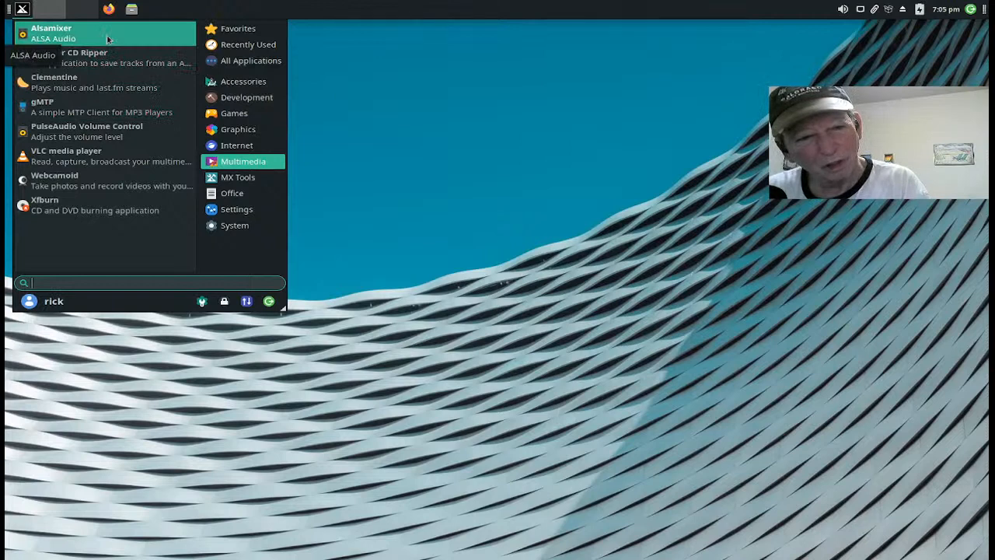
click(103, 134)
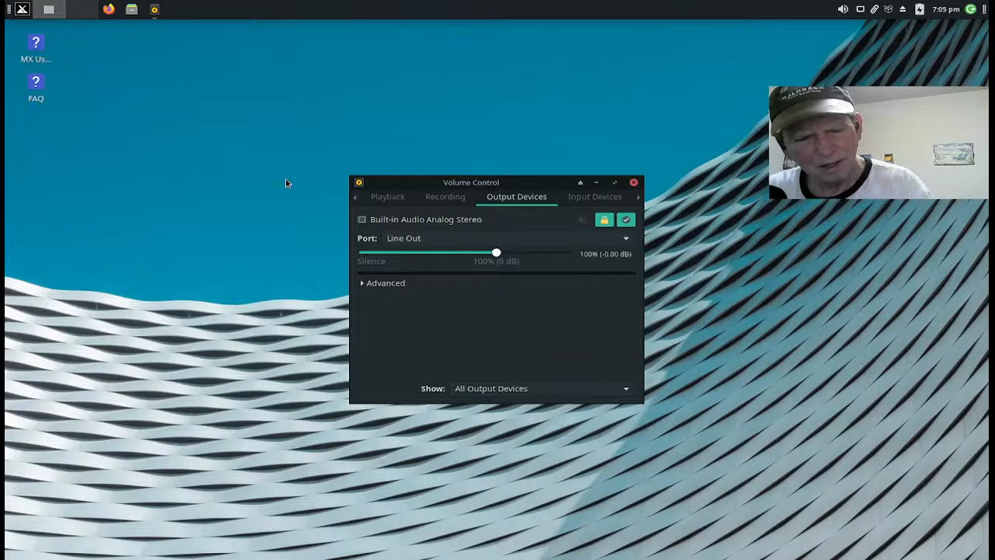
click(633, 182)
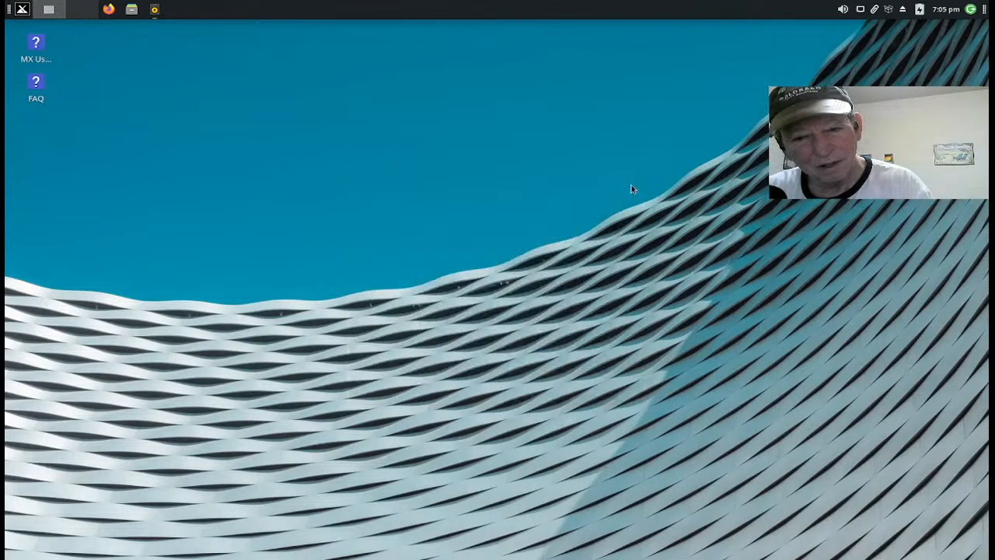
Step: Open the Xfburn disc burning application, dismiss its burner notice, view its welcome screen, and close it
click(22, 10)
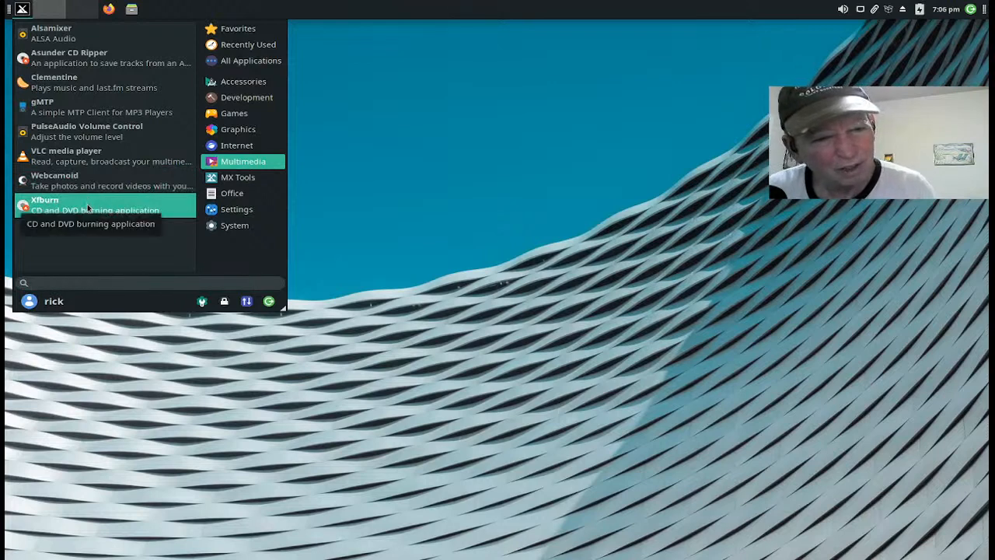
click(87, 203)
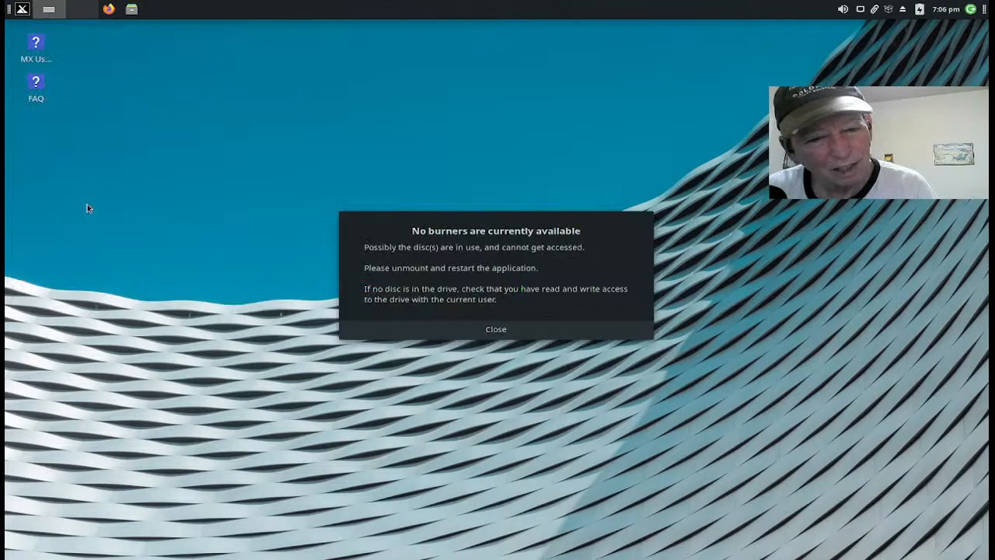
click(437, 329)
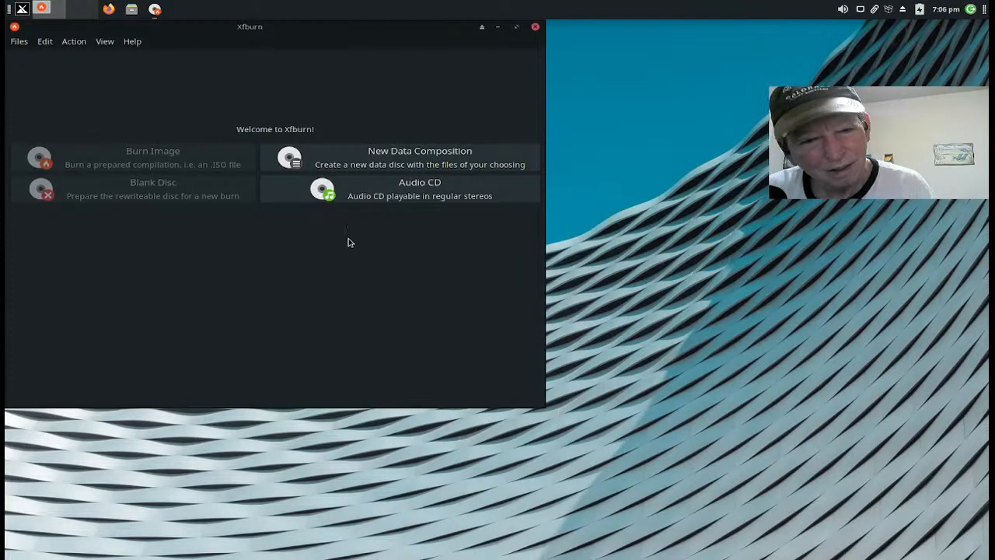
click(534, 26)
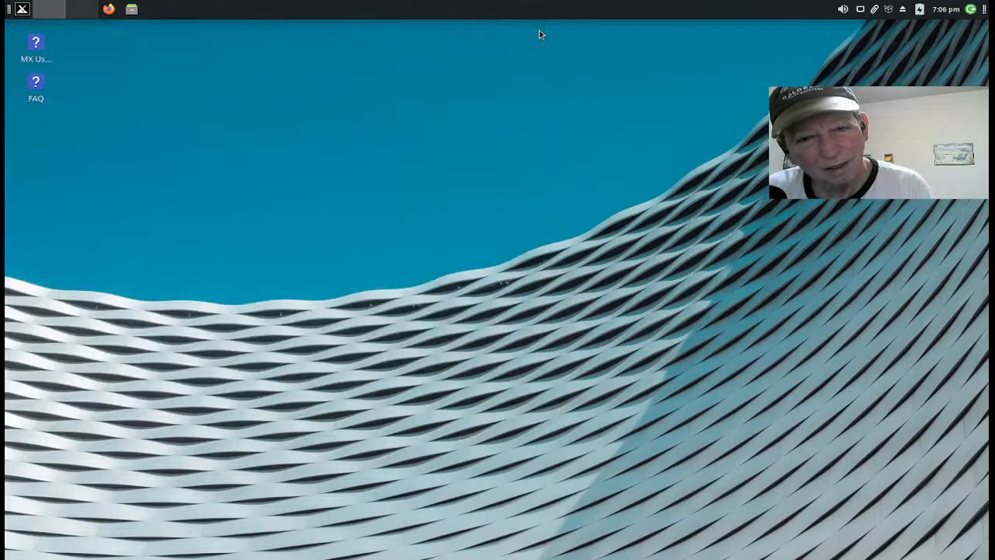
Step: Examine the applications bundled in the MX Tools, Office, Settings and System categories
click(23, 10)
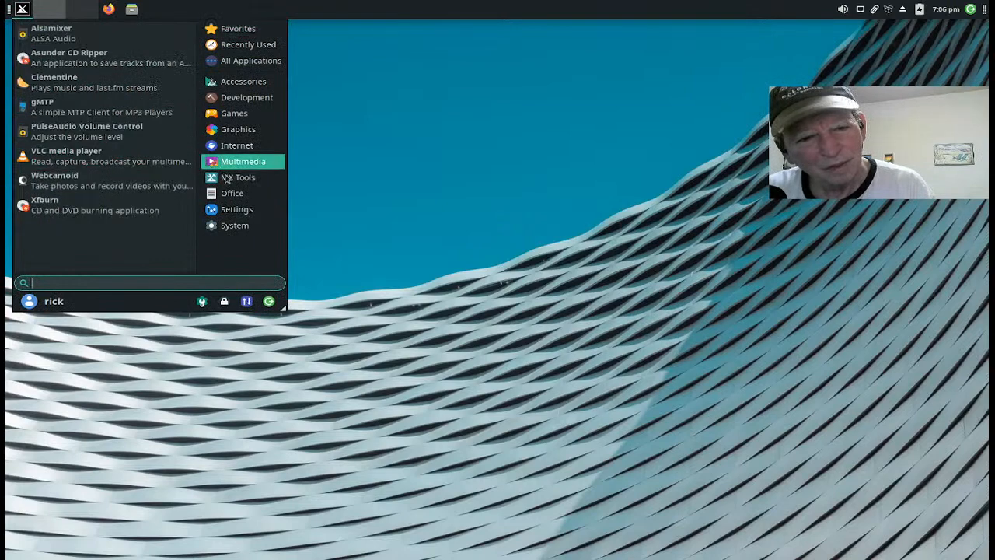
mouse_move(226, 180)
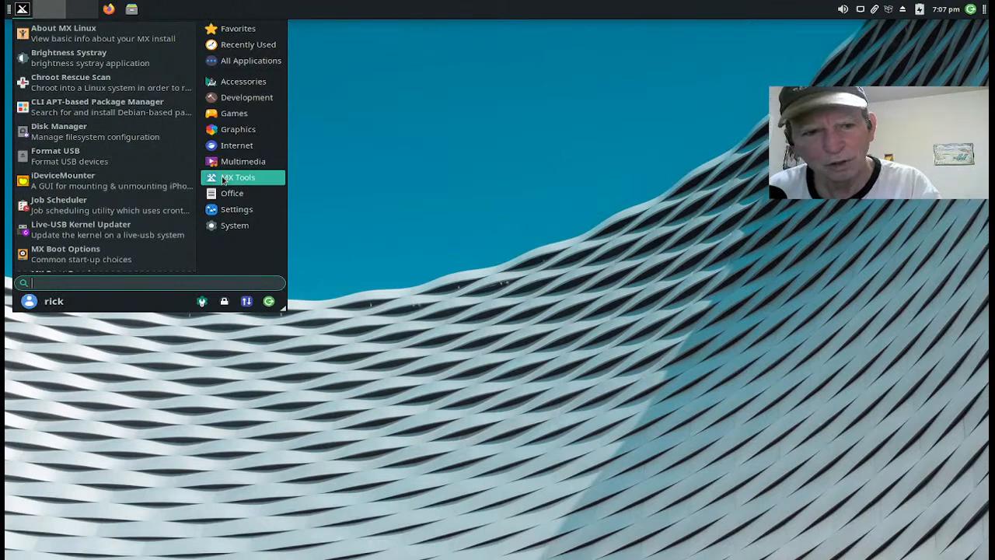
scroll(150, 157, down, 5)
scroll(145, 158, down, 7)
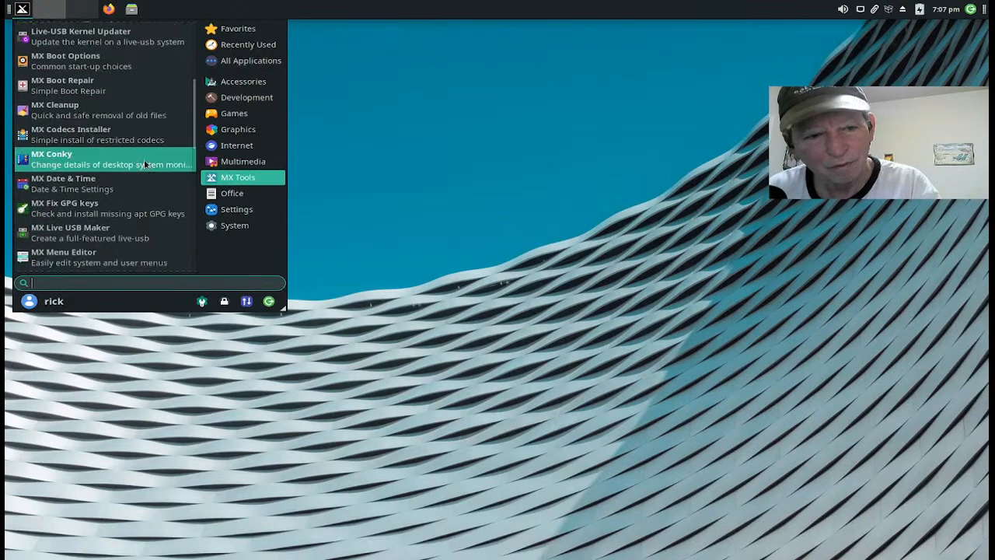
scroll(144, 159, down, 6)
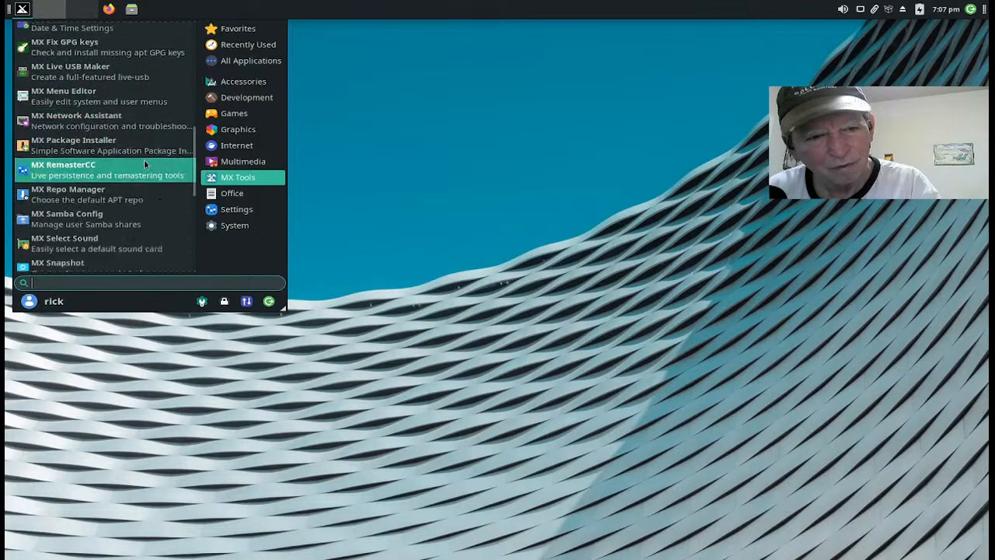
scroll(144, 163, down, 6)
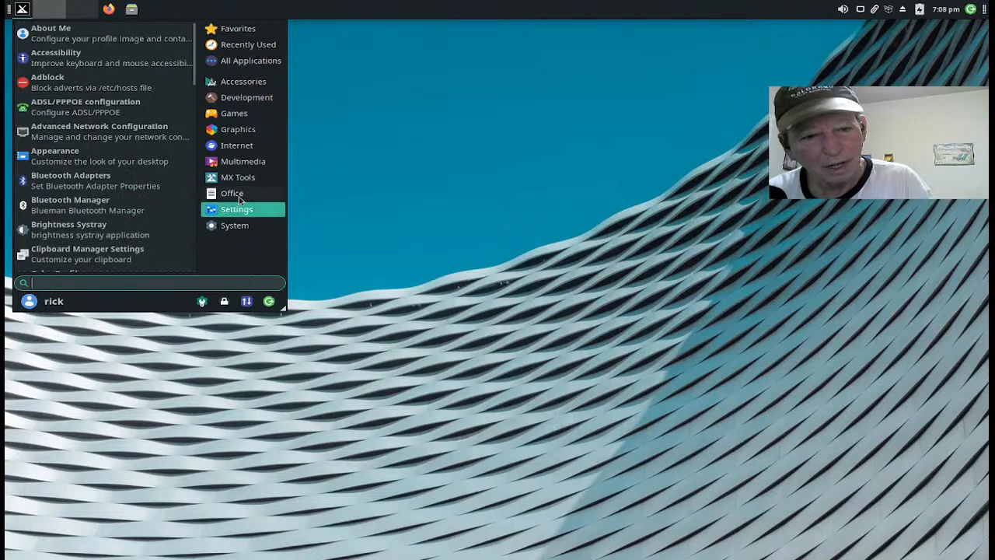
mouse_move(237, 199)
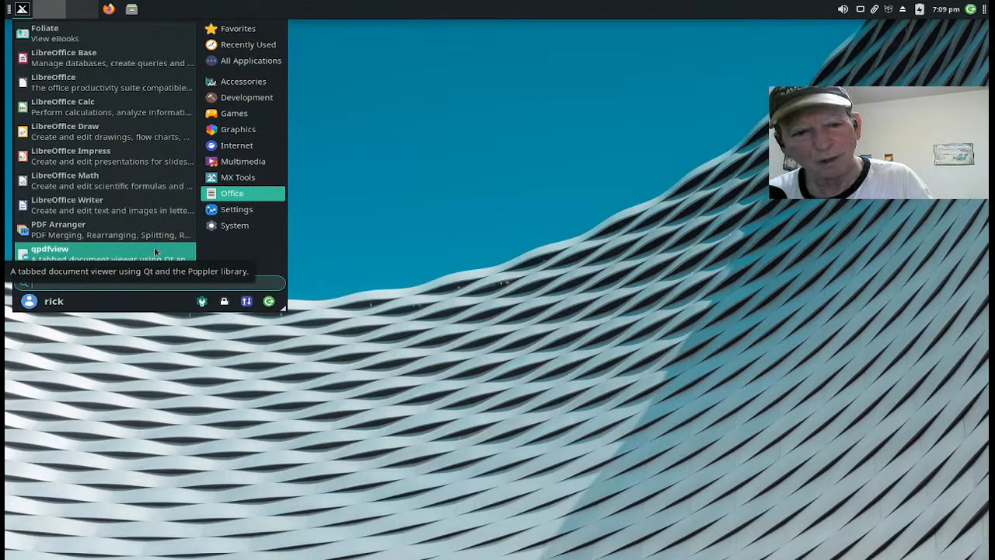
mouse_move(238, 218)
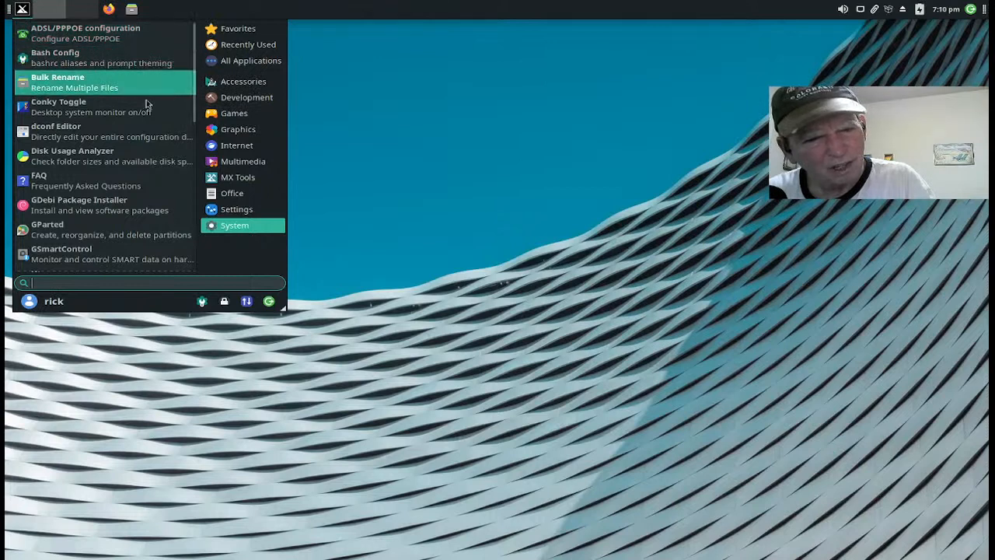
Step: Open the Settings manager, enlarge its window to review the Personal, Hardware and System items, and close it
click(202, 301)
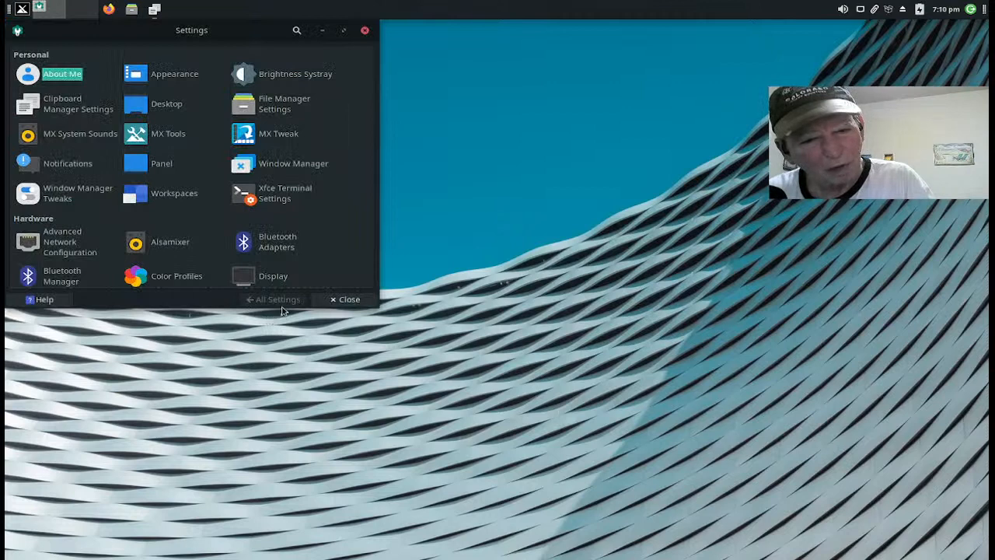
drag(282, 307, 277, 506)
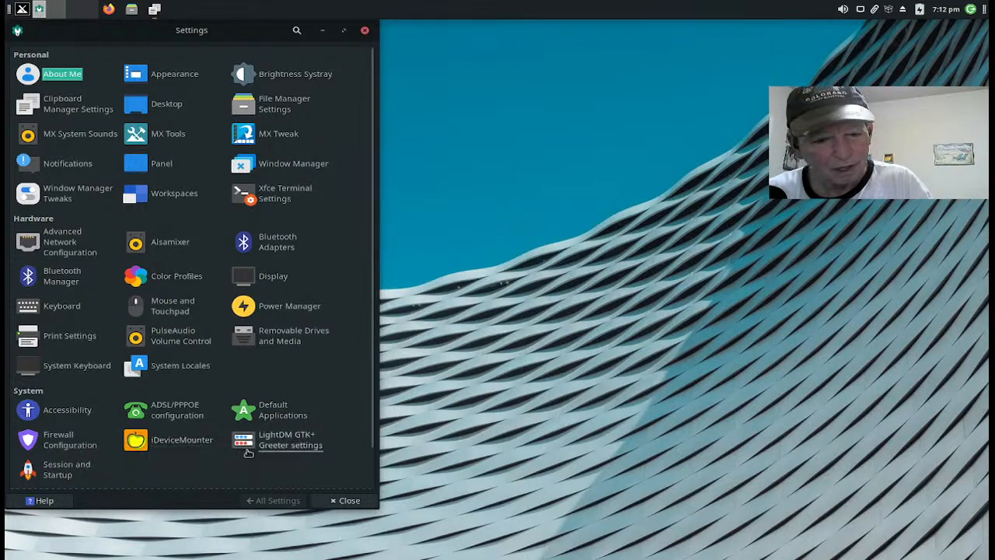
click(345, 500)
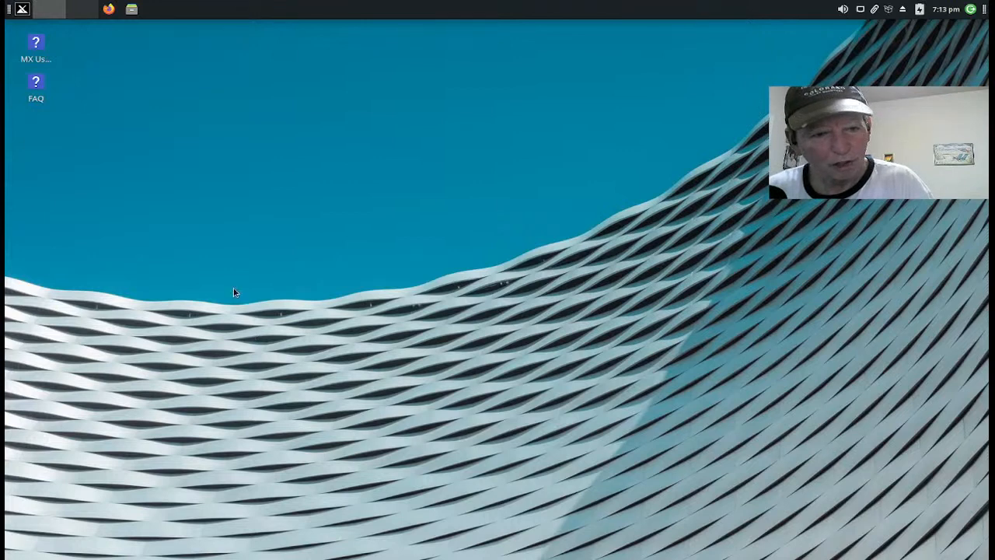
Step: Find the Keyboard settings by searching for "key", review the application launch shortcuts, check that Super opens the applications menu, and close the settings
key(super)
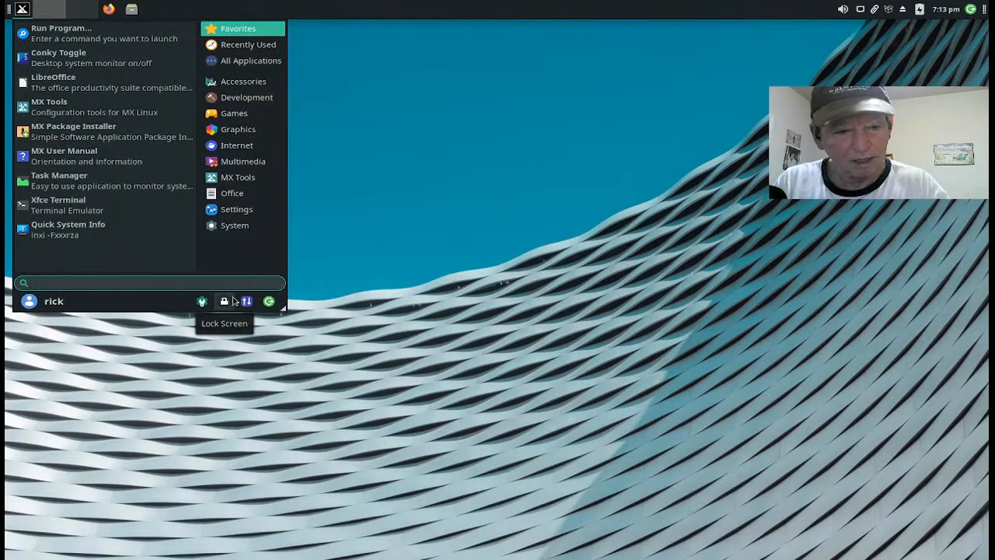
text(key)
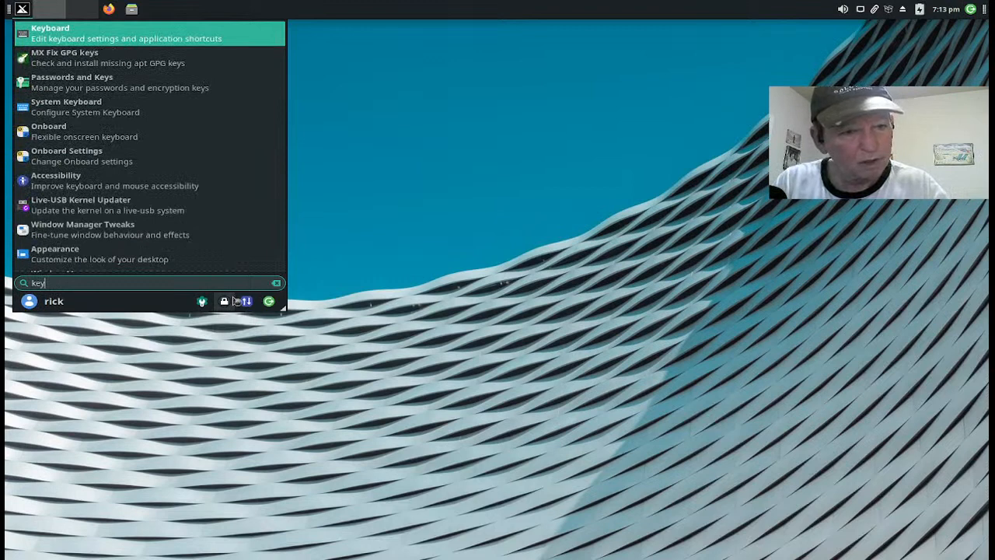
key(Return)
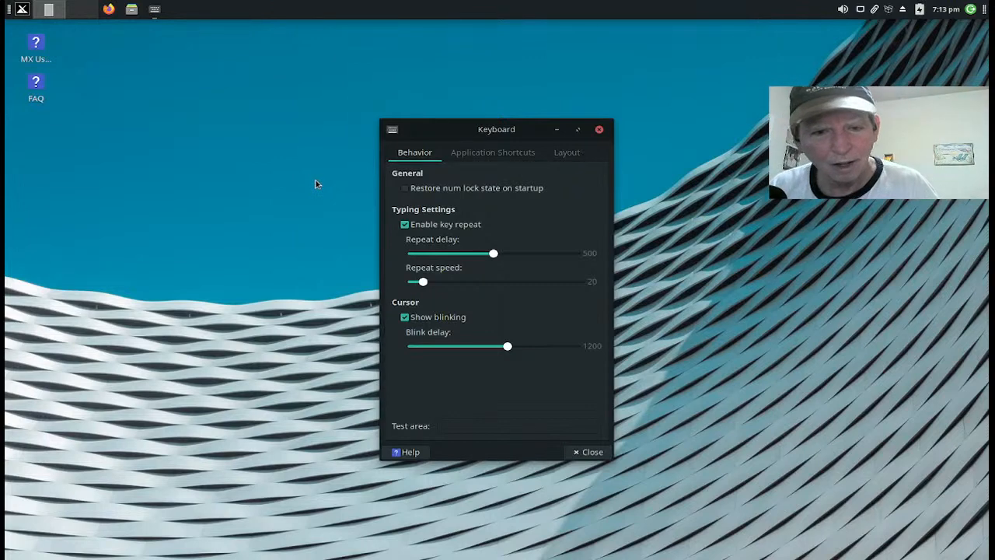
click(485, 155)
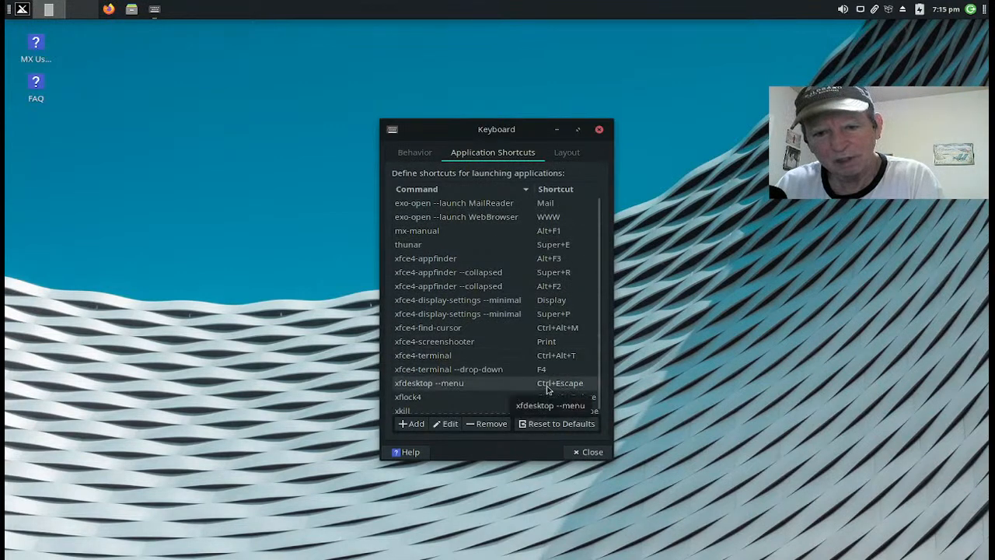
scroll(524, 325, down, 1)
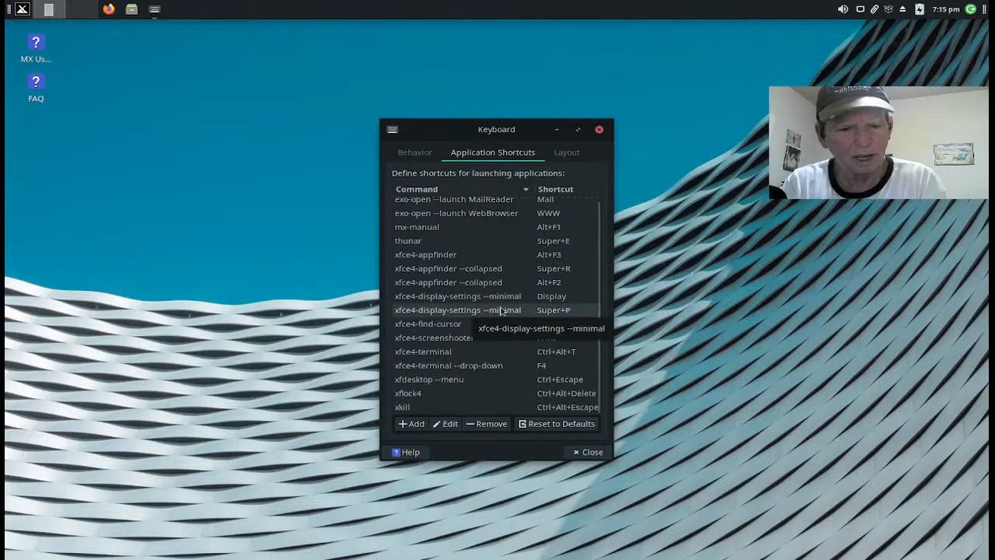
key(super)
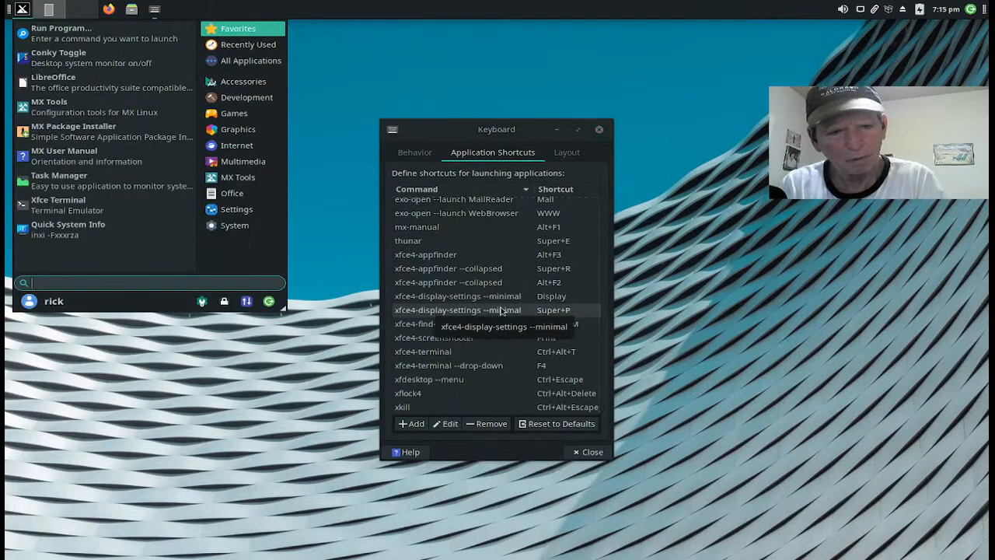
key(super)
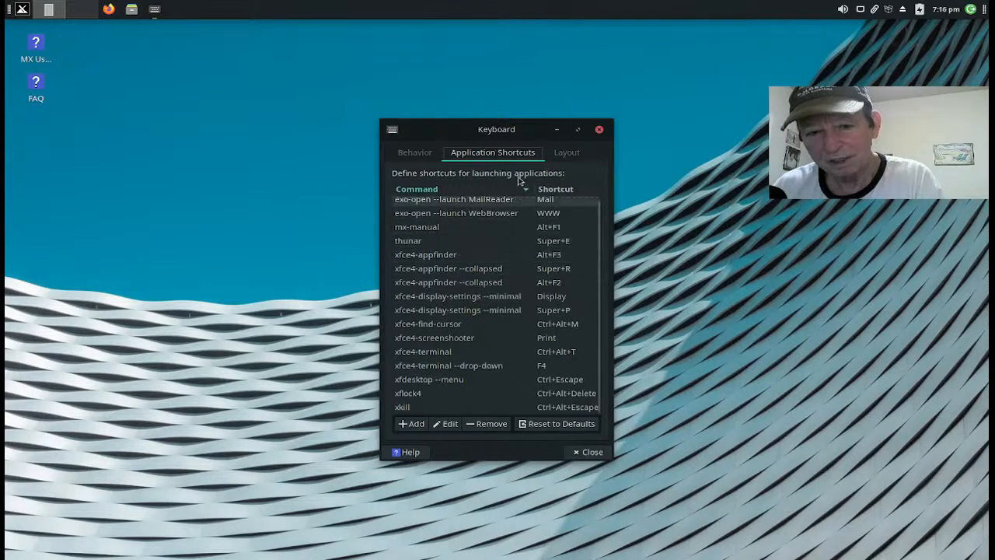
click(600, 130)
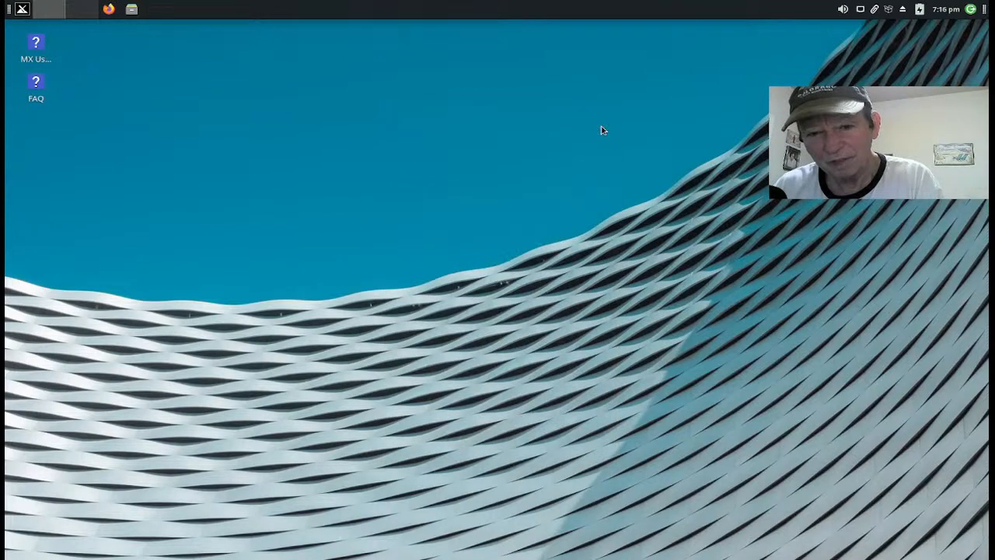
Step: Set the Window Manager's "Close window" shortcut to Super+Q and close the settings window with it
key(super)
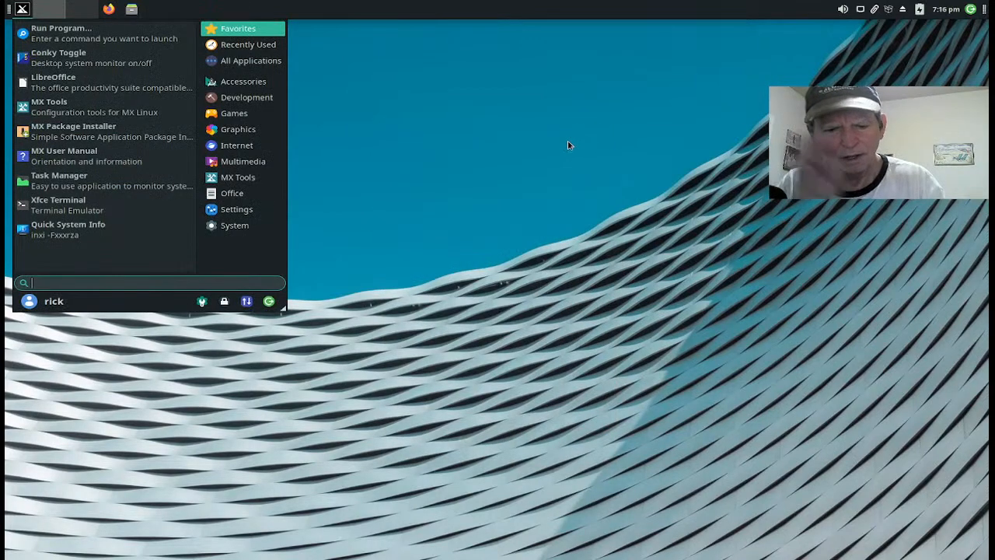
text(win)
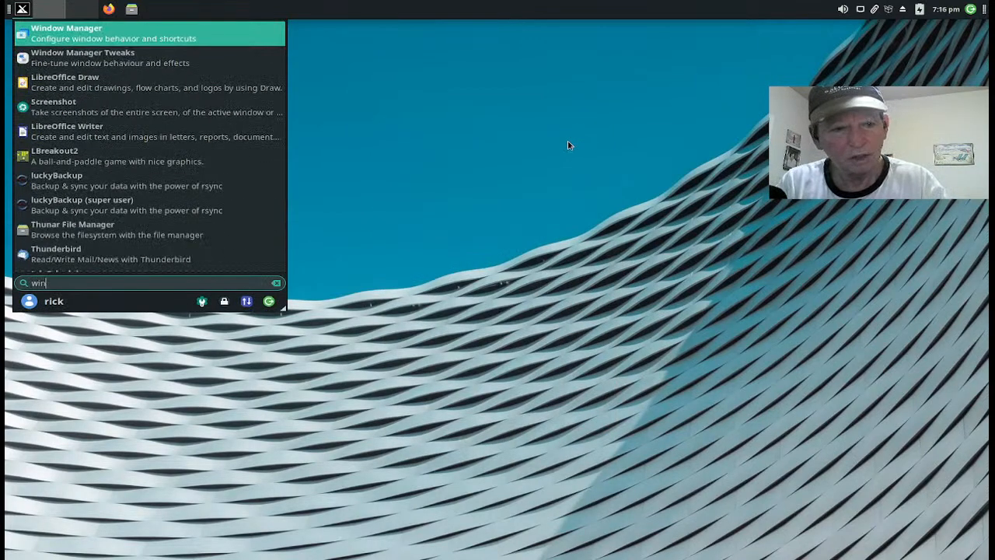
key(Return)
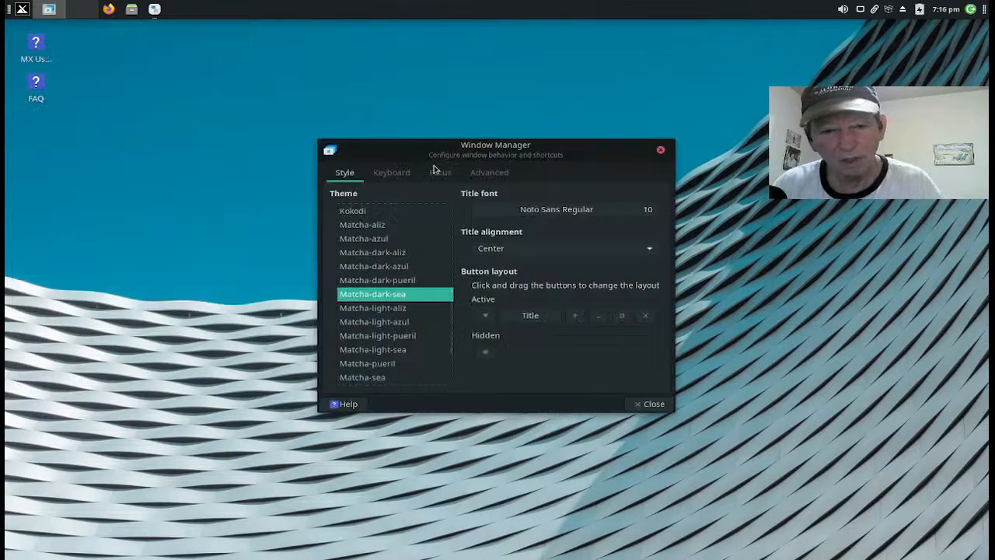
click(409, 171)
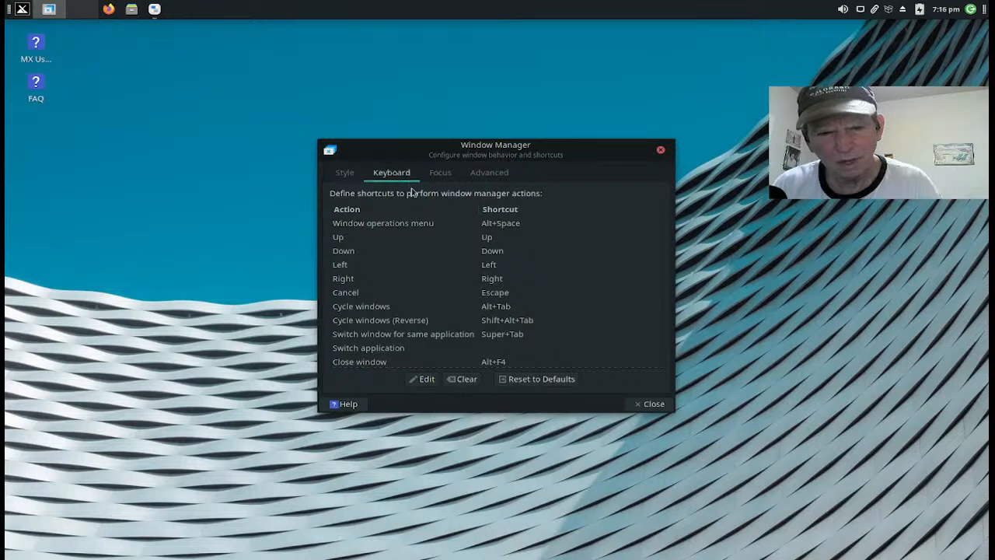
scroll(438, 277, down, 2)
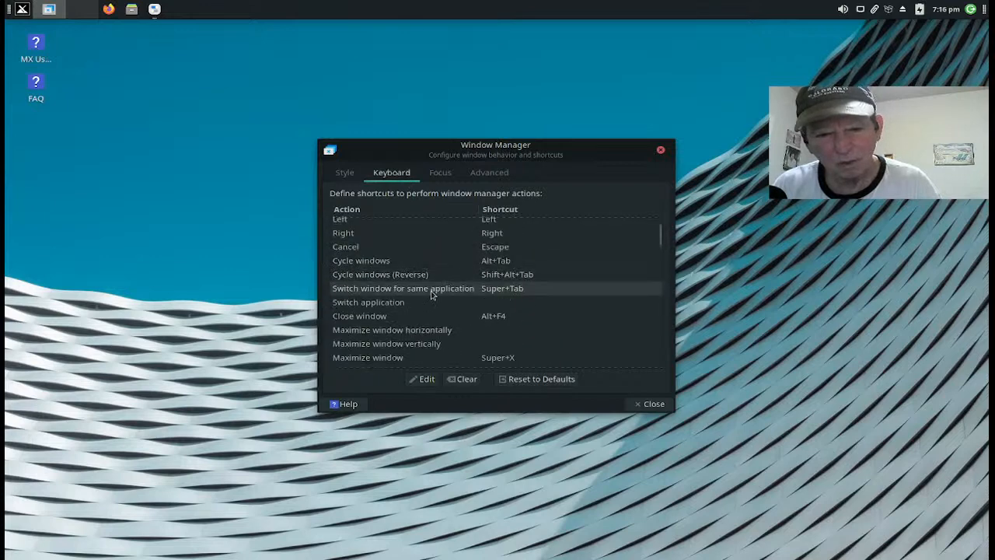
click(421, 314)
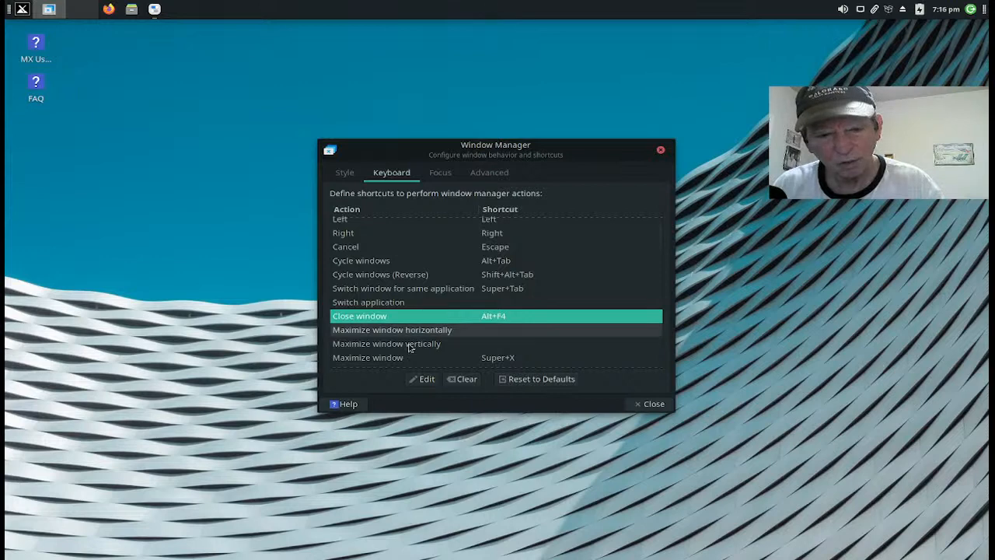
click(423, 381)
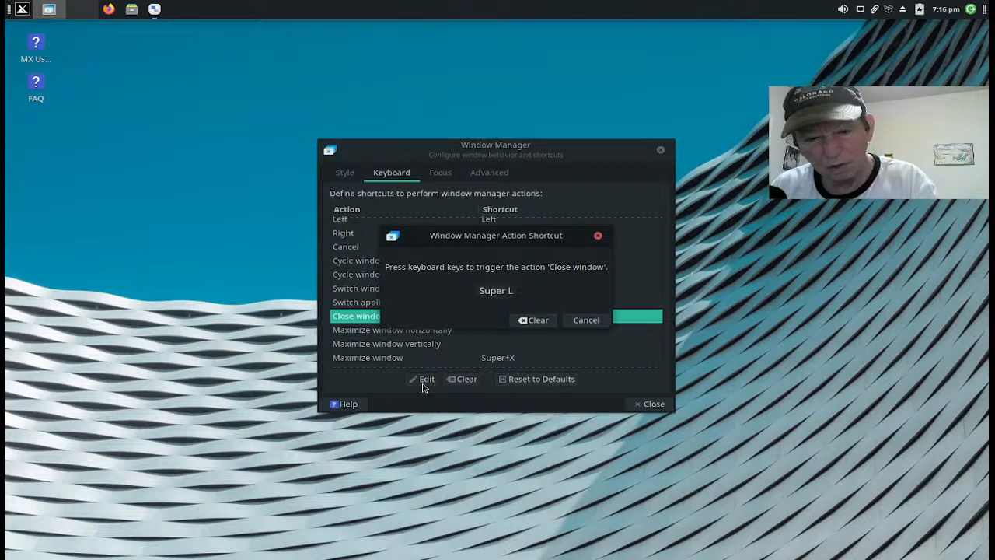
key(super+q)
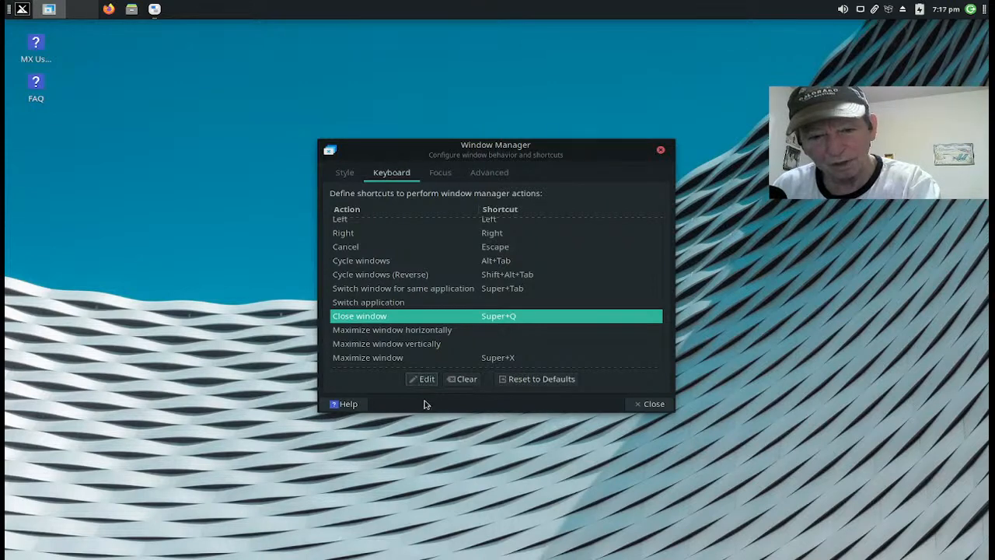
click(483, 359)
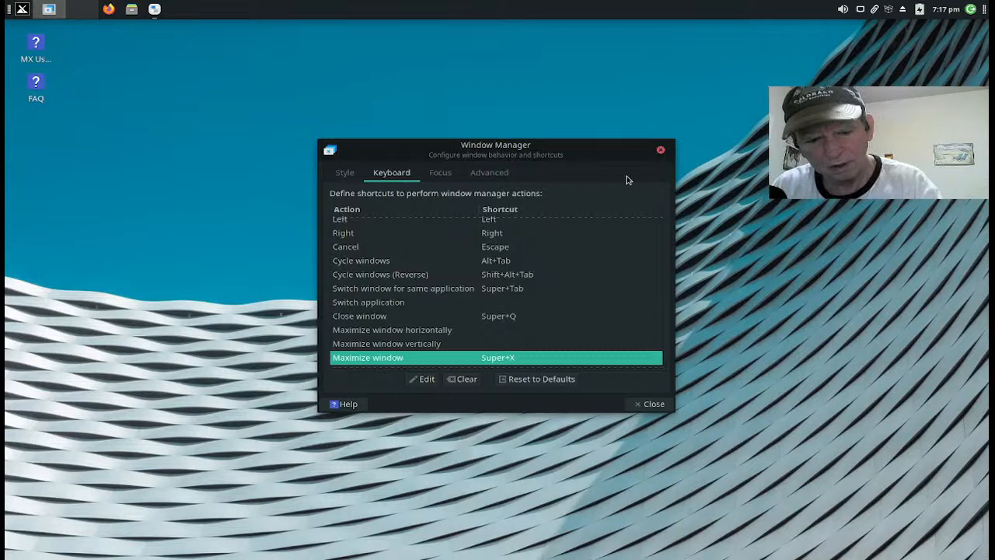
key(super+q)
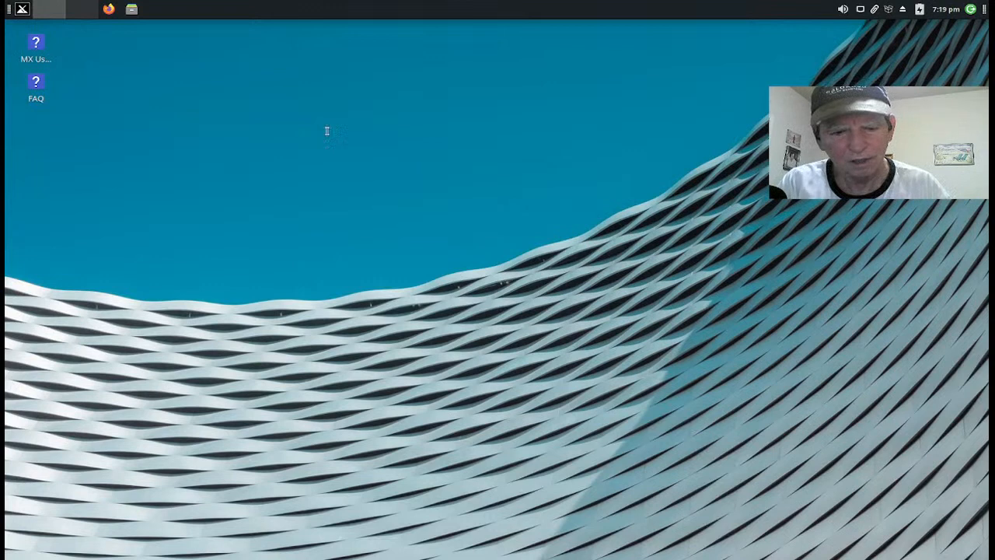
Step: Open a terminal and try to query the kernel release with the command "name -rs"
key(ctrl+alt+t)
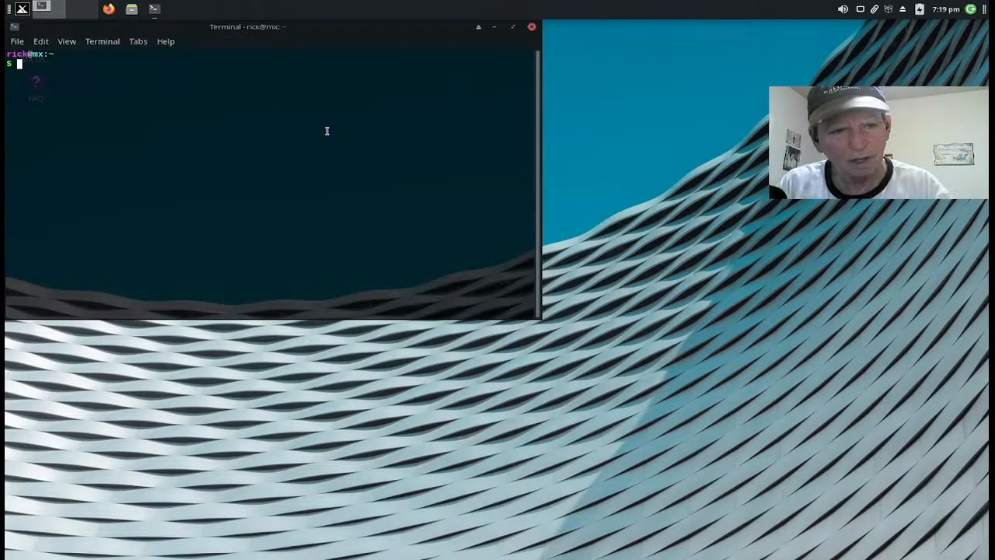
text(name )
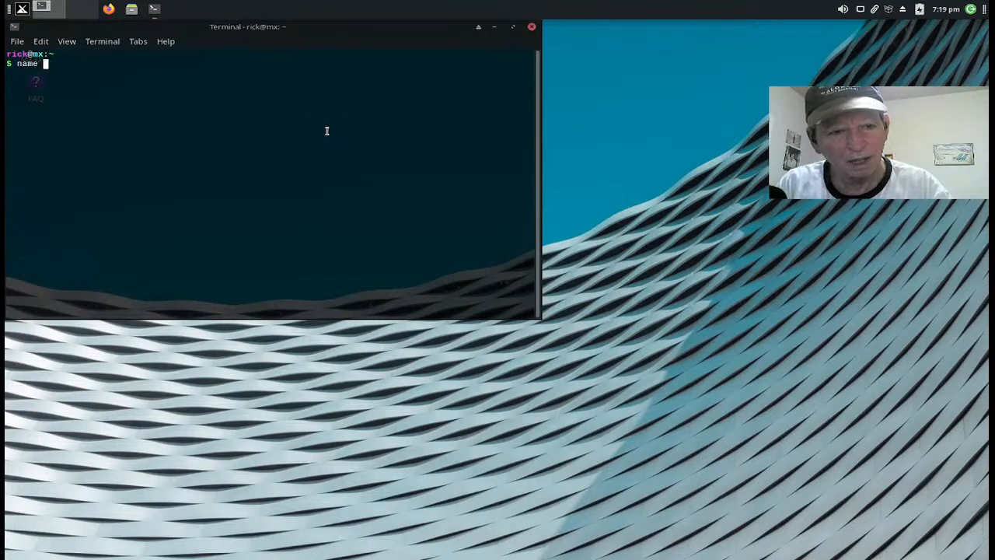
text(-rs)
key(Return)
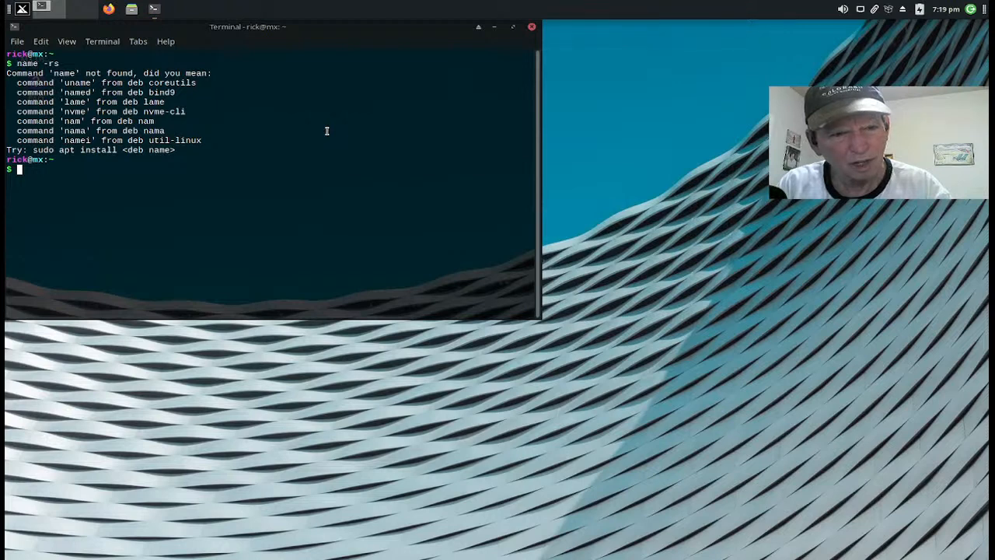
Step: Display the kernel name and release by running "uname -rs" in the terminal
text(una)
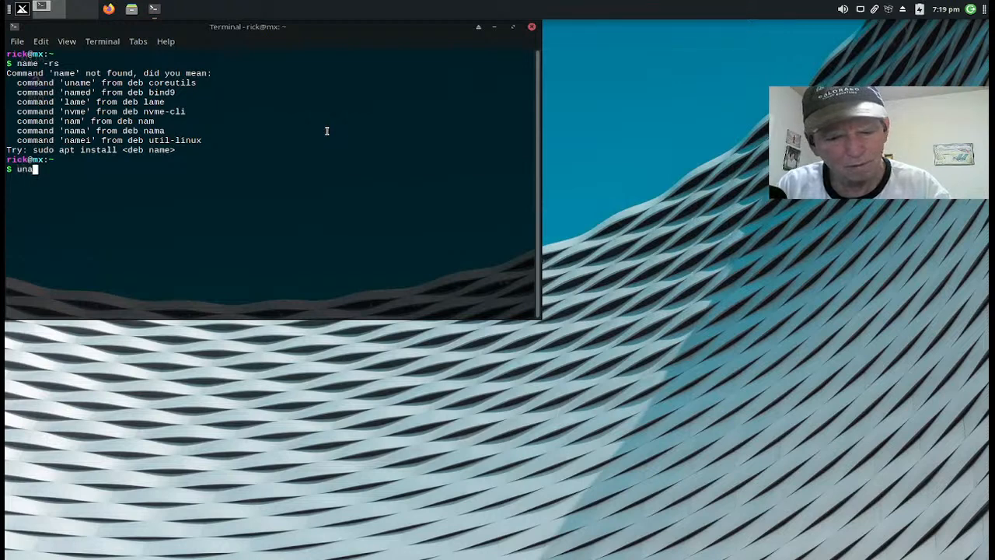
text(me [-)
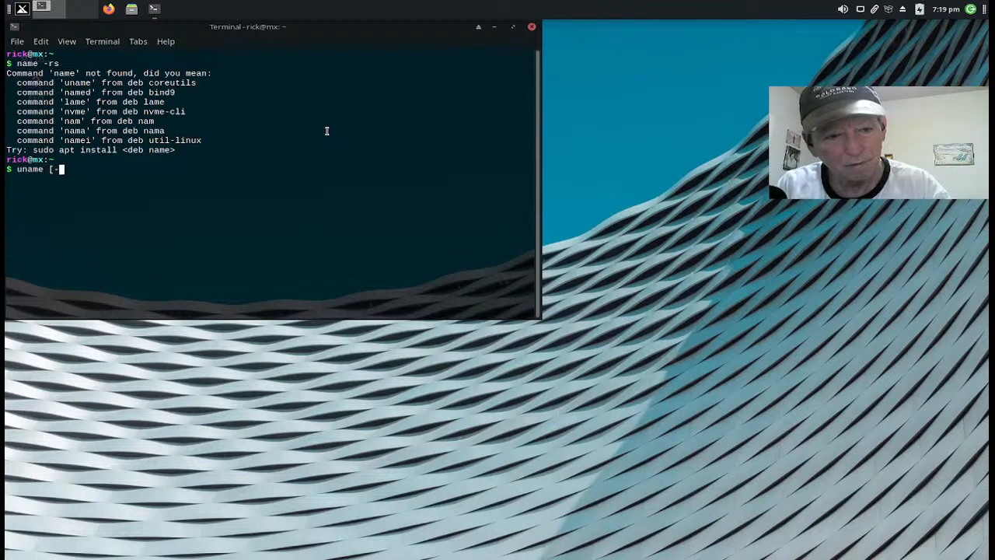
key(BackSpace)
key(BackSpace)
text(-rs)
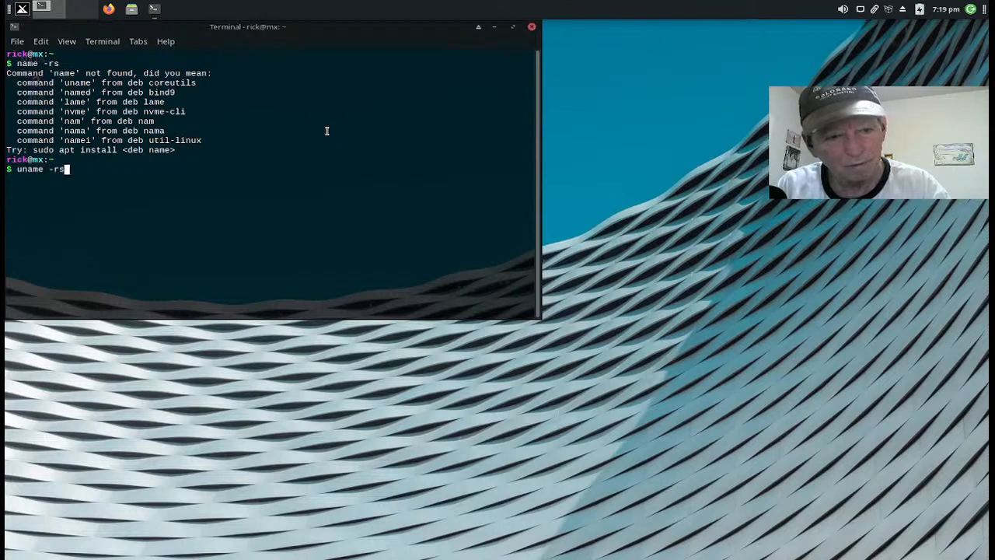
key(Return)
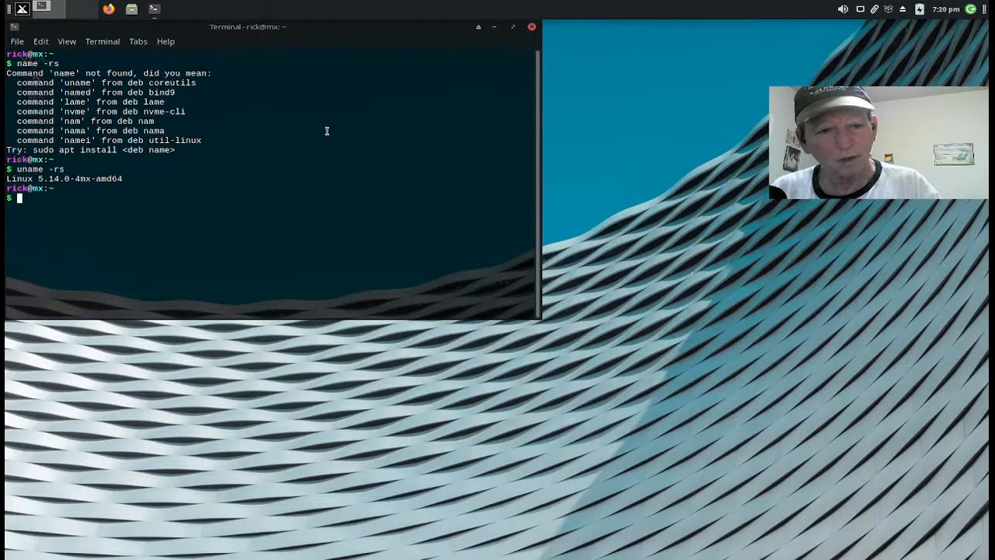
Step: Run "htop" in the terminal to check memory and process usage, quit it, and close the terminal
text(htop)
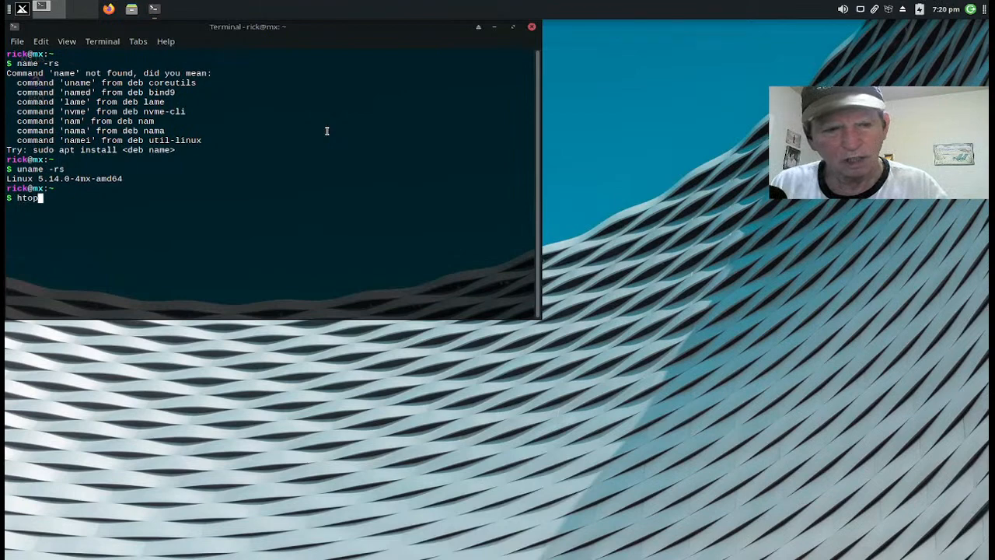
key(Return)
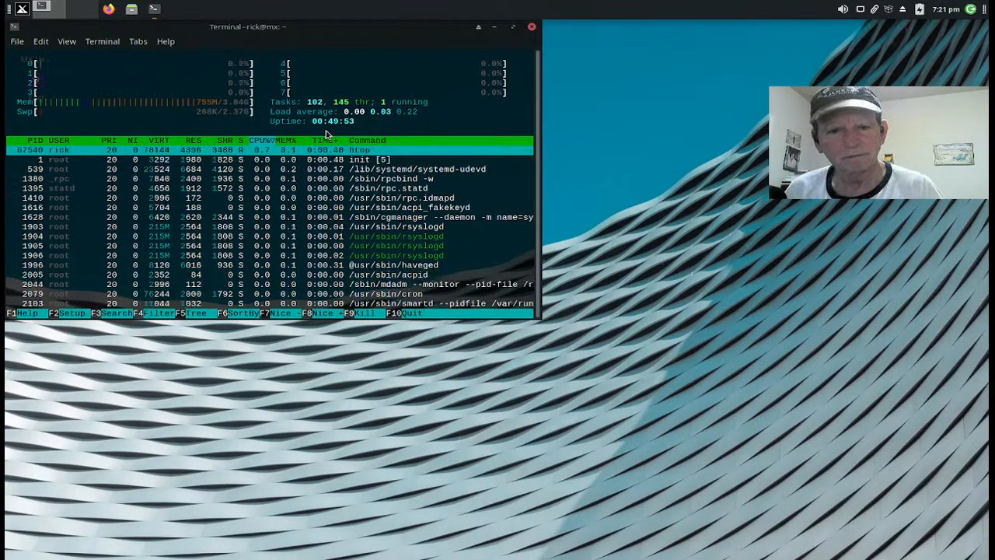
key(q)
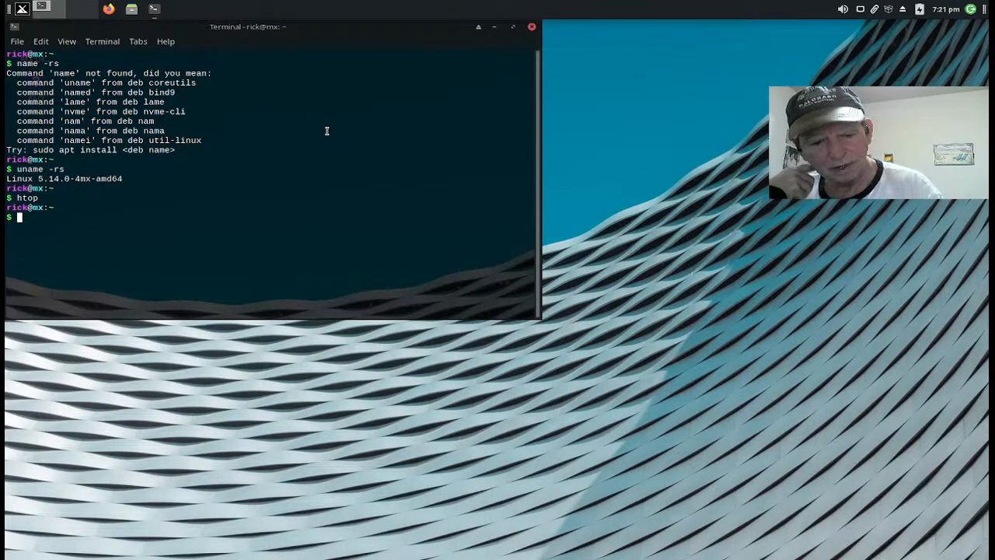
key(alt+F4)
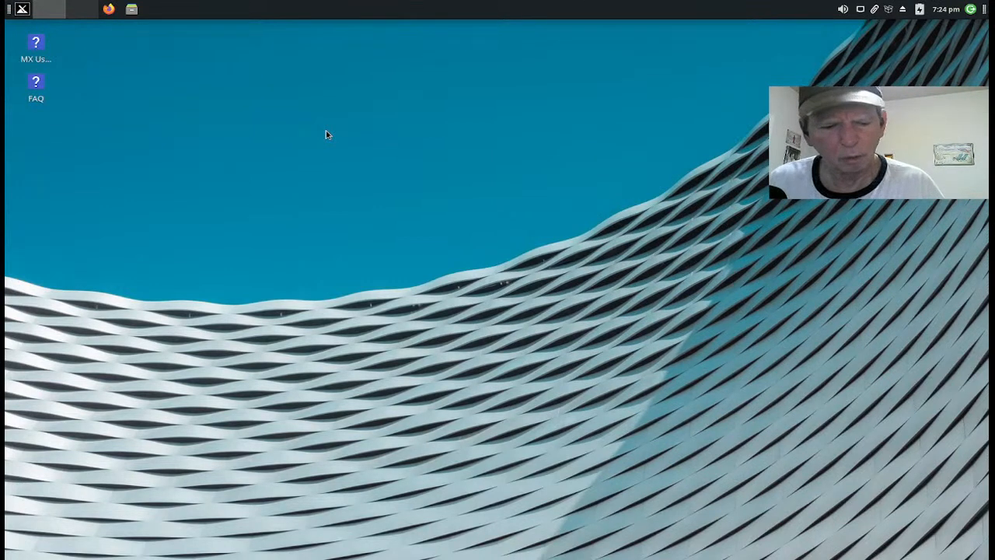
Step: Find and launch Synaptic Package Manager through the application search, authenticating with the account password
key(super)
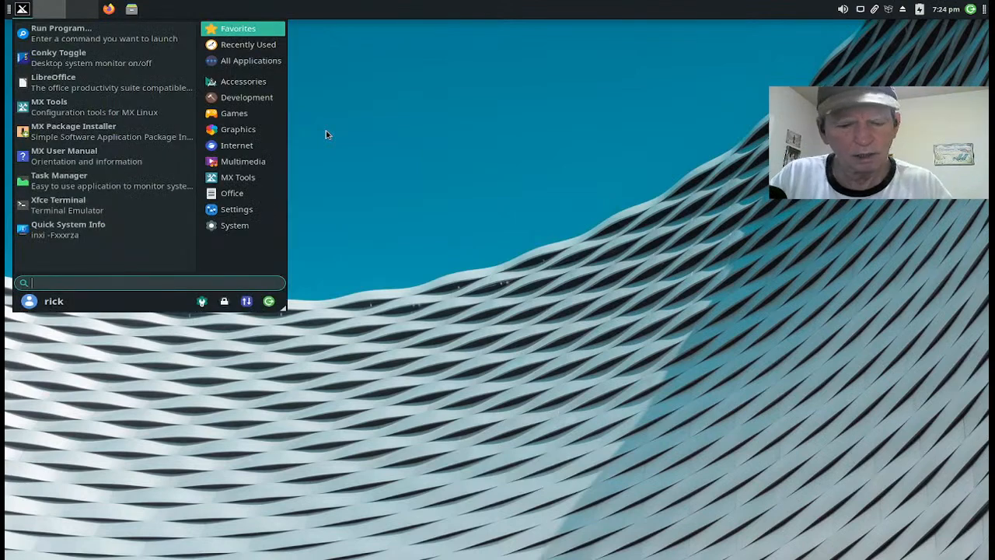
text(sy')
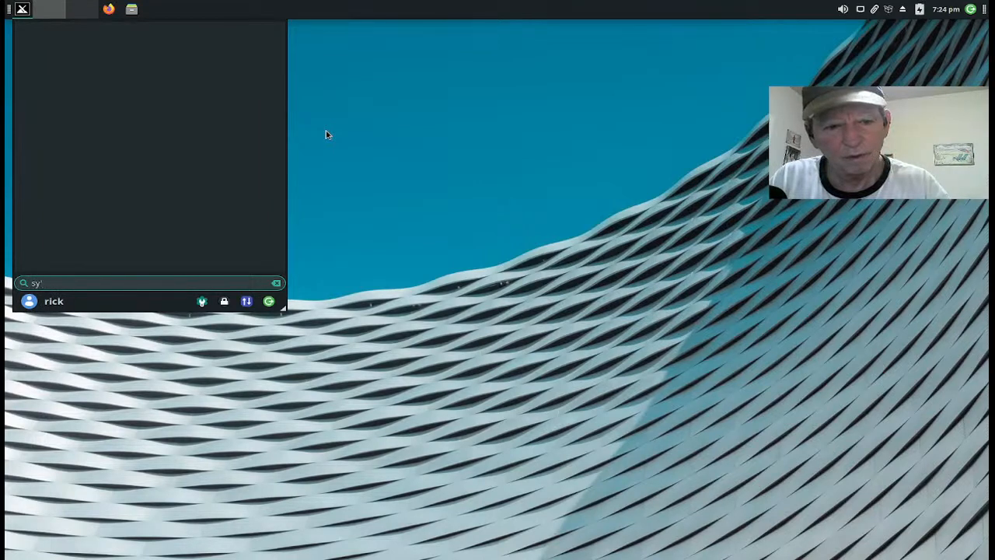
key(Return)
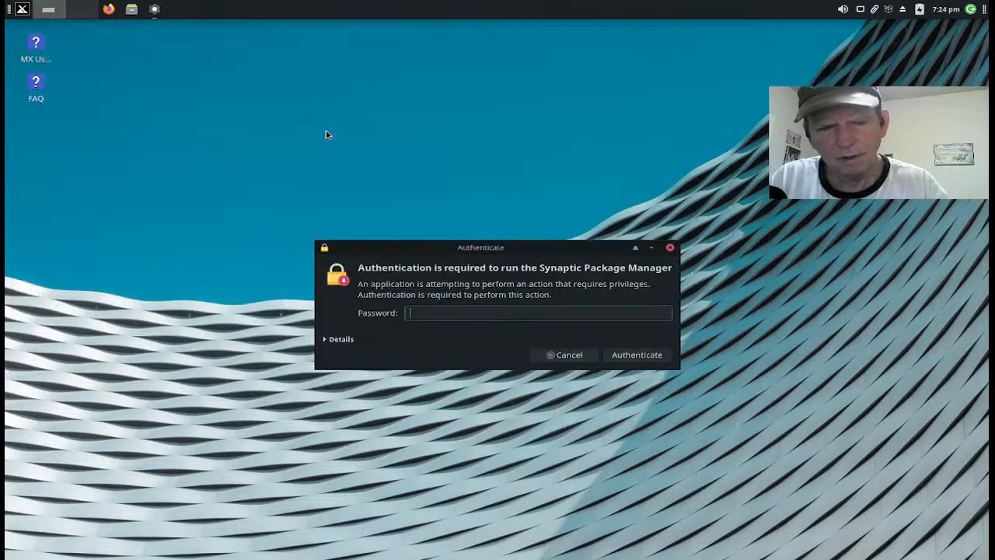
text(******)
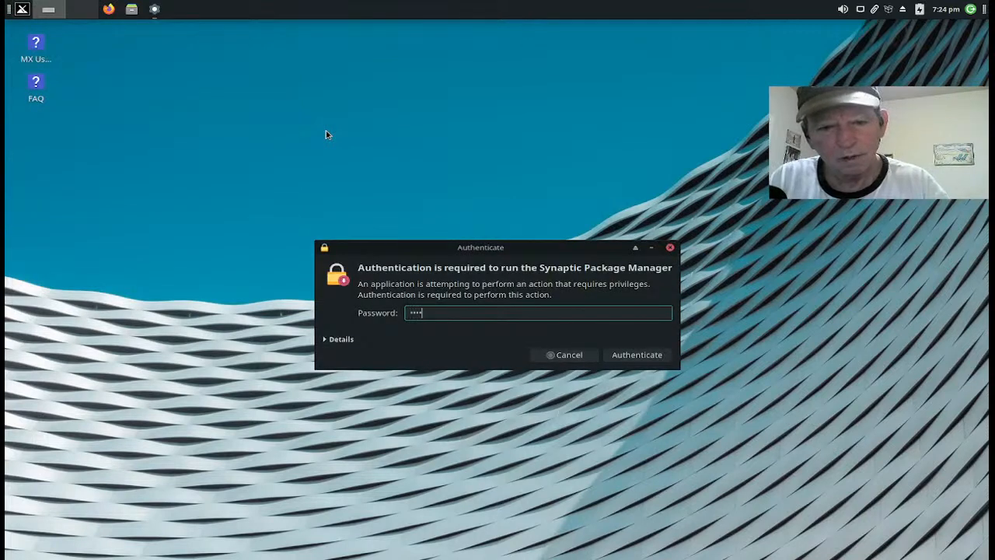
key(Return)
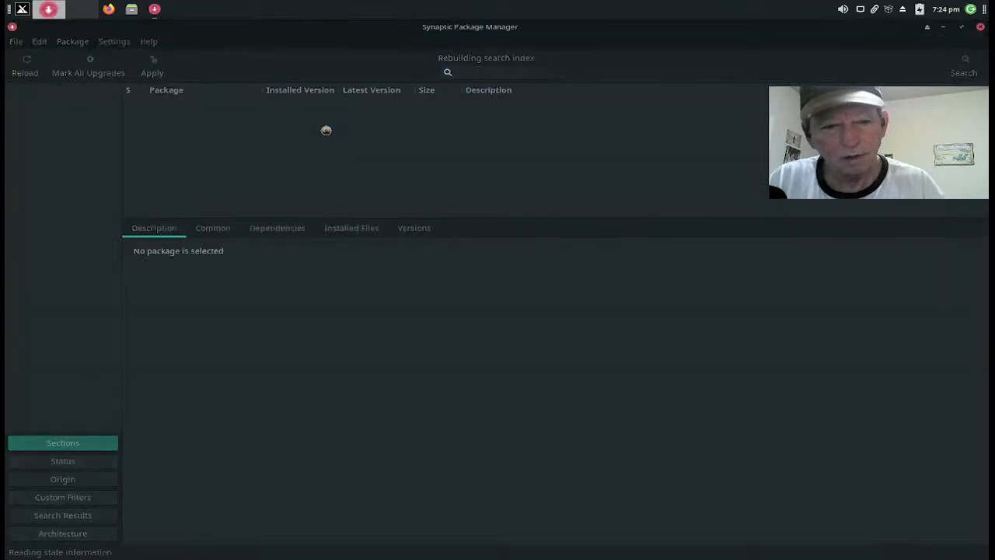
Step: Review Synaptic's list of Debian and MX repositories, cancel out of it, and quit the package manager
click(107, 43)
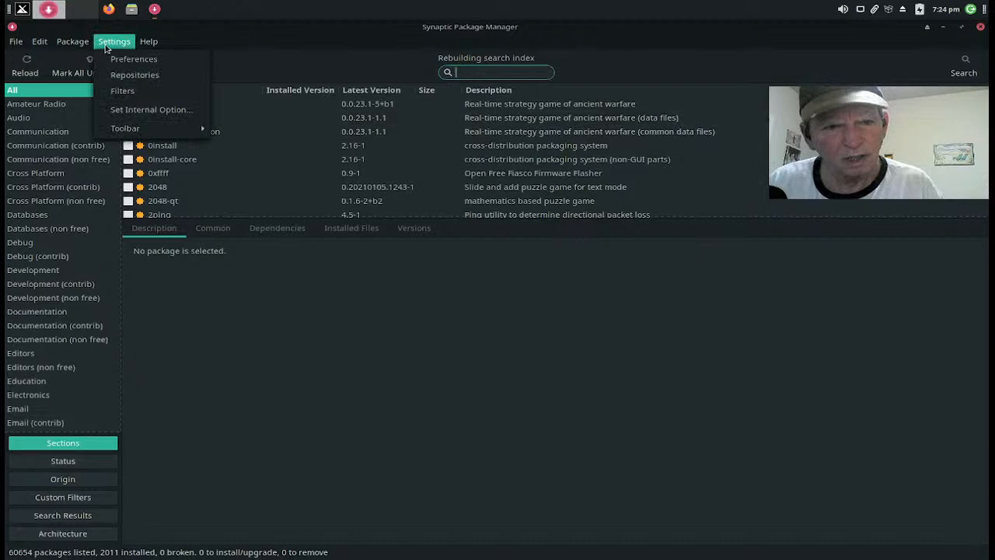
click(121, 75)
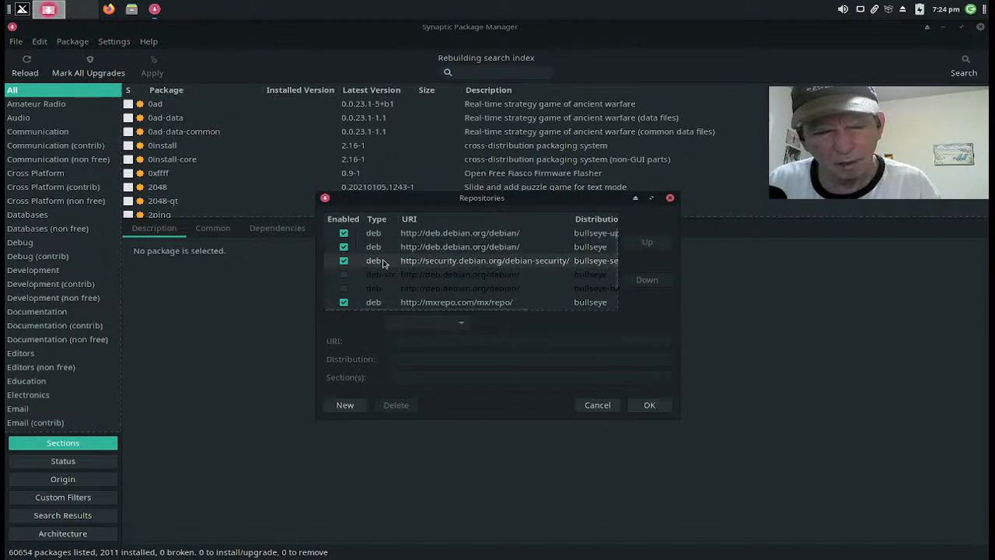
scroll(383, 263, down, 1)
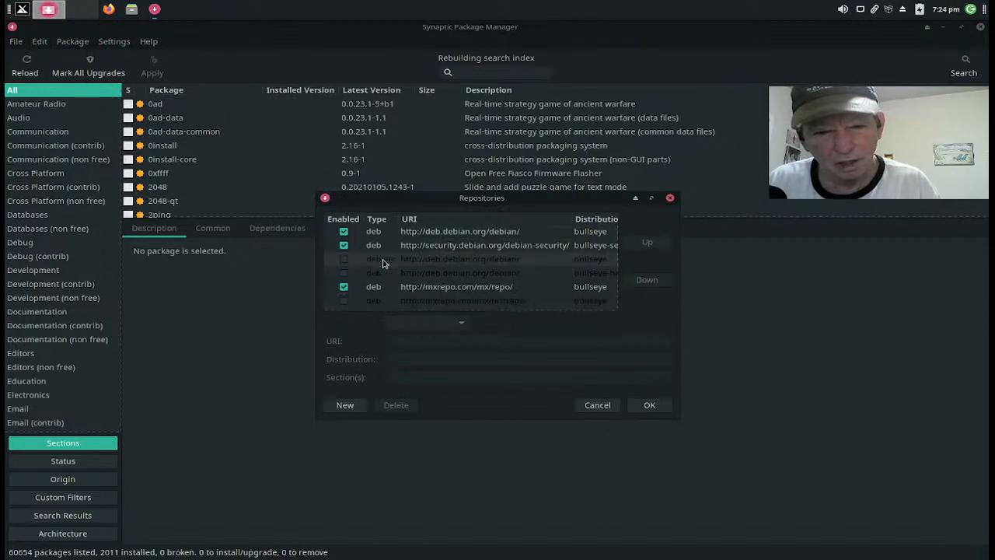
scroll(382, 264, down, 1)
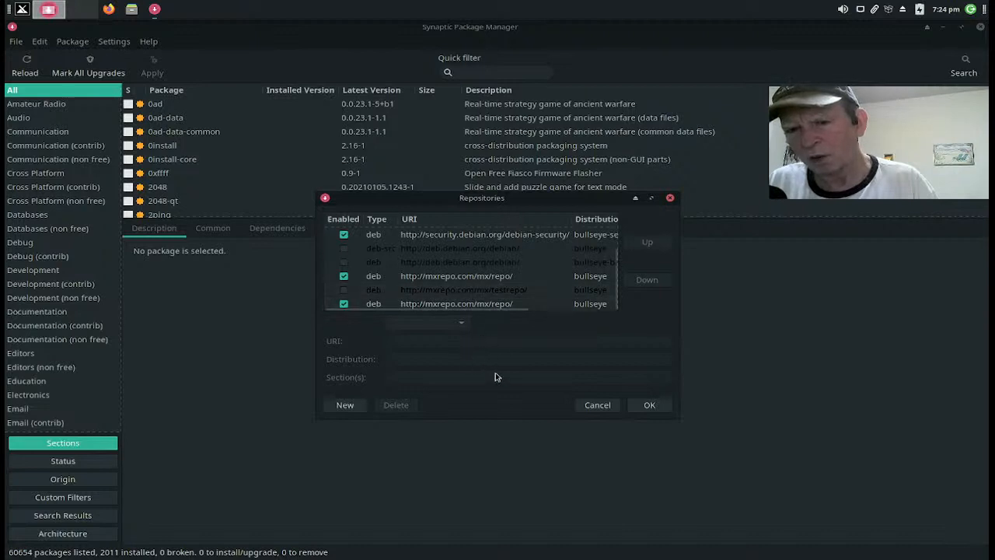
click(582, 407)
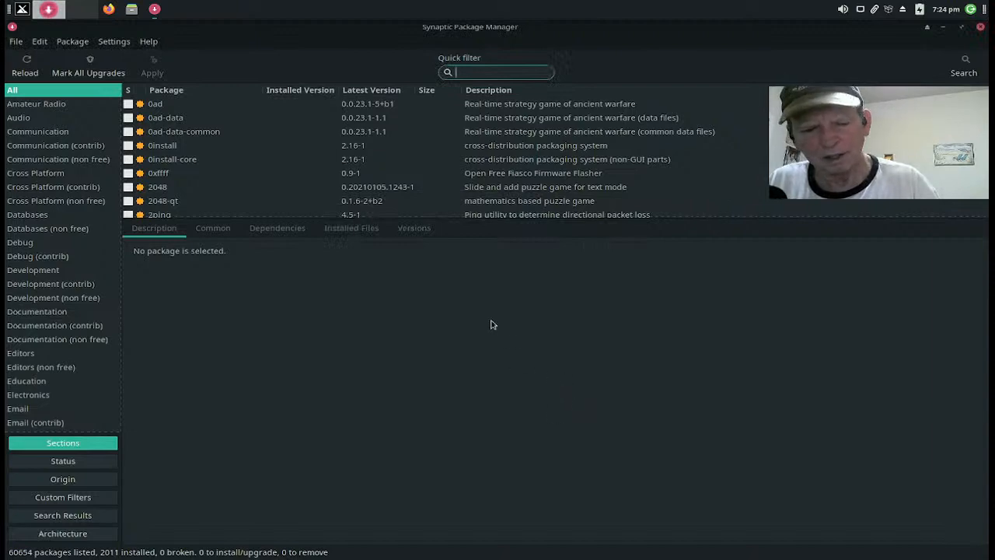
key(ctrl+q)
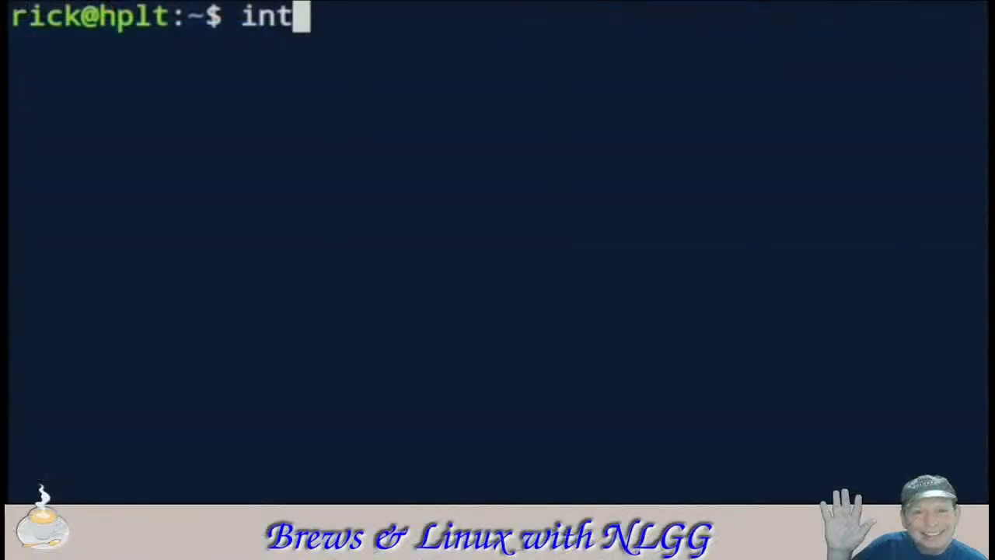
text(ro.sh)
key(Return)
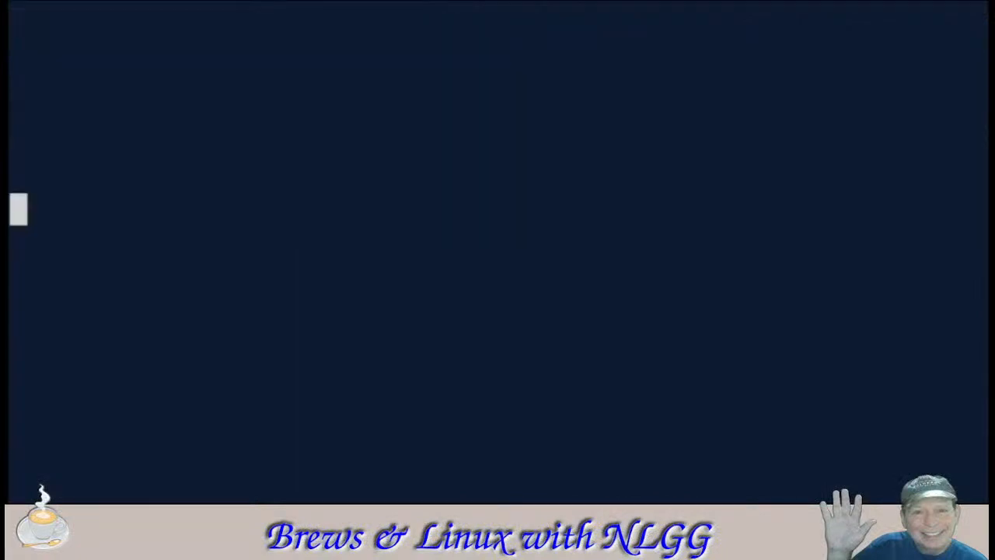